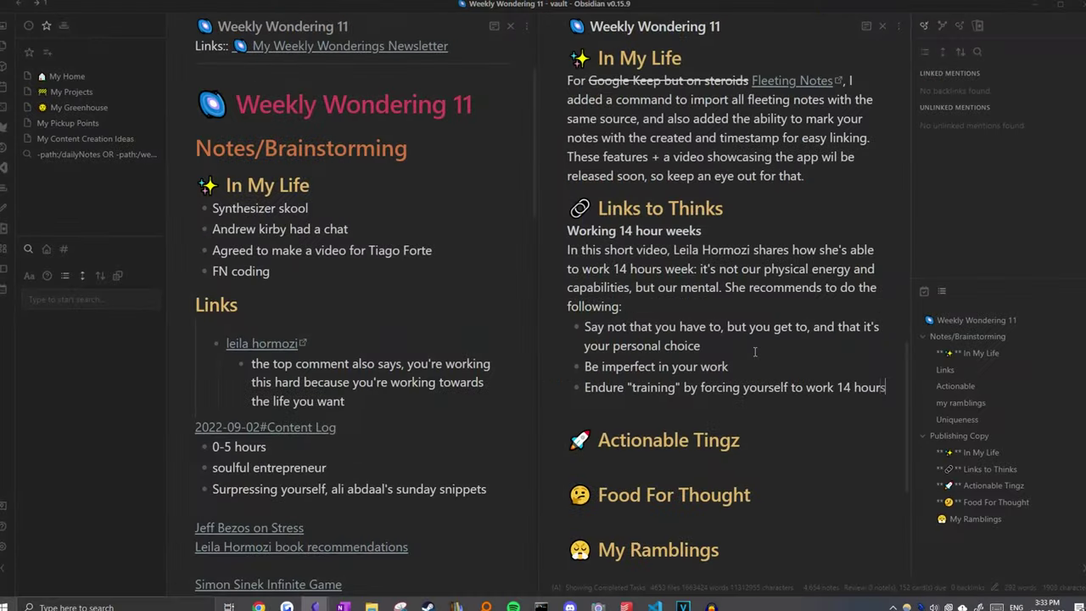
# Step: Finish the bullet as '14 hours a day until you adapt to it' and start a new line
pyautogui.write('a week until you adapt to it')
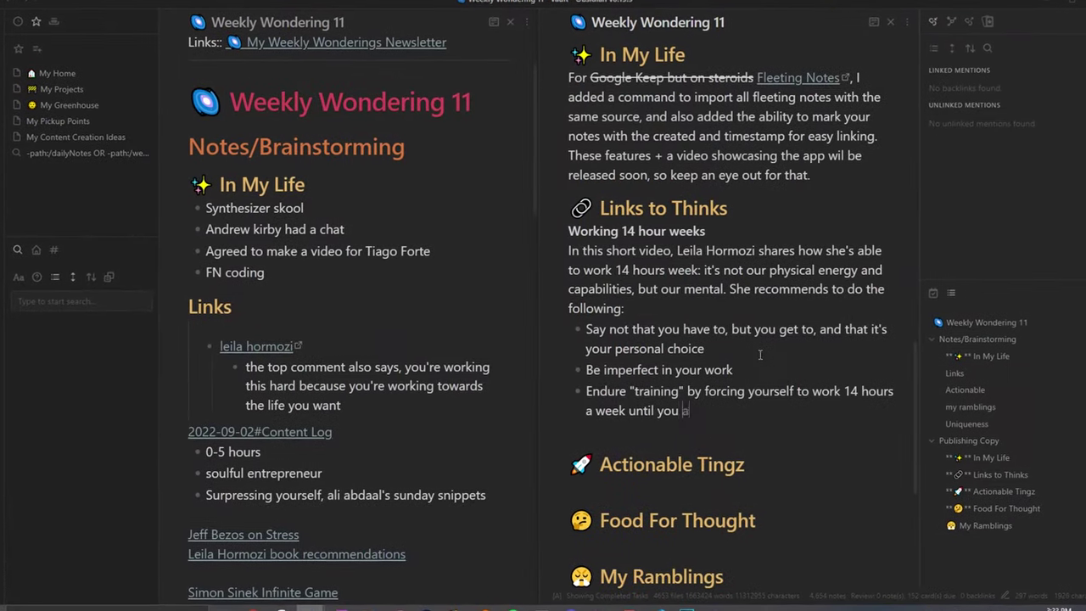
pyautogui.hotkey('ctrl', 'Left')
pyautogui.hotkey('ctrl', 'Left')
pyautogui.hotkey('ctrl', 'Left')
pyautogui.hotkey('ctrl', 'Left')
pyautogui.hotkey('ctrl', 'Left')
pyautogui.press('Left')
pyautogui.hotkey('ctrl', 'BackSpace')
pyautogui.write('day')
pyautogui.press('End')
pyautogui.press('Return')
pyautogui.press('Return')
pyautogui.press('Return')
pyautogui.write('Sure y')
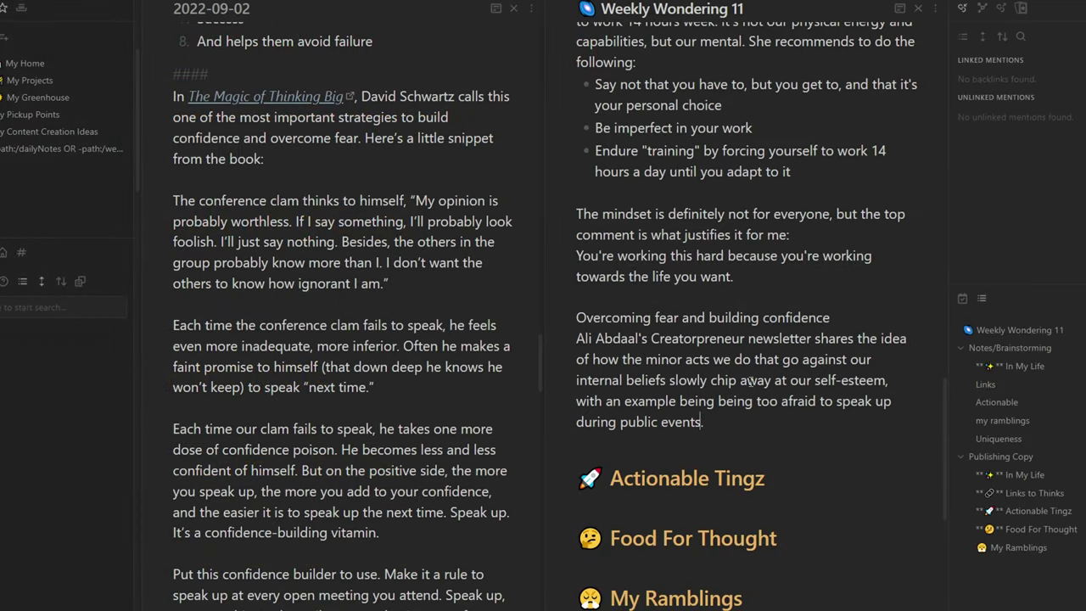
# Step: Drag the clam confidence-poison paragraph from the 2022-09-02 daily note into Weekly Wondering 11
pyautogui.scroll(-2, 339, 339)
pyautogui.moveTo(173, 302); pyautogui.dragTo(302, 344)
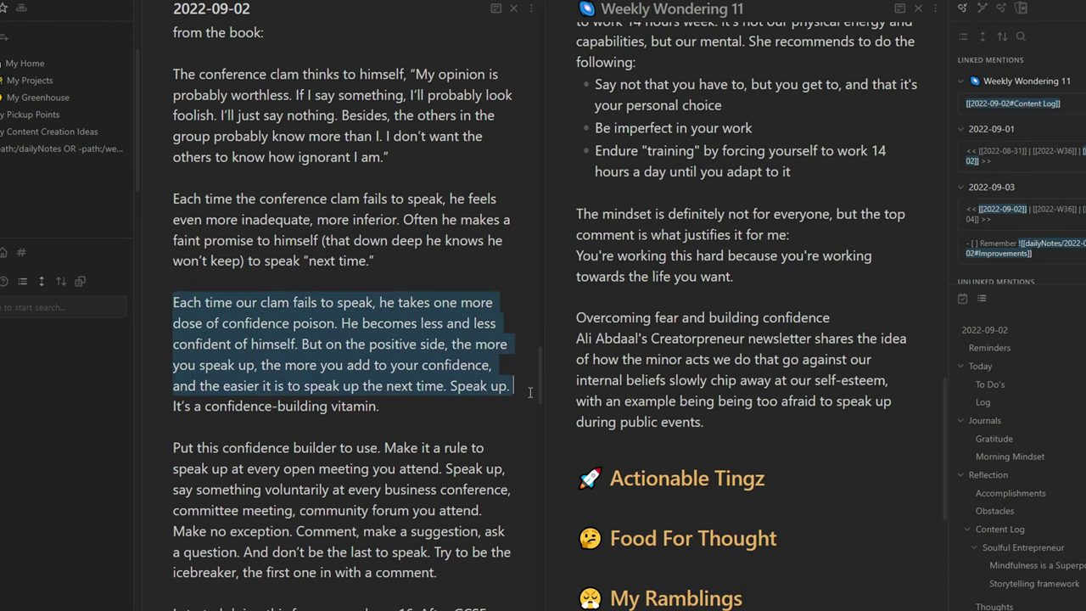
pyautogui.moveTo(530, 392); pyautogui.dragTo(509, 386)
pyautogui.moveTo(339, 344); pyautogui.dragTo(593, 442)
pyautogui.scroll(-4, 626, 392)
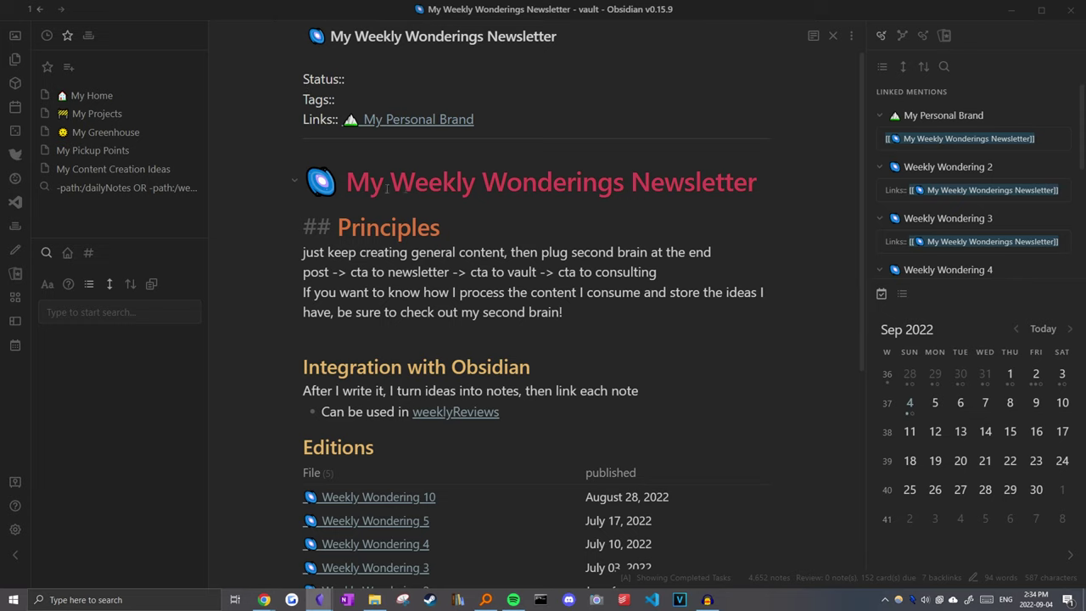
# Step: Reveal the Editions dataview query, then render it back into a table
pyautogui.moveTo(396, 185); pyautogui.dragTo(624, 182)
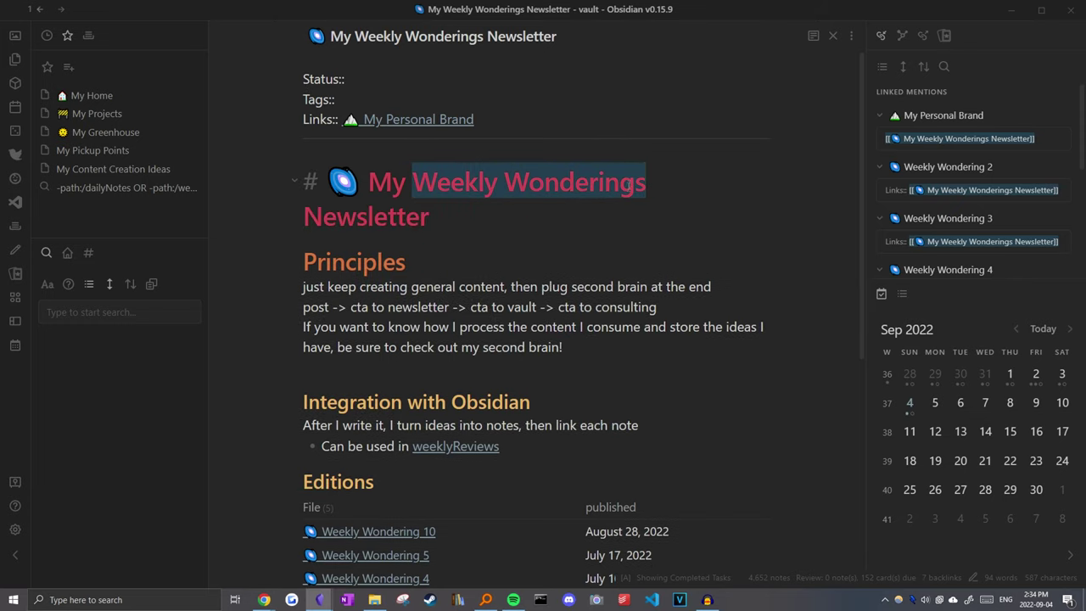
pyautogui.scroll(-3, 453, 341)
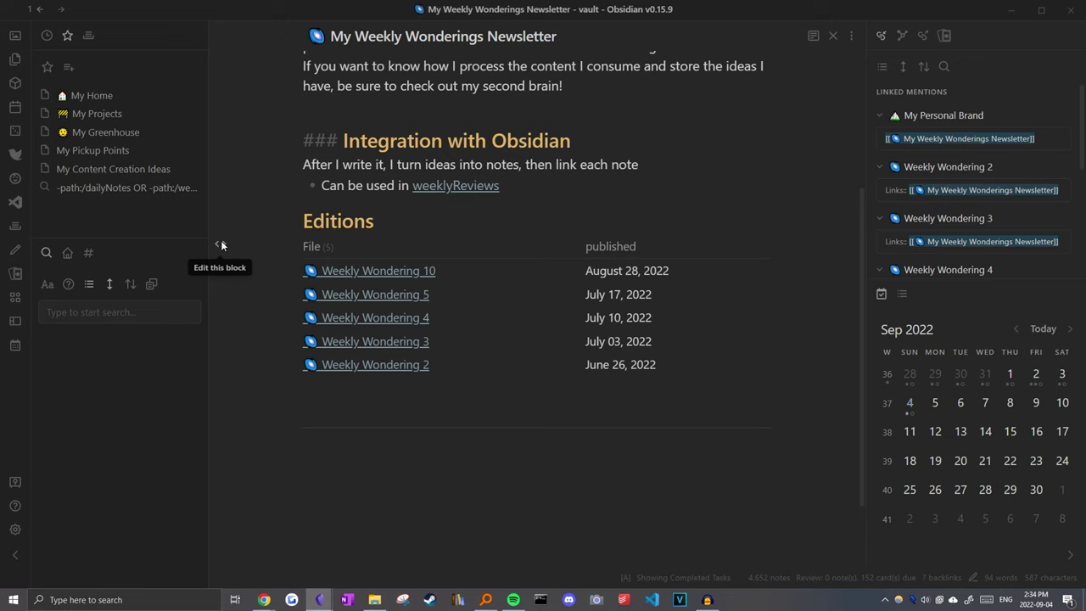
pyautogui.click(218, 245)
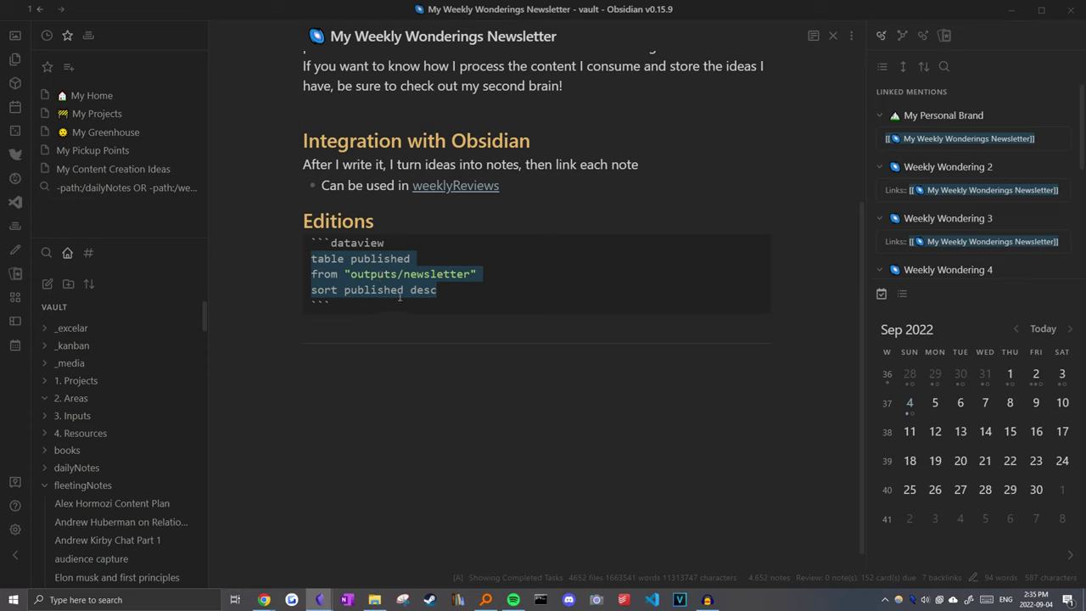
pyautogui.press('Up')
pyautogui.press('Up')
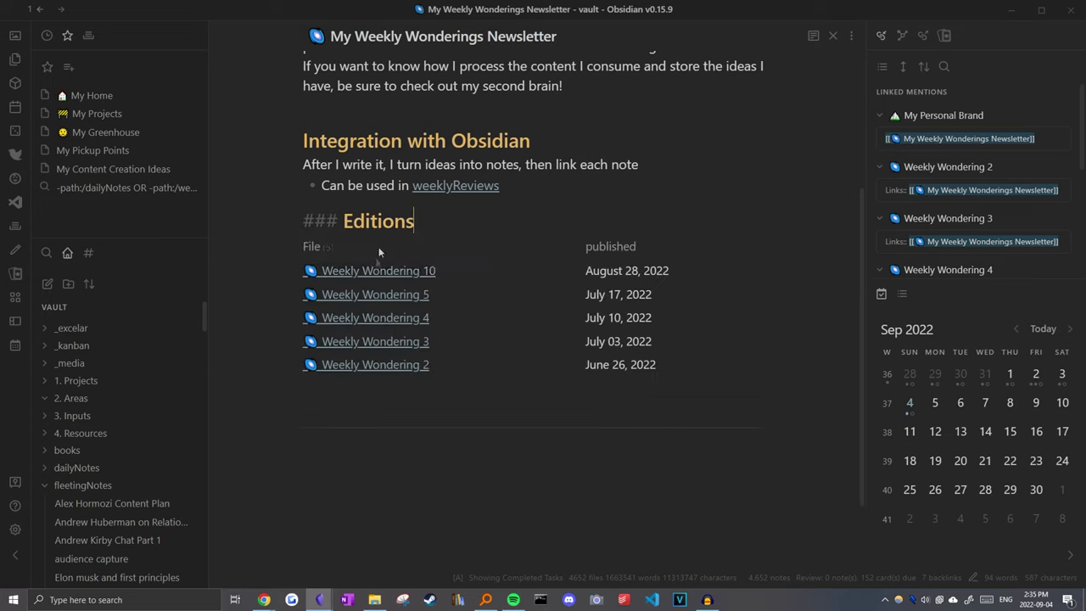
pyautogui.moveTo(424, 319)
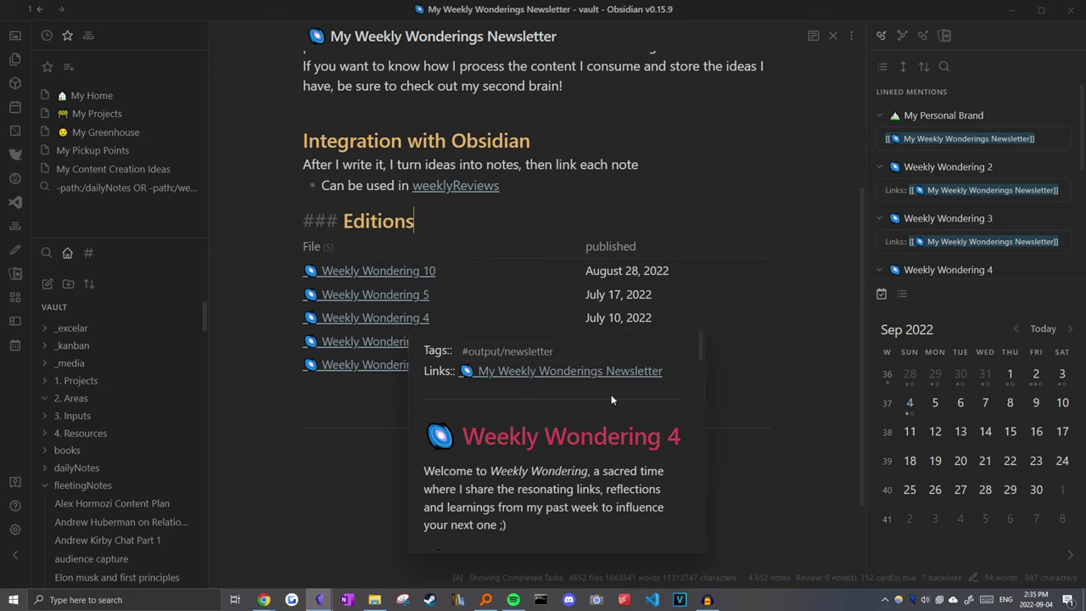
pyautogui.scroll(2, 346, 417)
# Step: Open Weekly Wondering 10 from the Editions table and split it into two side-by-side panes
pyautogui.click(363, 431)
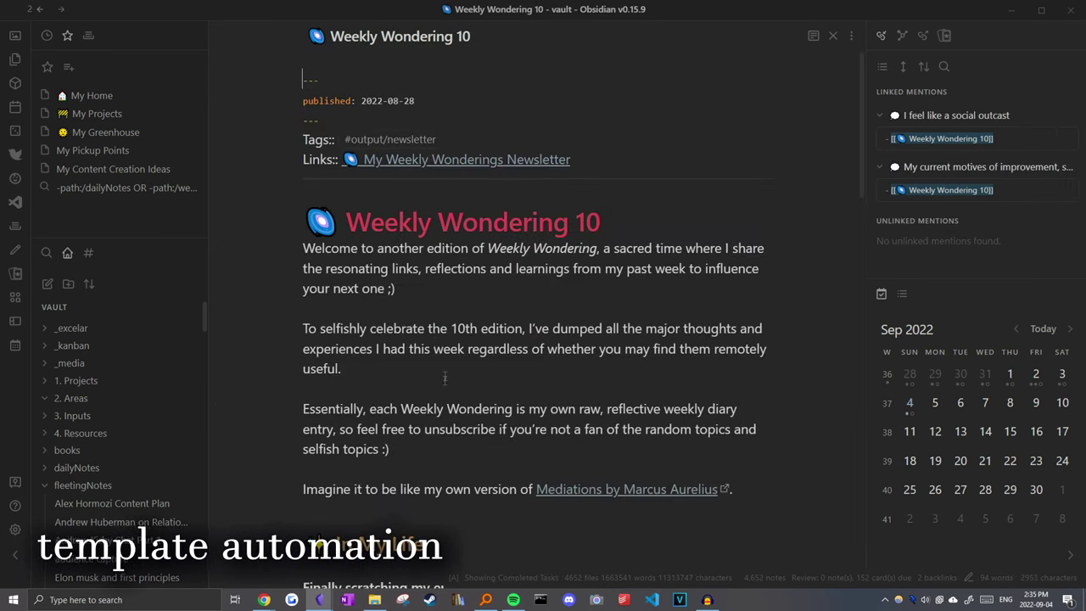
pyautogui.scroll(-6, 596, 323)
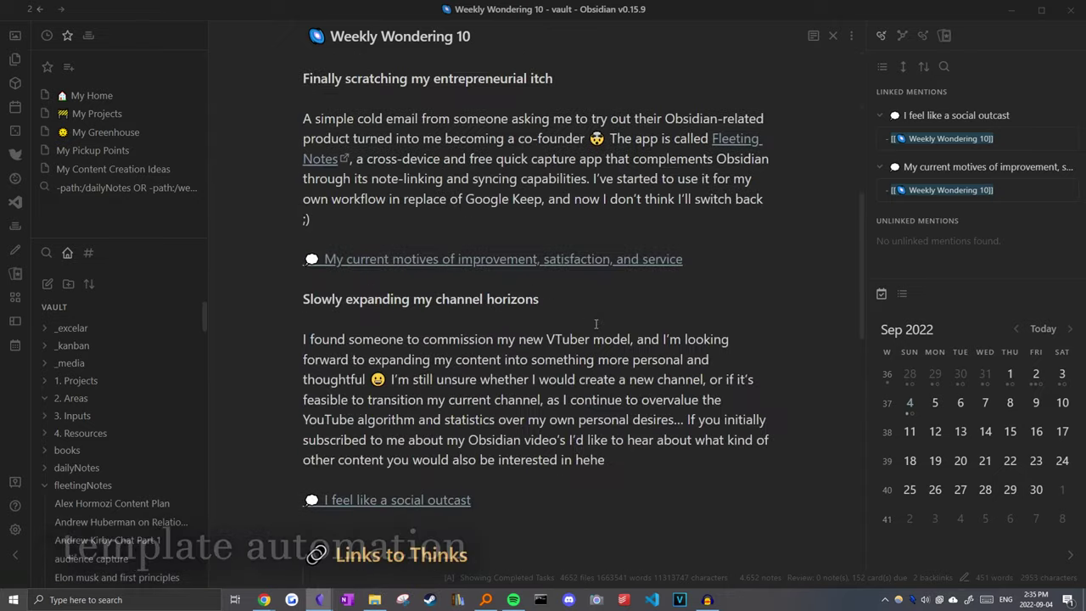
pyautogui.scroll(-3, 602, 320)
pyautogui.hotkey('ctrl', '\\')
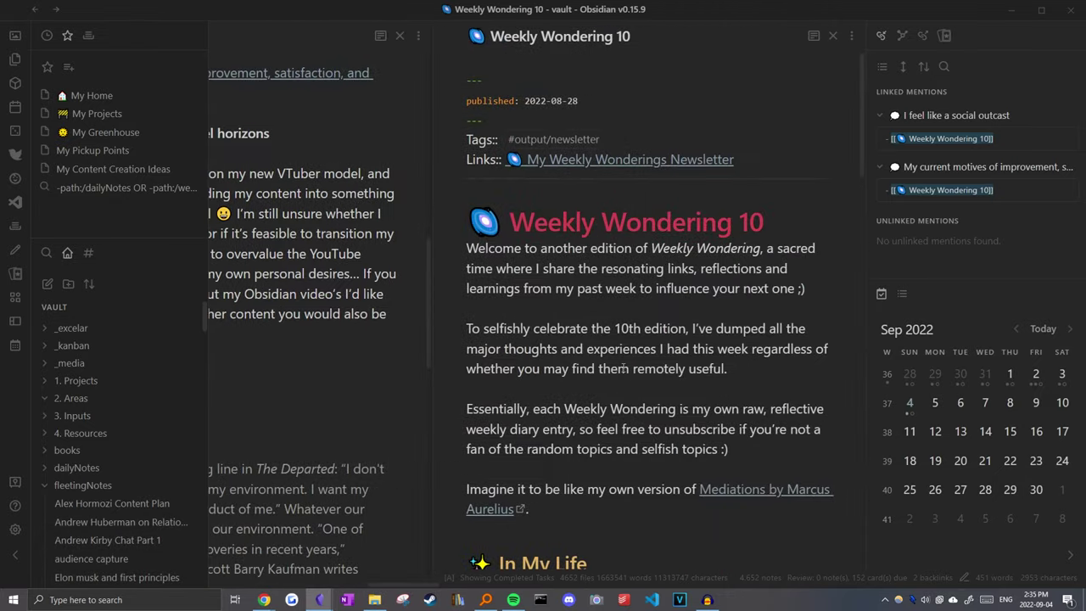
pyautogui.hotkey('ctrl', 'o')
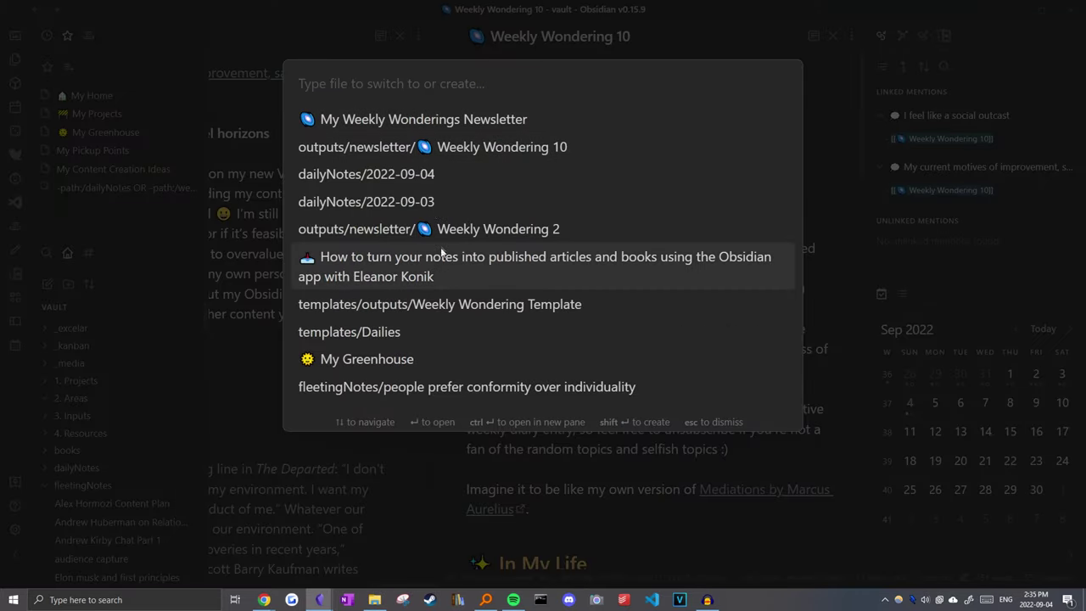
# Step: Open the Weekly Wondering Template and select its section headings
pyautogui.click(424, 303)
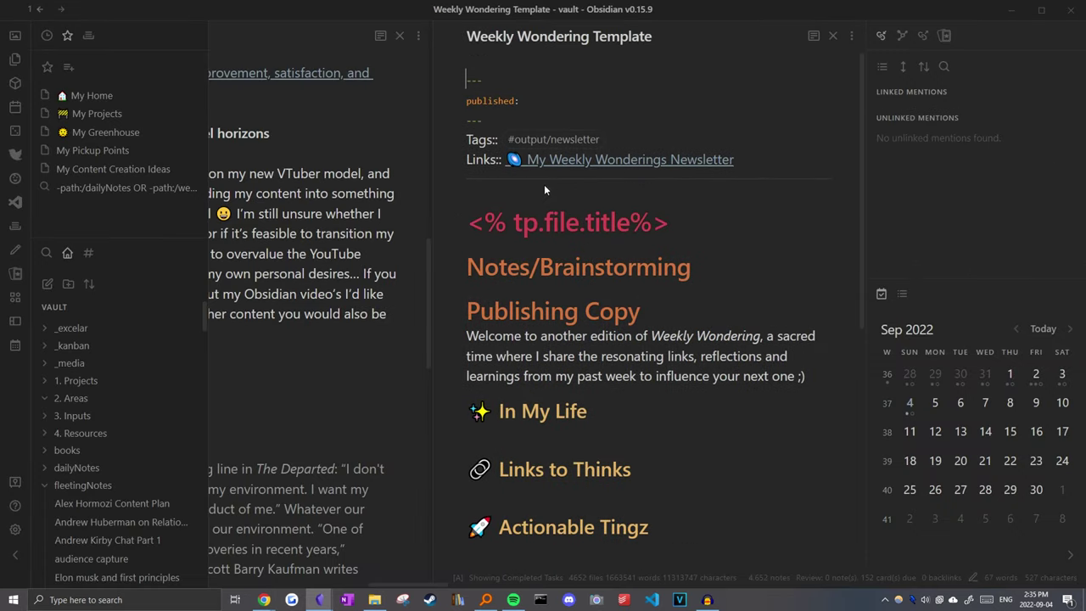
pyautogui.moveTo(667, 222); pyautogui.dragTo(763, 363)
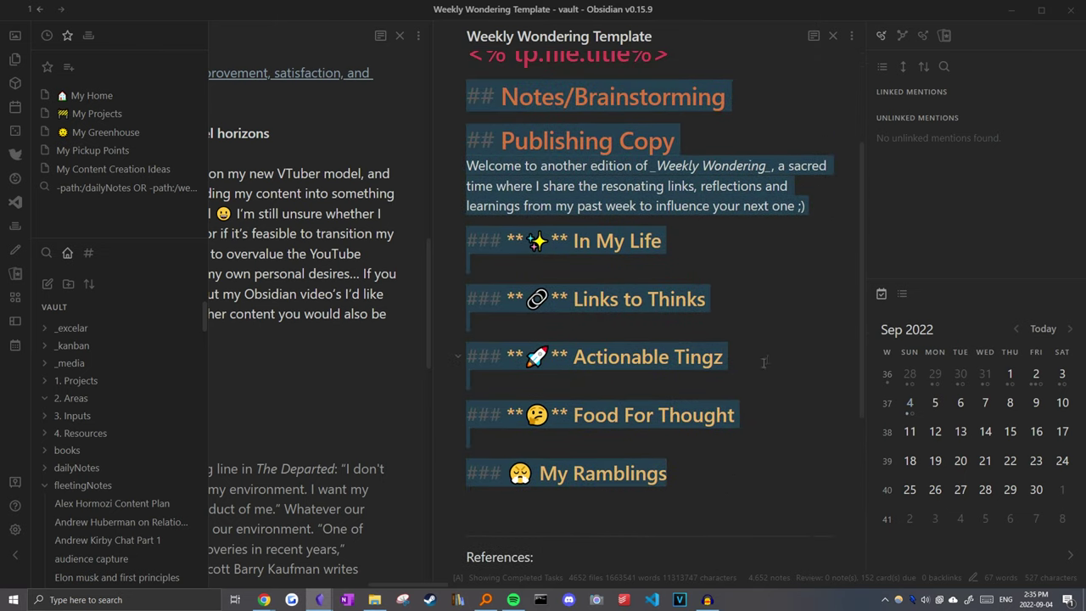
pyautogui.click(746, 249)
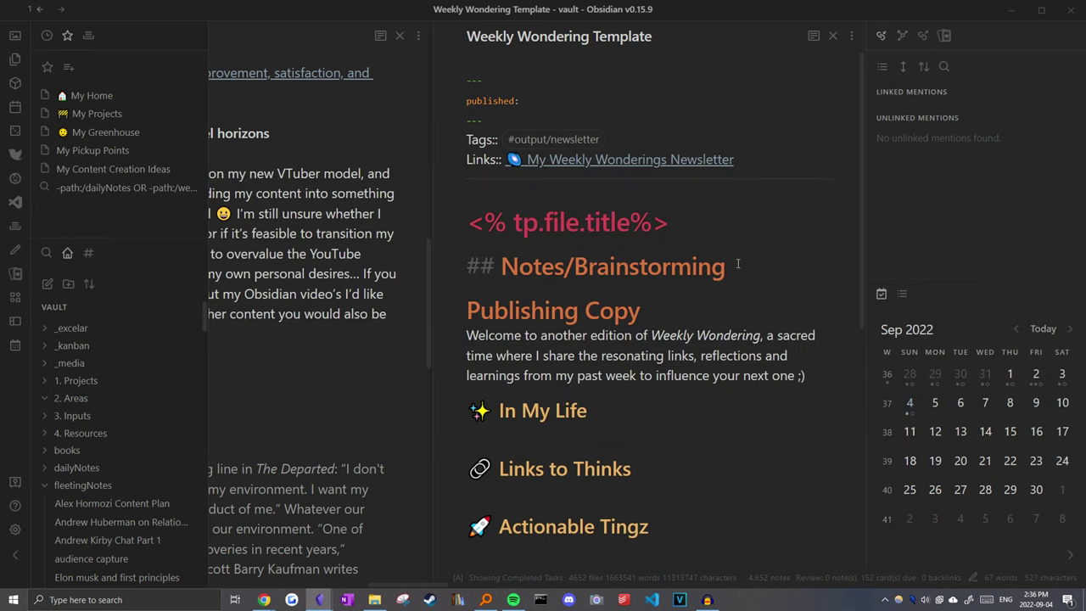
pyautogui.scroll(-2, 705, 482)
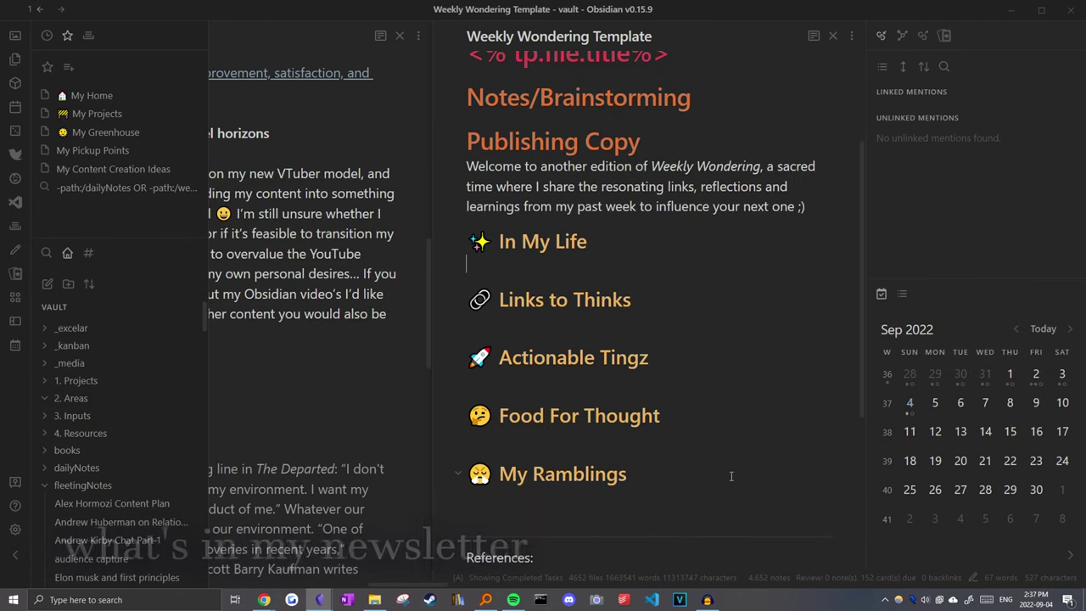
# Step: Reveal the markdown of the In My Life, Links to Thinks, Actionable Tingz, Food For Thought and My Ramblings headings
pyautogui.click(564, 277)
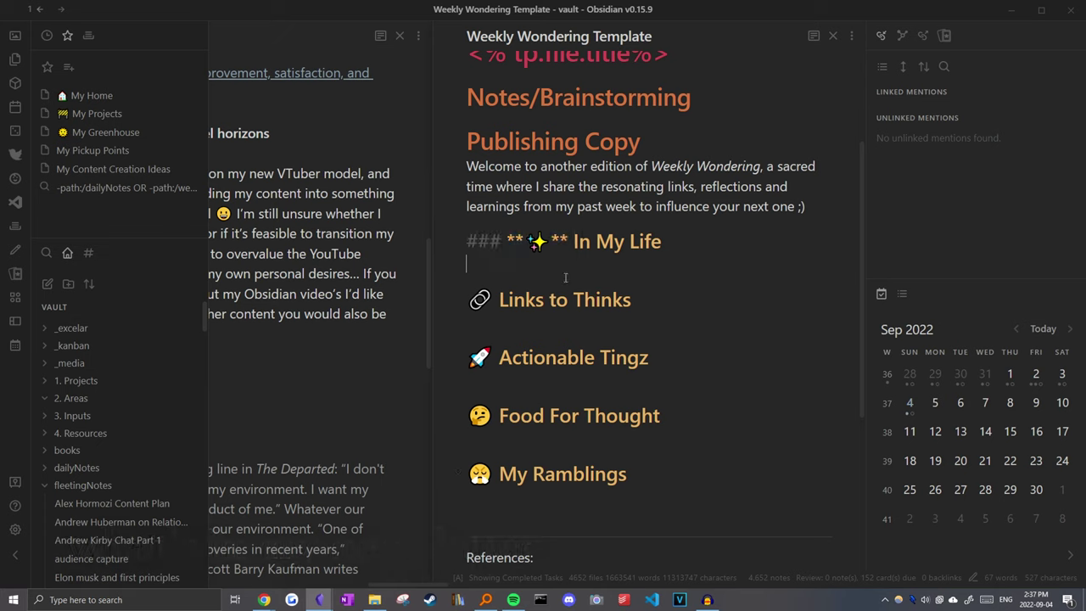
pyautogui.moveTo(465, 300); pyautogui.dragTo(465, 299)
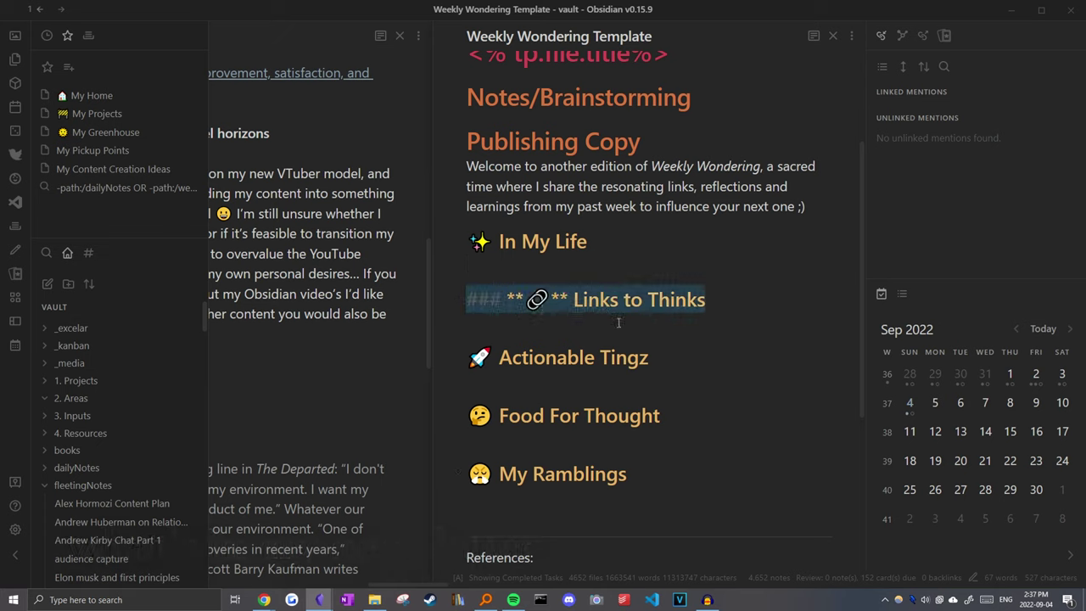
pyautogui.click(616, 323)
pyautogui.moveTo(584, 391); pyautogui.dragTo(429, 358)
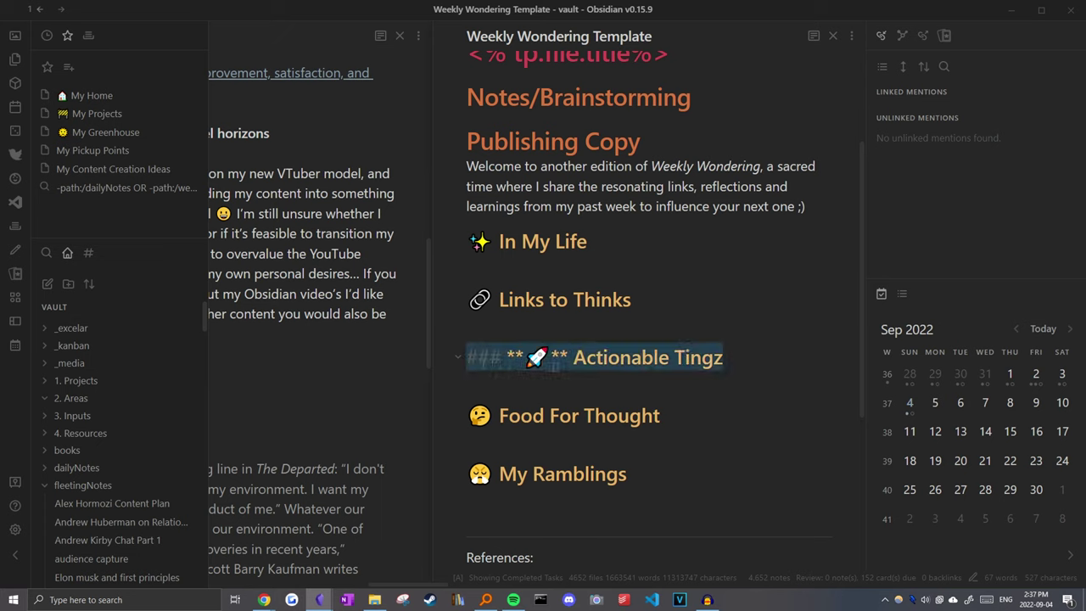
pyautogui.click(588, 379)
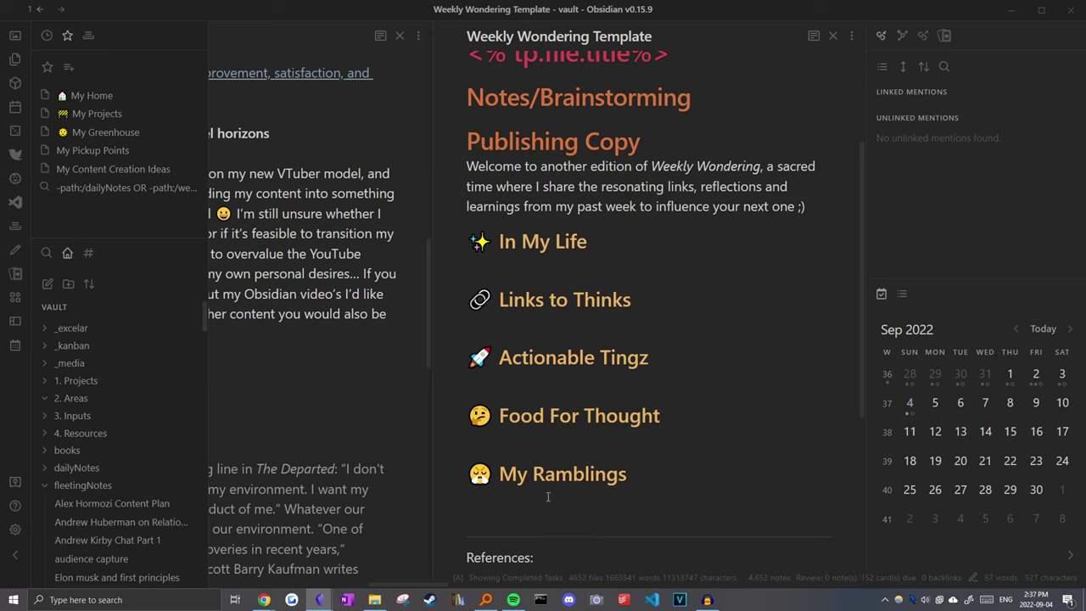
pyautogui.moveTo(547, 497); pyautogui.dragTo(492, 401)
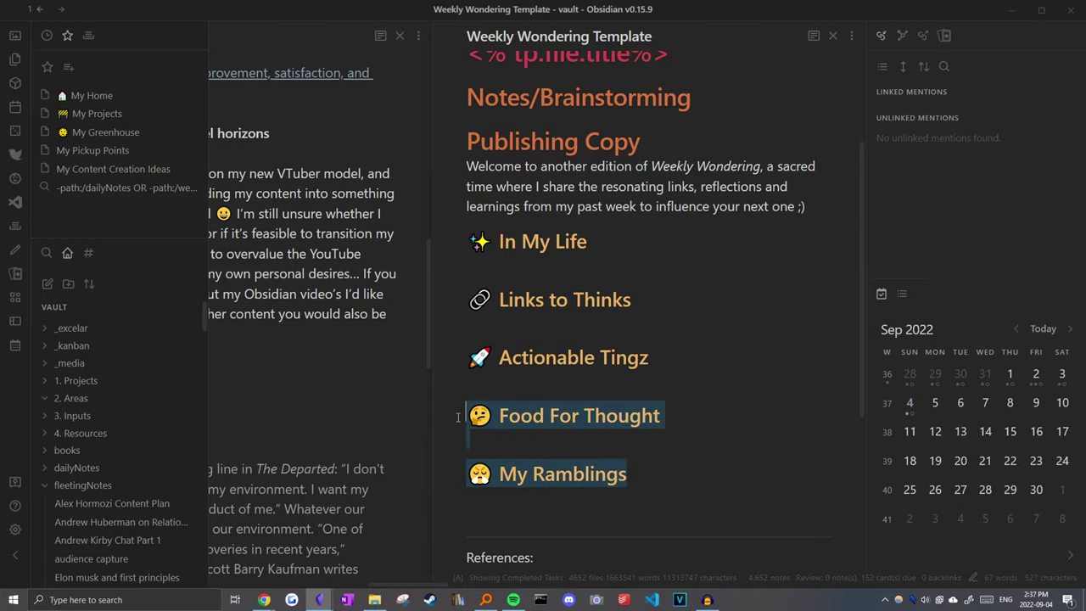
pyautogui.click(622, 441)
pyautogui.scroll(1, 622, 440)
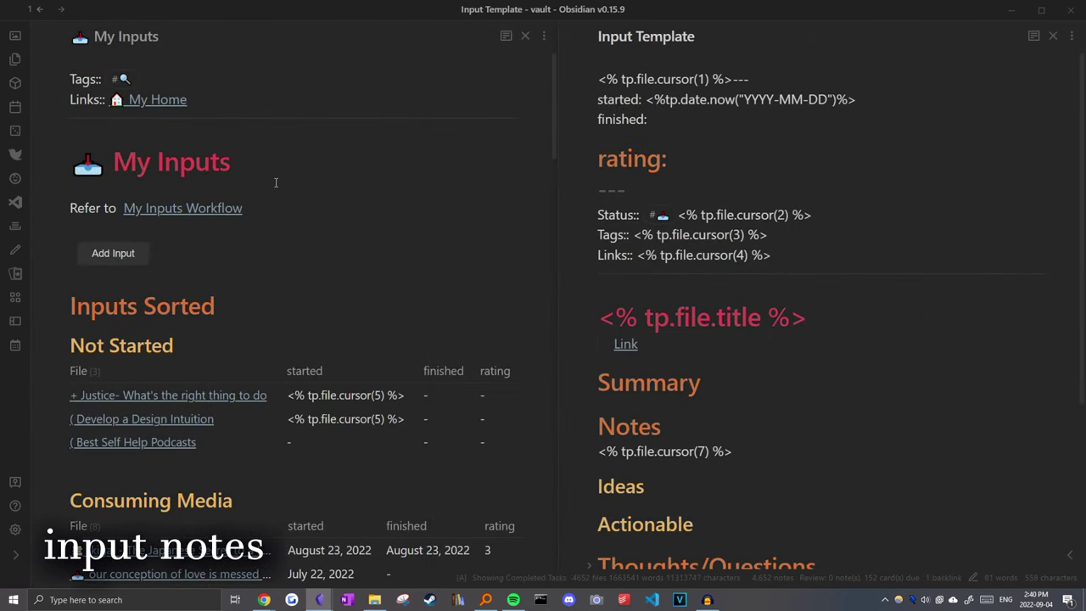
# Step: Open Millenials in the Workforce from My Inputs and review its notes and started/finished/rating frontmatter
pyautogui.scroll(-2, 276, 182)
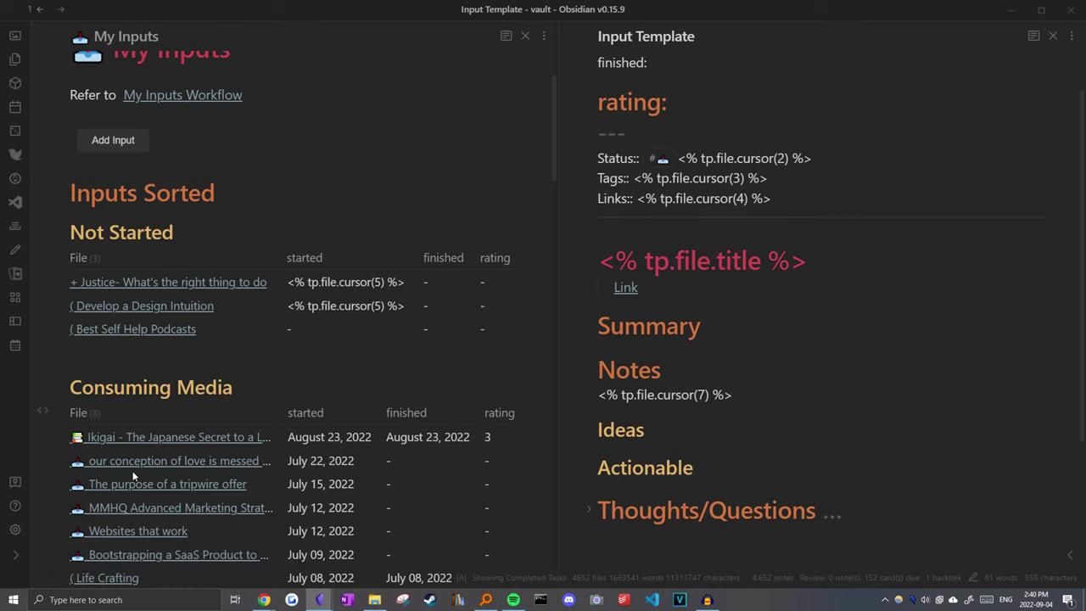
pyautogui.scroll(-7, 43, 467)
pyautogui.click(259, 303)
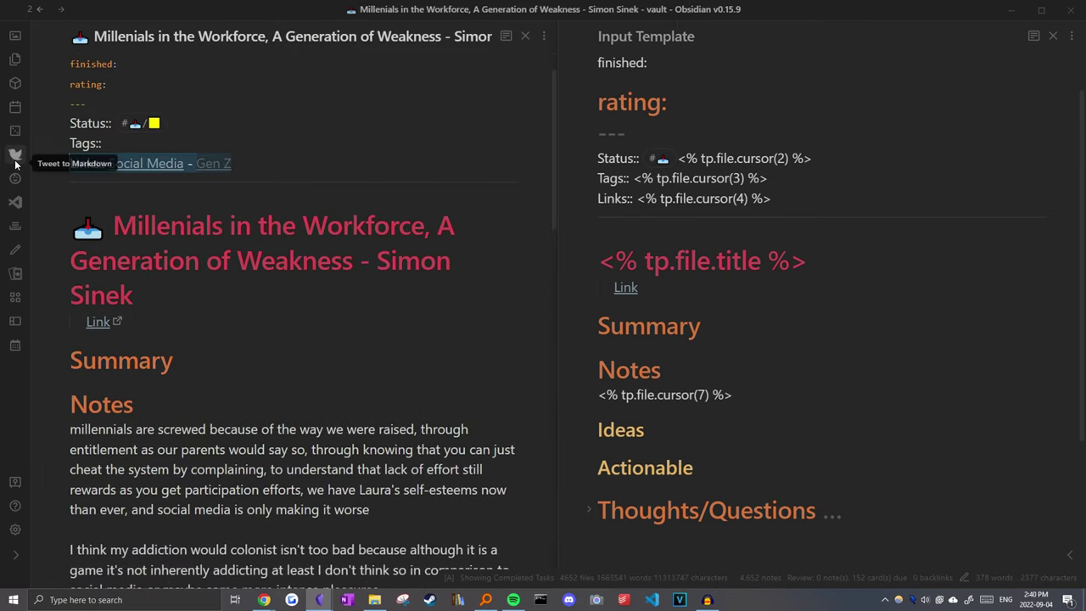
pyautogui.scroll(-3, 285, 322)
pyautogui.click(191, 259)
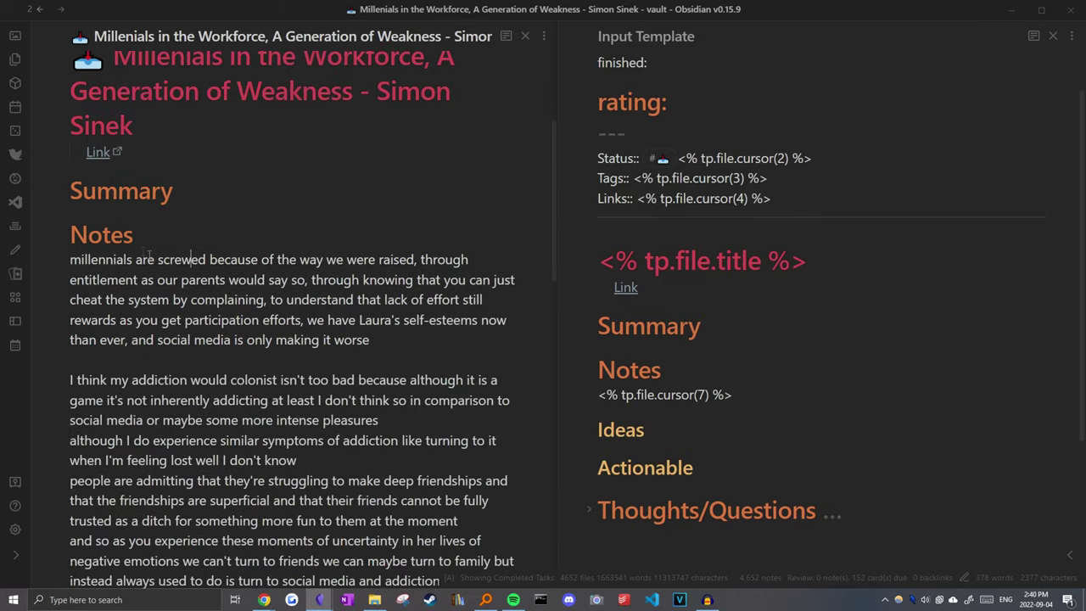
pyautogui.scroll(-10, 306, 291)
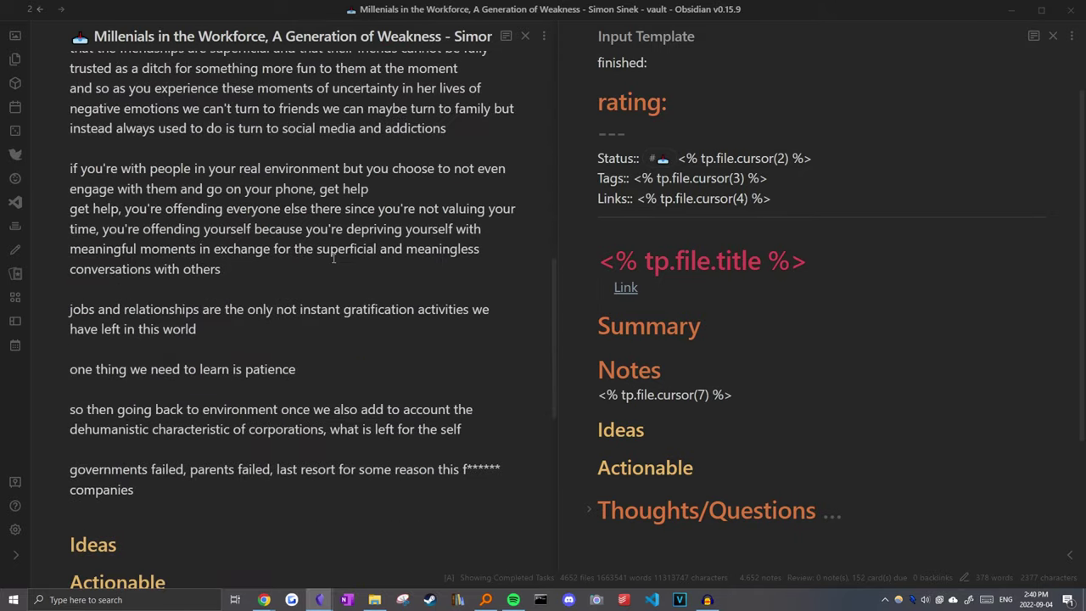
pyautogui.scroll(15, 297, 303)
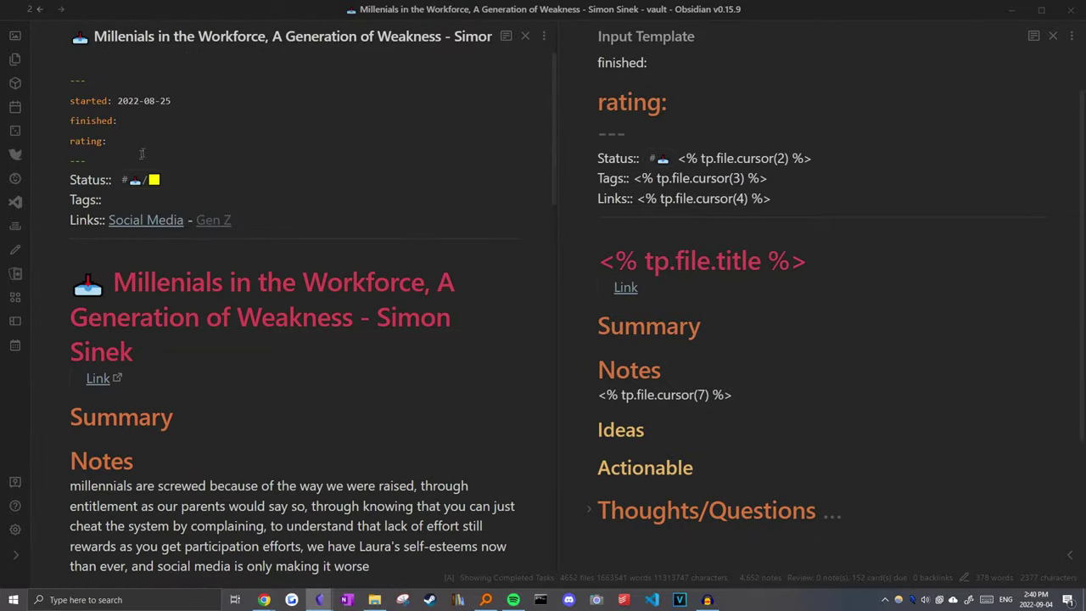
pyautogui.moveTo(142, 150); pyautogui.dragTo(42, 109)
pyautogui.press('Right')
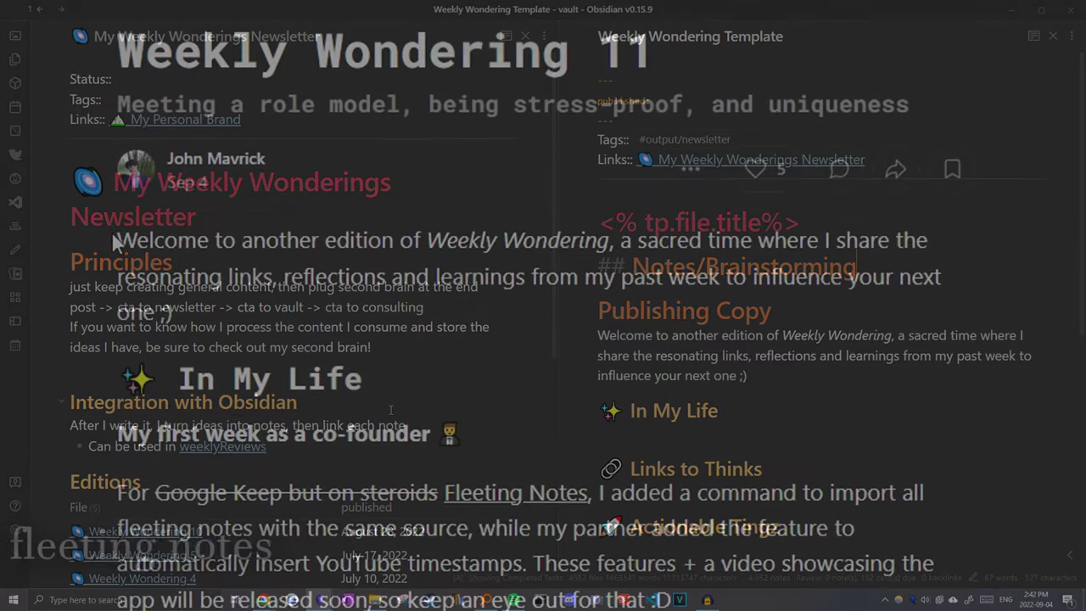
# Step: Capture the newsletter's welcome paragraph in Fleeting Notes as a note titled 'test' and save it
pyautogui.moveTo(117, 240); pyautogui.dragTo(210, 319)
pyautogui.rightClick(211, 319)
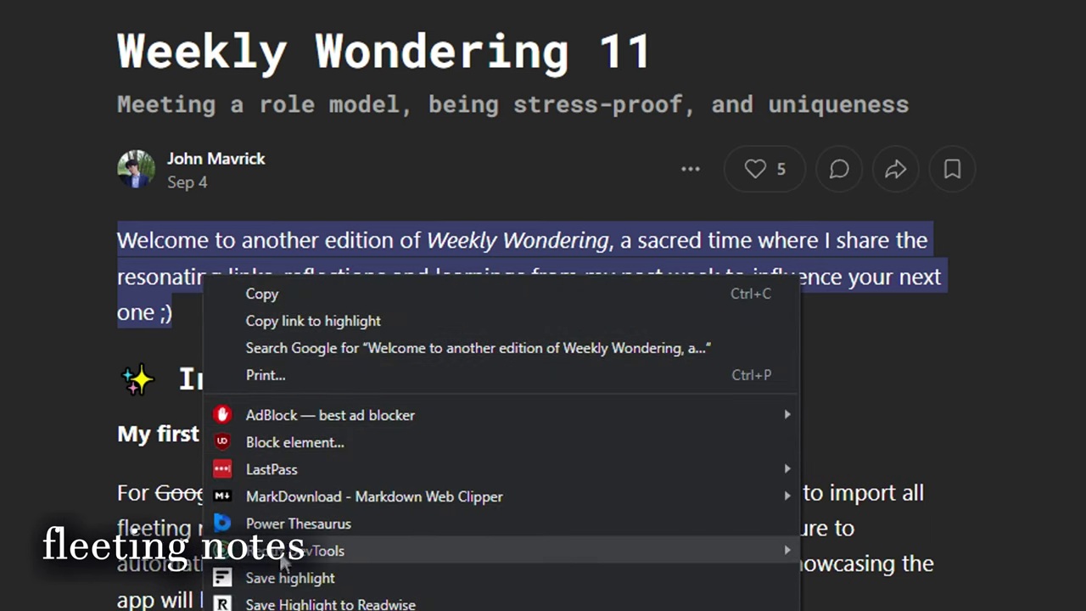
pyautogui.click(280, 594)
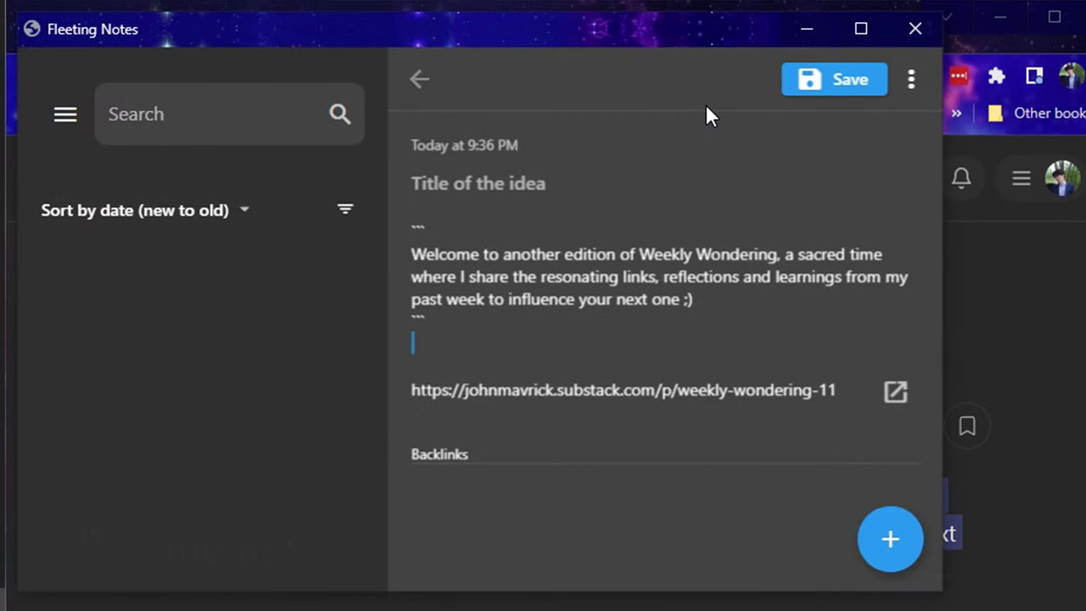
pyautogui.click(477, 191)
pyautogui.write('test')
pyautogui.click(822, 84)
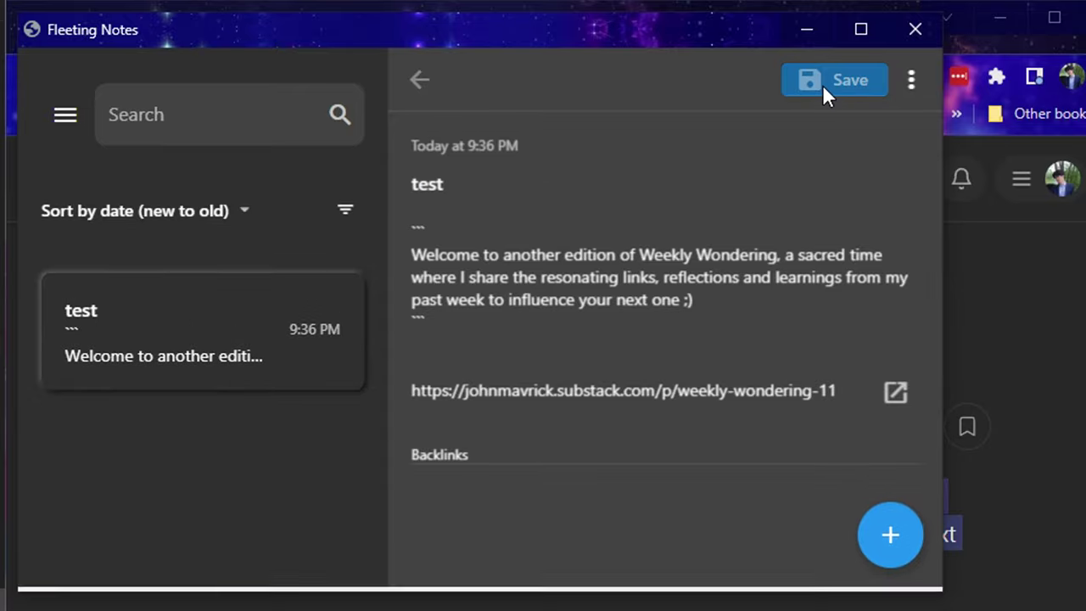
# Step: Check the Fleeting Notes settings, then run the Fleeting Notes Sync command in Obsidian
pyautogui.click(67, 116)
pyautogui.click(86, 569)
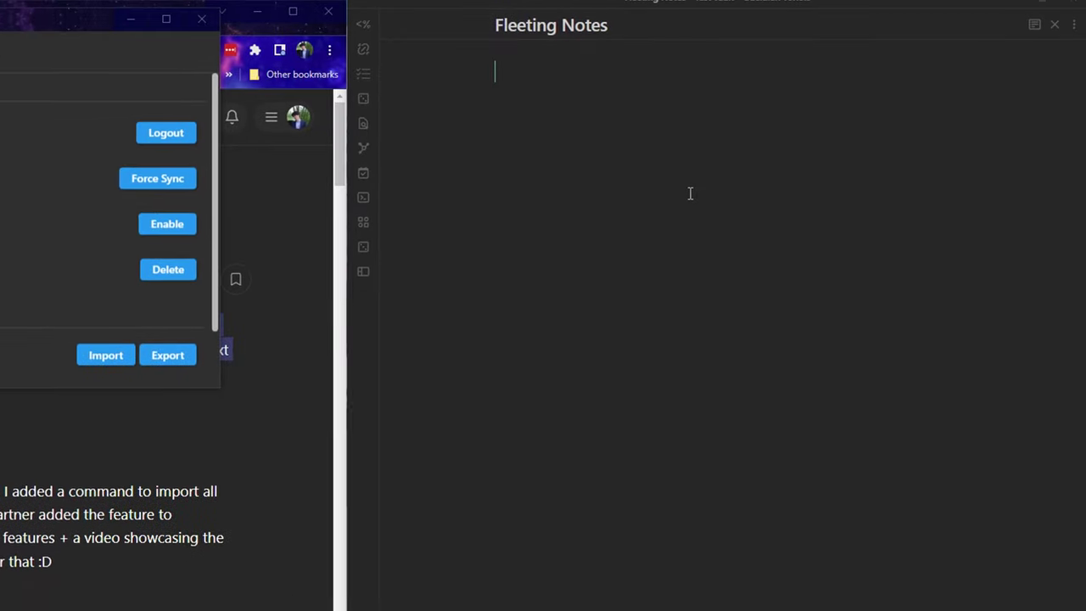
pyautogui.hotkey('ctrl', 'p')
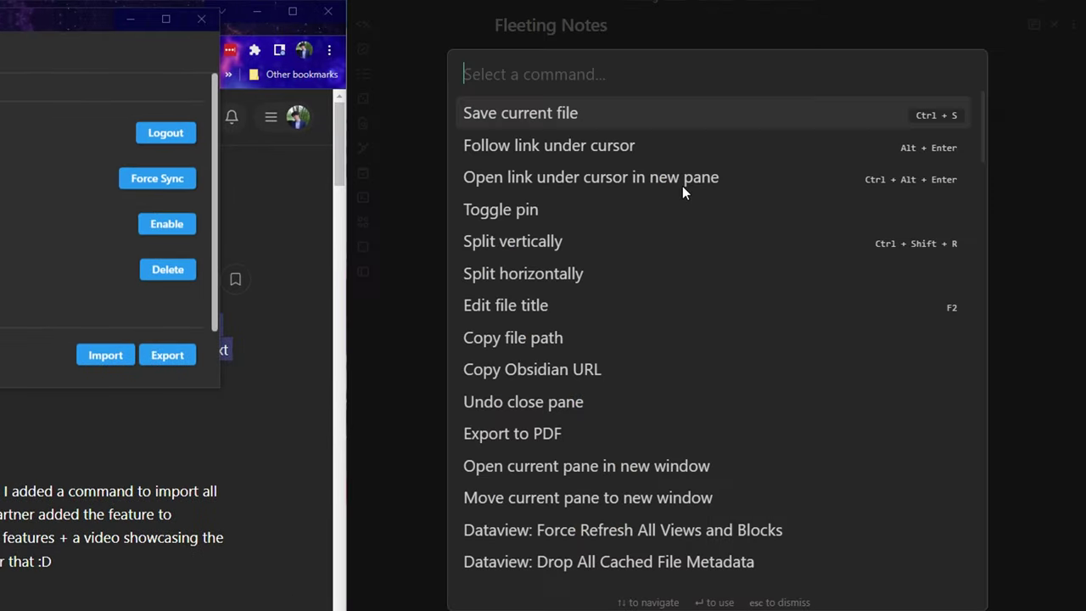
pyautogui.write('sync')
pyautogui.press('Down')
pyautogui.press('Return')
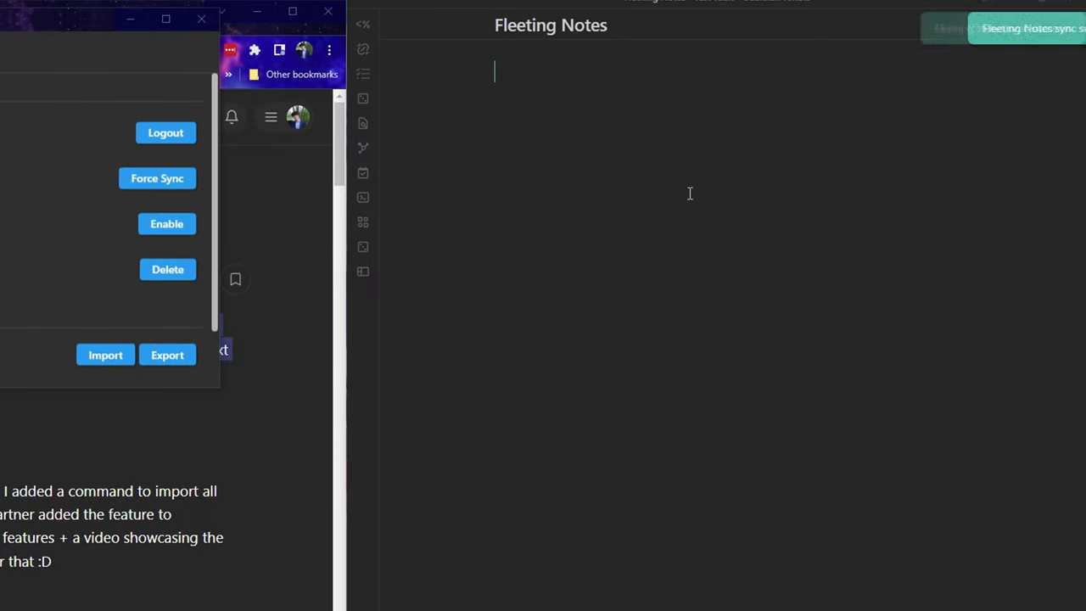
# Step: Insert the synced fleeting notes into the Obsidian Fleeting Notes page
pyautogui.hotkey('ctrl', 'p')
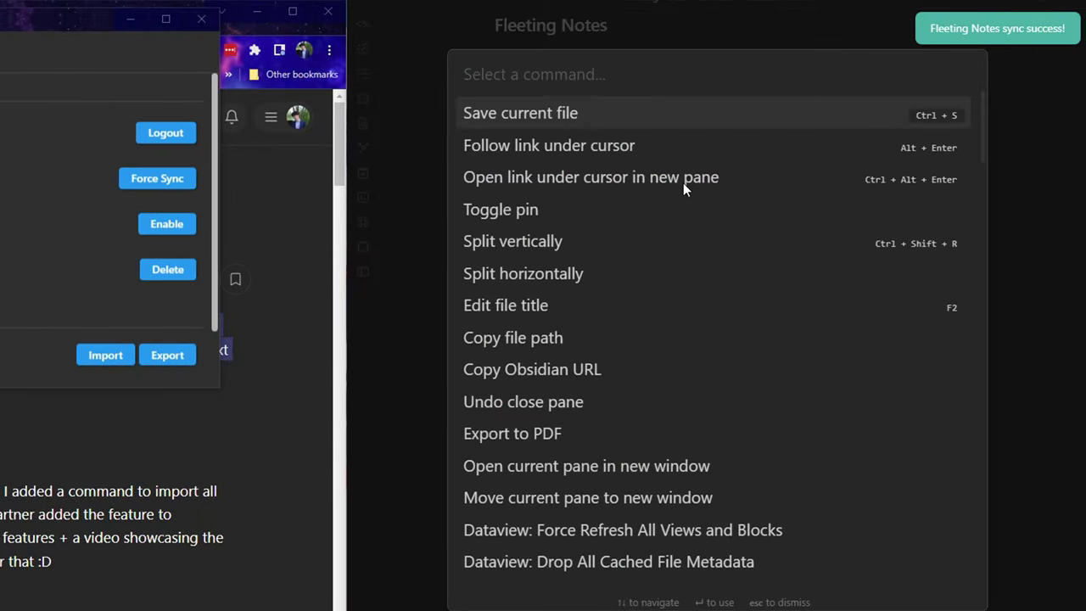
pyautogui.write('inser')
pyautogui.write('fleet')
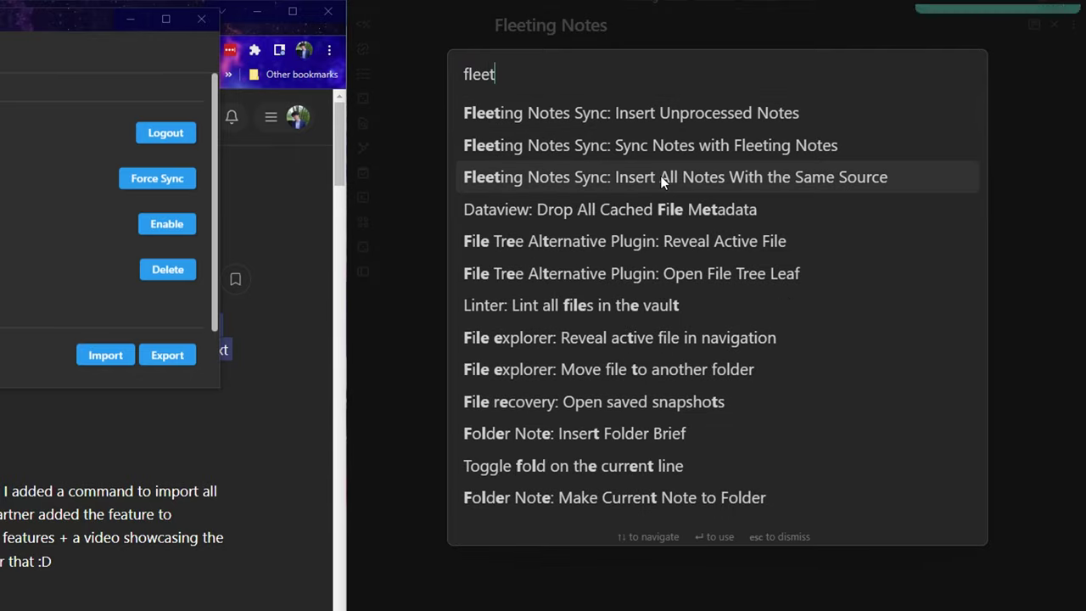
pyautogui.click(636, 118)
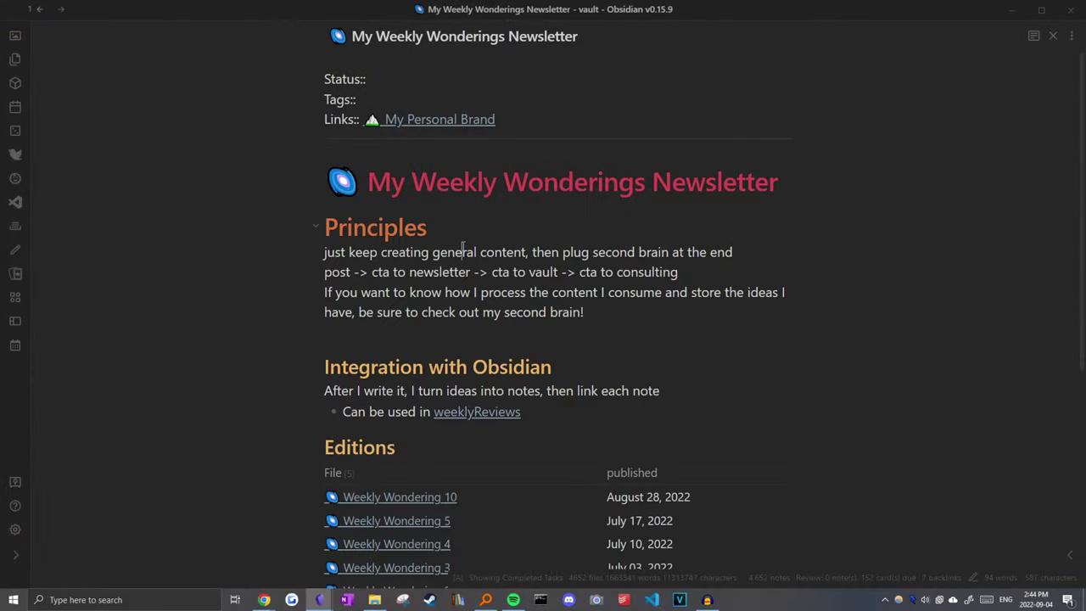
pyautogui.hotkey('ctrl', 'o')
# Step: Open My Greenhouse by searching 'my g' and look over its Seedlings table
pyautogui.write('my g')
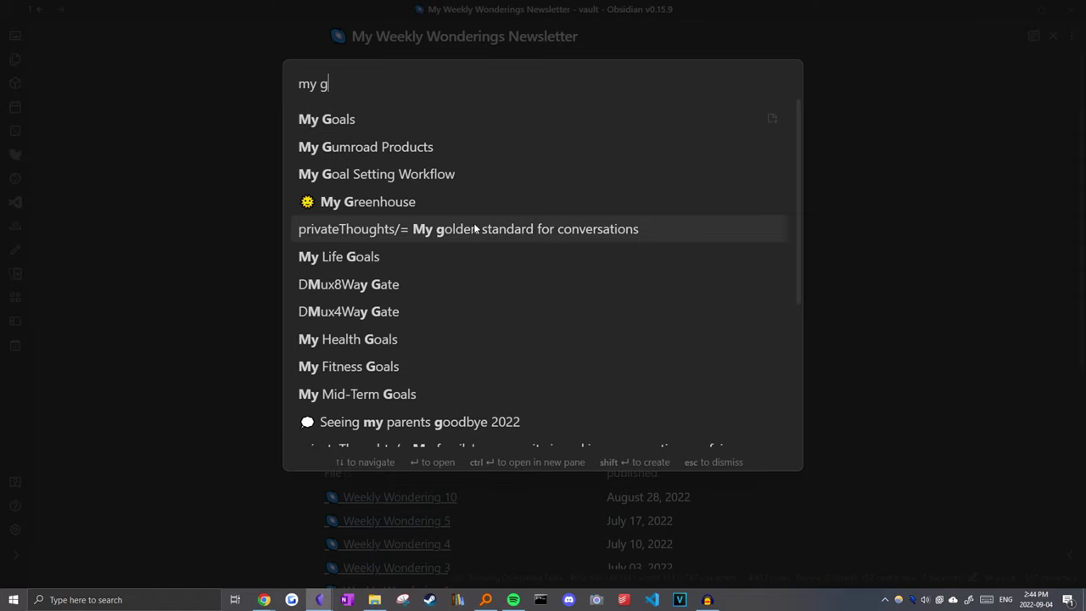
pyautogui.click(416, 202)
pyautogui.scroll(-2, 303, 240)
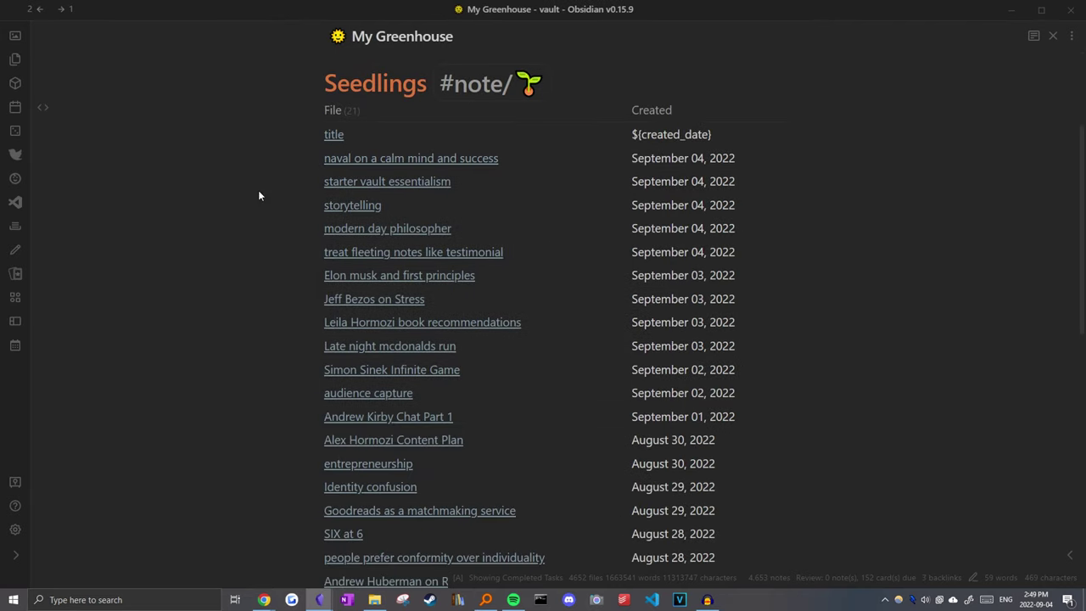
pyautogui.moveTo(330, 166)
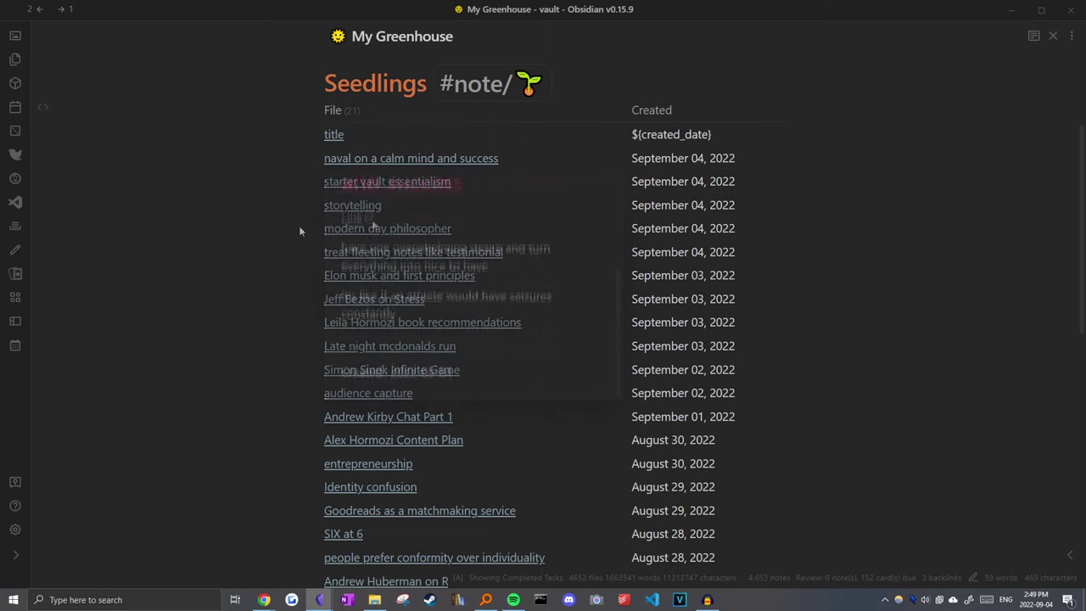
pyautogui.scroll(2, 302, 252)
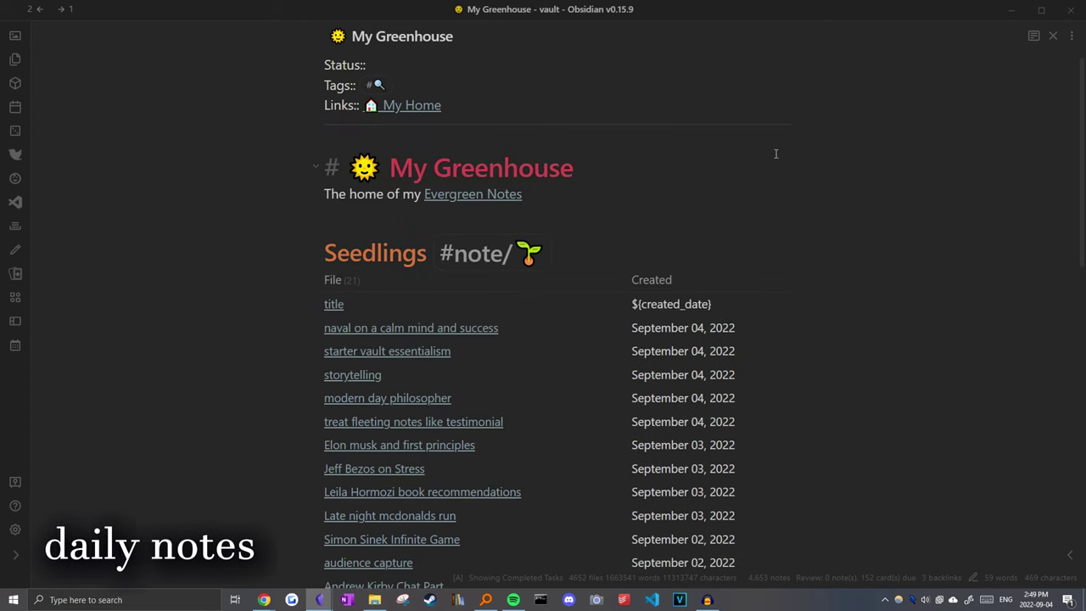
pyautogui.hotkey('ctrl', 'o')
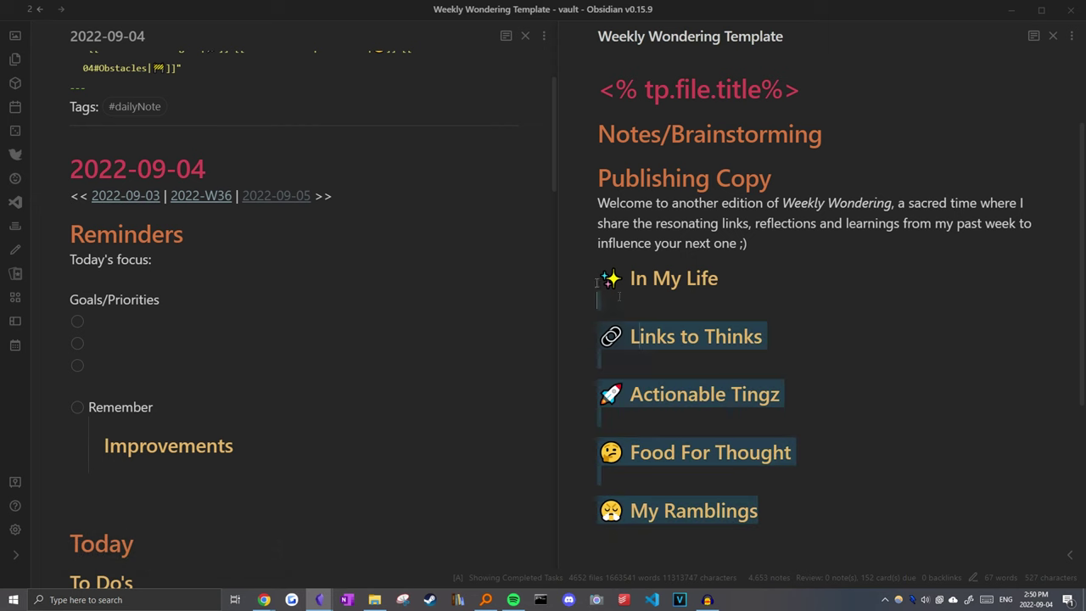
# Step: Compare the template's Links to Thinks heading with the daily note's Obstacles heading, then open 2022-W36
pyautogui.moveTo(763, 535); pyautogui.dragTo(598, 289)
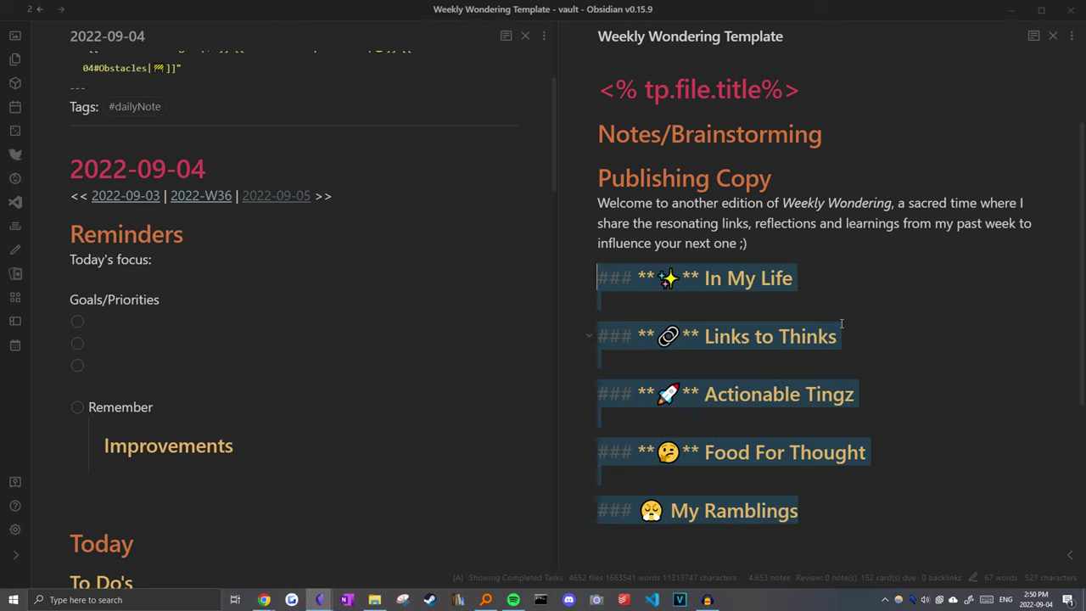
pyautogui.click(764, 336)
pyautogui.scroll(-4, 336, 358)
pyautogui.scroll(-10, 323, 358)
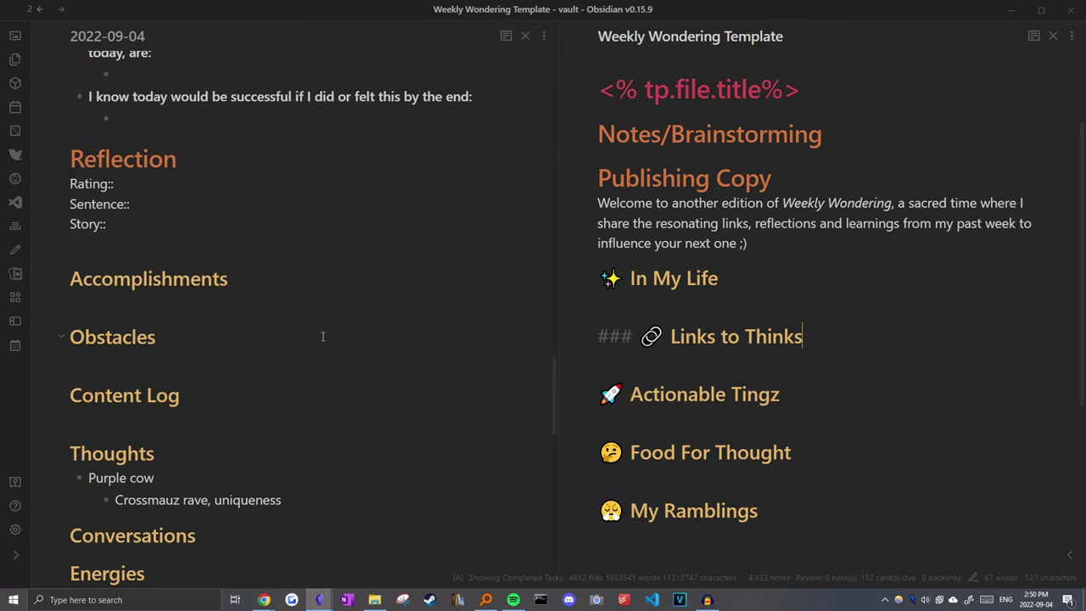
pyautogui.click(258, 344)
pyautogui.scroll(-2, 258, 357)
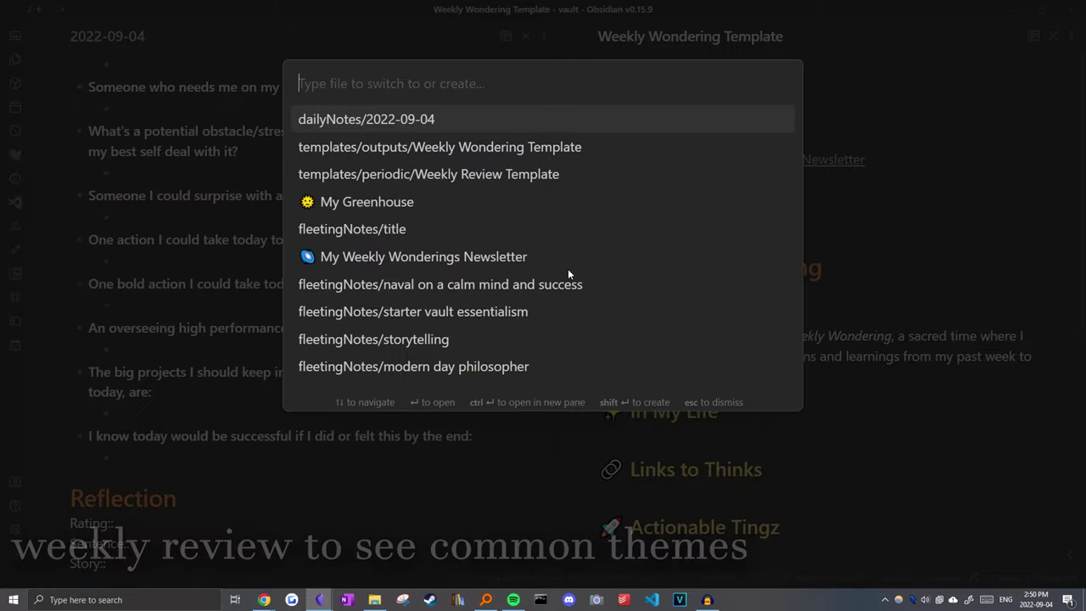
pyautogui.press('Escape')
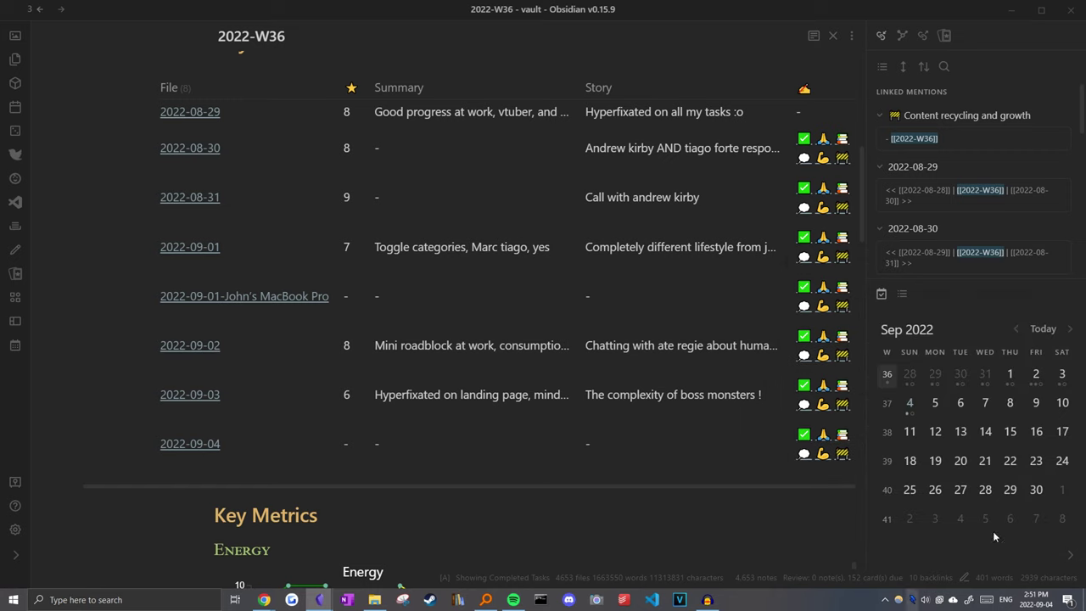
pyautogui.moveTo(829, 406)
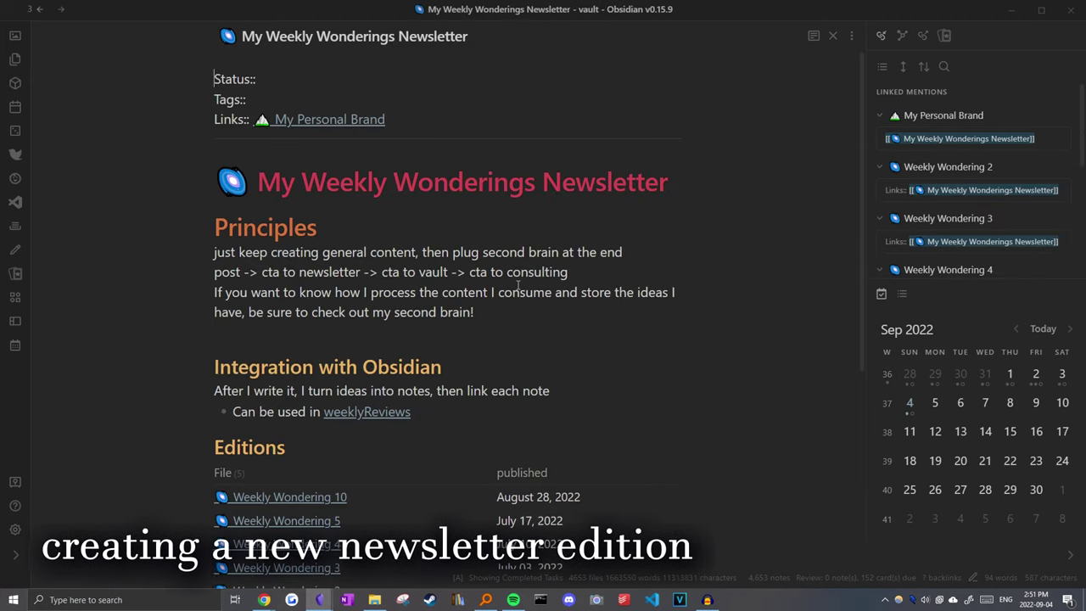
# Step: Run QuickAdd: Create Weekly Wondering Newsletter Note to generate Weekly Wondering 11 from the template
pyautogui.hotkey('ctrl', 'p')
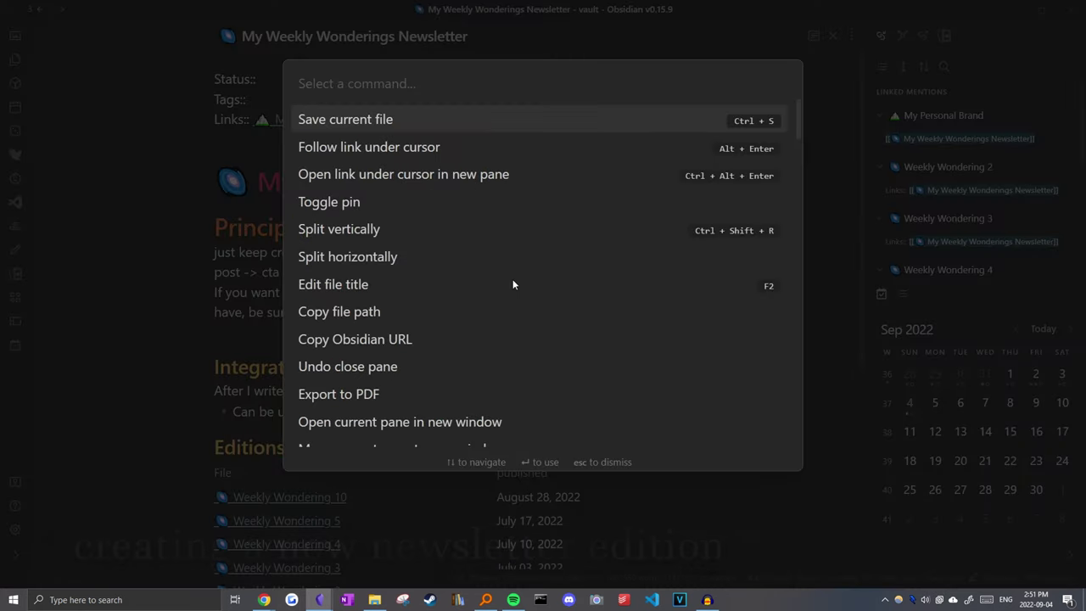
pyautogui.write('weekly')
pyautogui.press('Down')
pyautogui.press('Down')
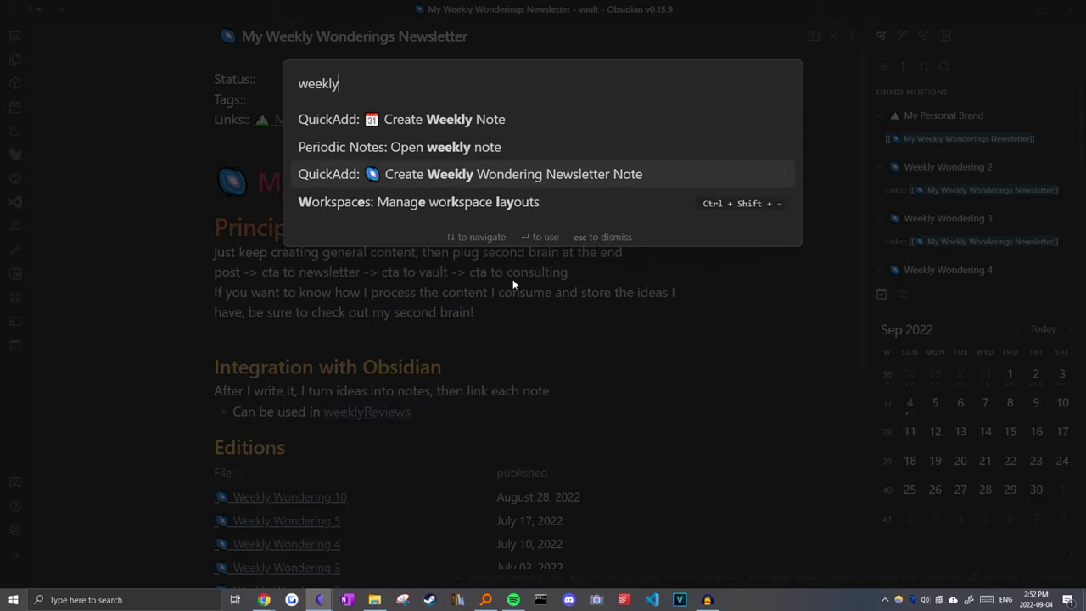
pyautogui.press('Return')
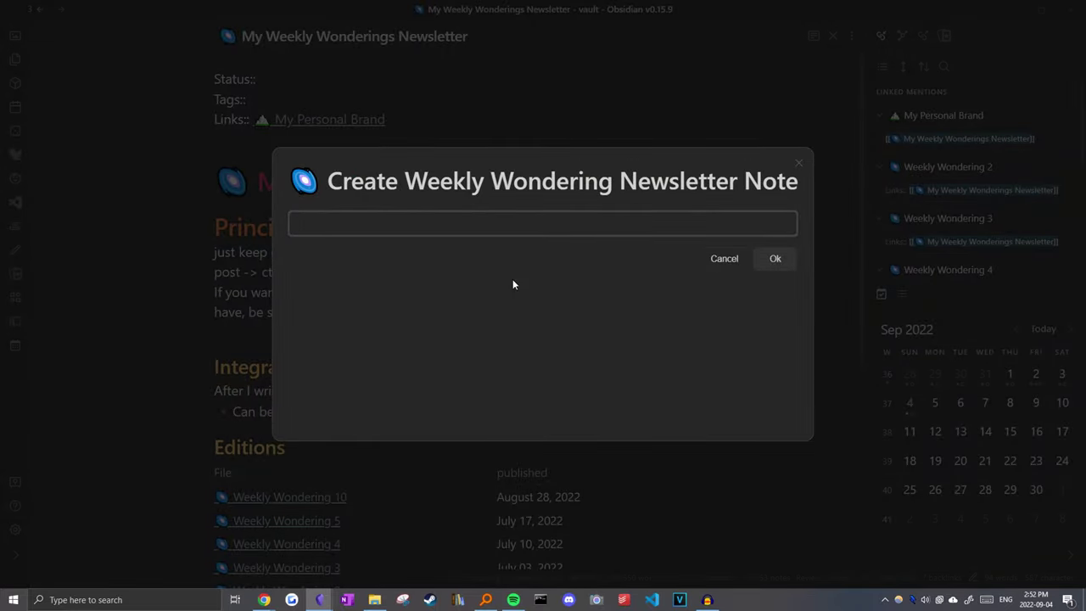
pyautogui.press('Return')
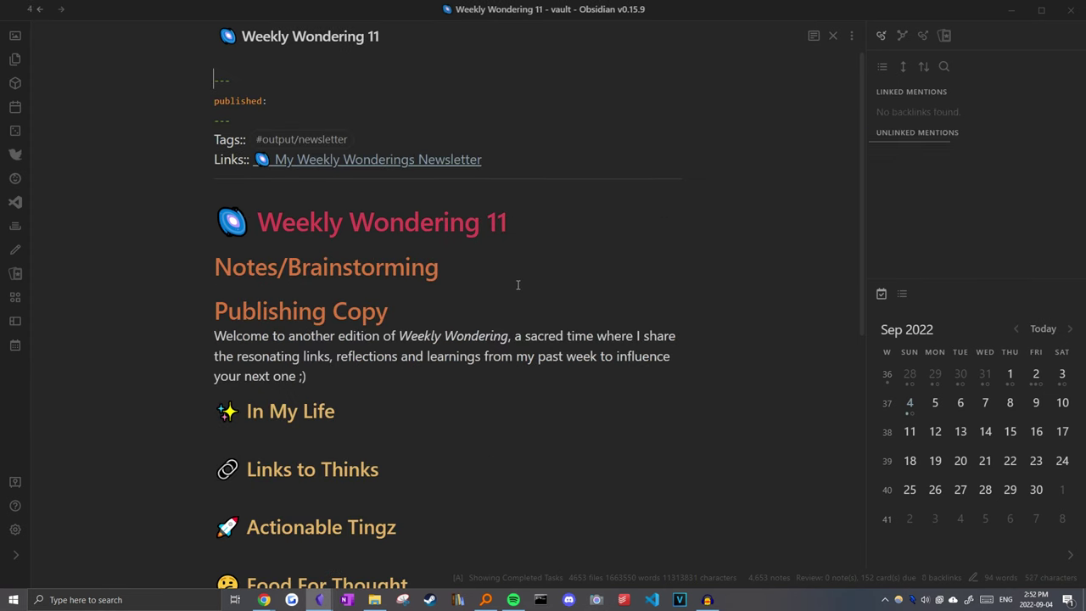
# Step: Check the My Weekly Wonderings Newsletter overview note, then return to Weekly Wondering 11
pyautogui.scroll(-2, 382, 206)
pyautogui.scroll(3, 377, 221)
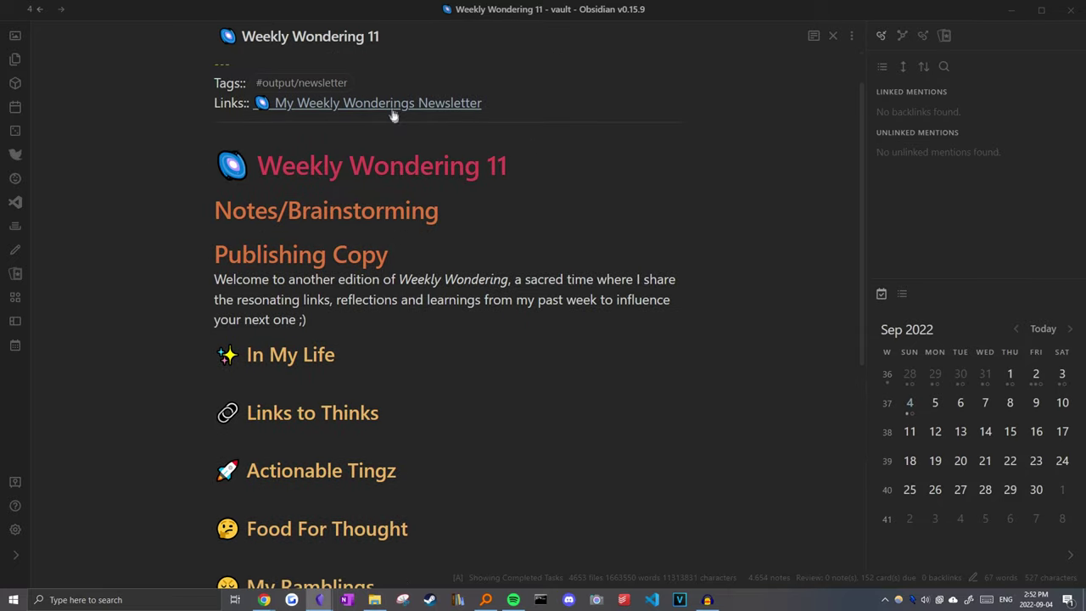
pyautogui.click(389, 105)
pyautogui.scroll(-1, 288, 403)
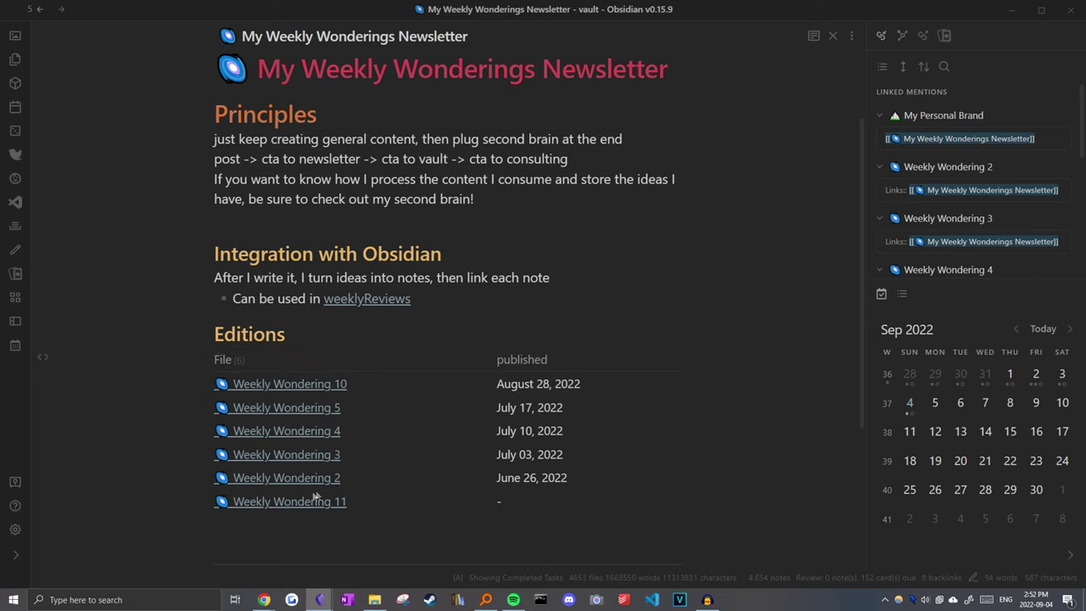
pyautogui.click(622, 276)
pyautogui.hotkey('ctrl', 'alt', 'Left')
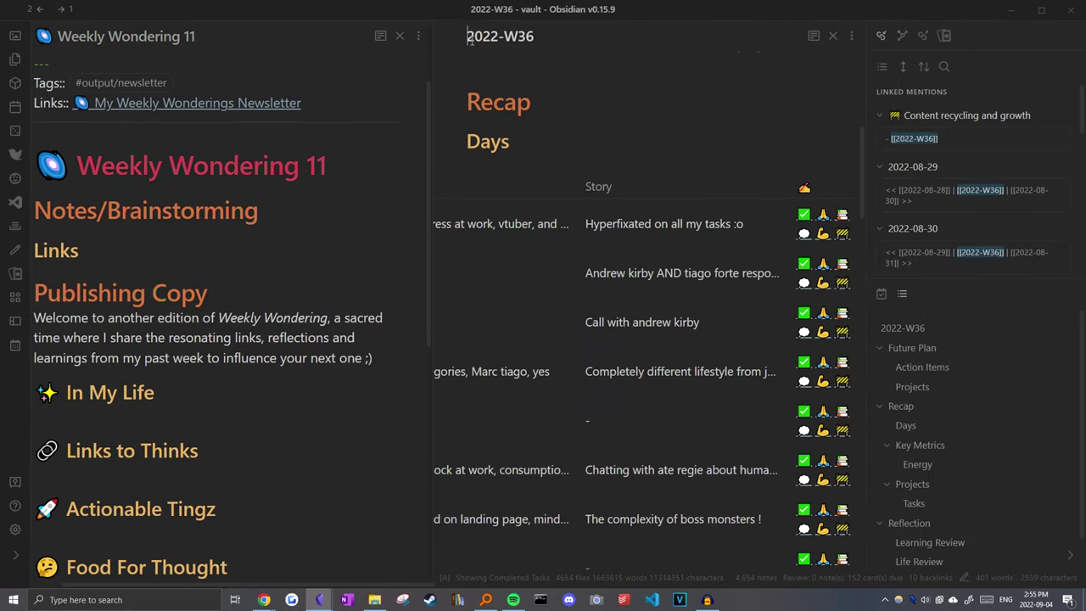
# Step: Copy the In My Life heading under Notes/Brainstorming in Weekly Wondering 11
pyautogui.click(629, 107)
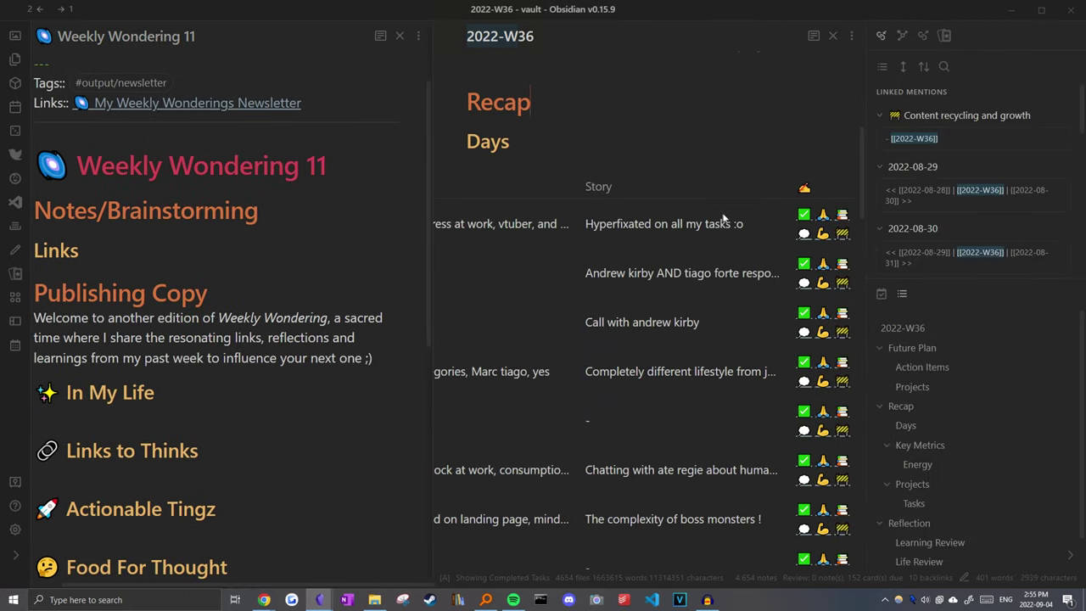
pyautogui.click(119, 261)
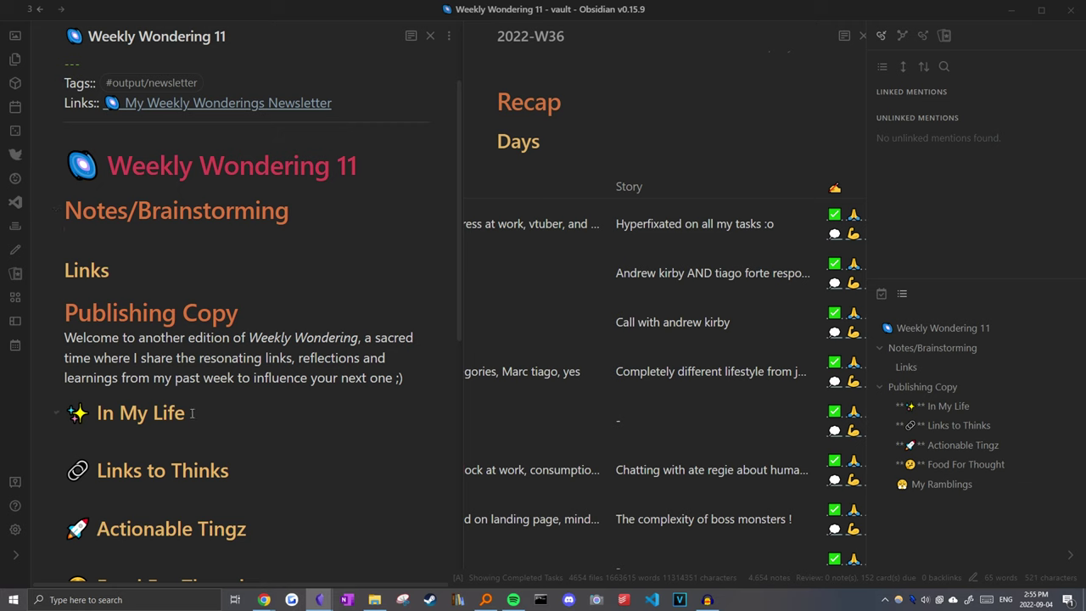
pyautogui.tripleClick(127, 413)
pyautogui.moveTo(127, 413); pyautogui.dragTo(170, 242)
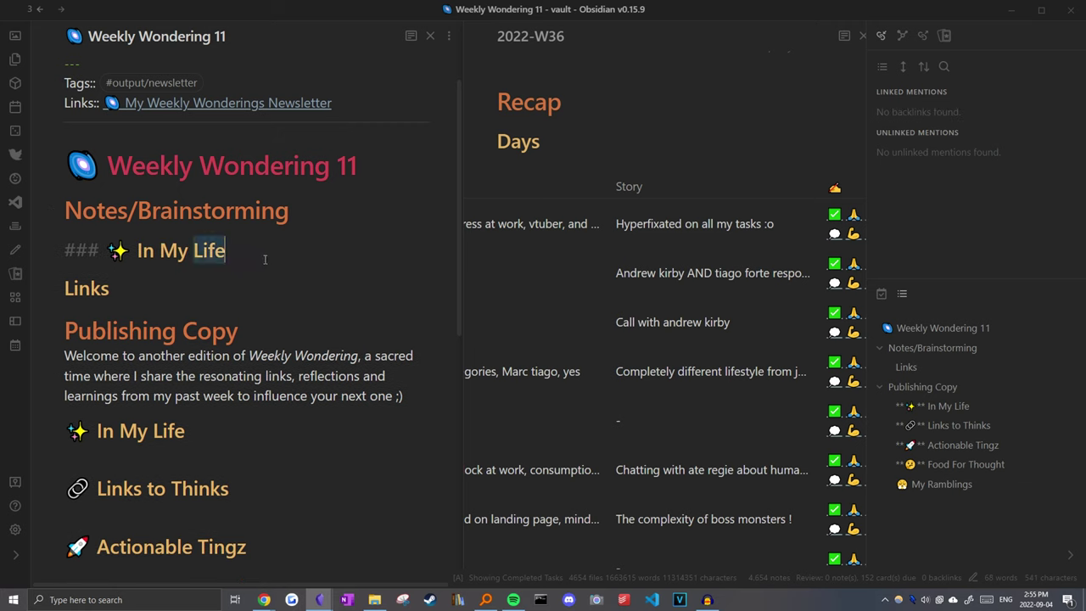
pyautogui.press('Return')
# Step: List four In My Life bullets: Synthesizer skool, a chat with a contact, a planned video, and FN coding
pyautogui.moveTo(836, 217)
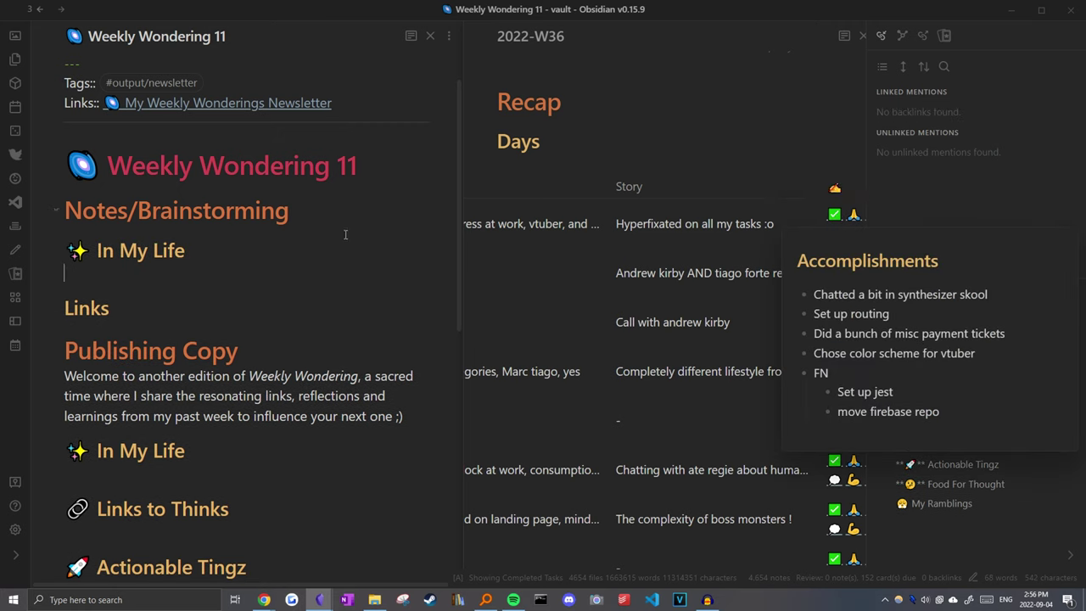
pyautogui.write('- Synthesizer skool')
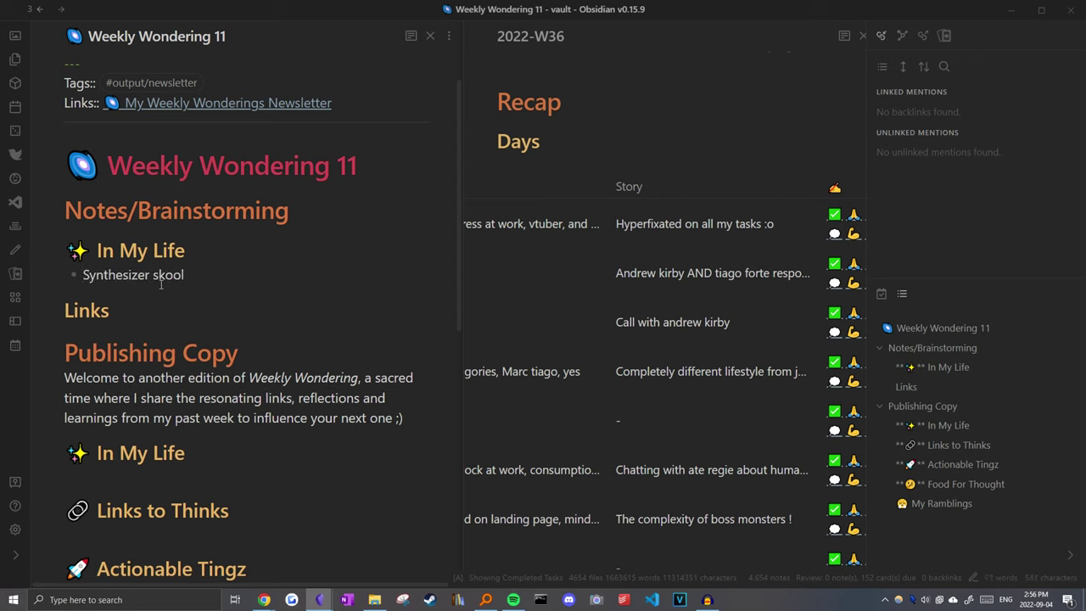
pyautogui.press('Return')
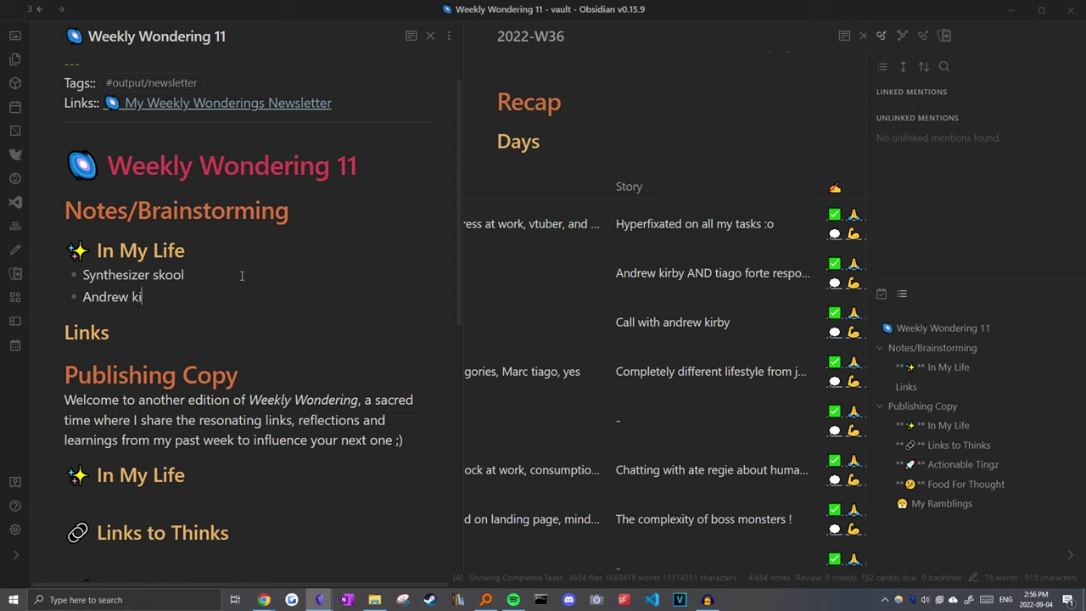
pyautogui.press('Return')
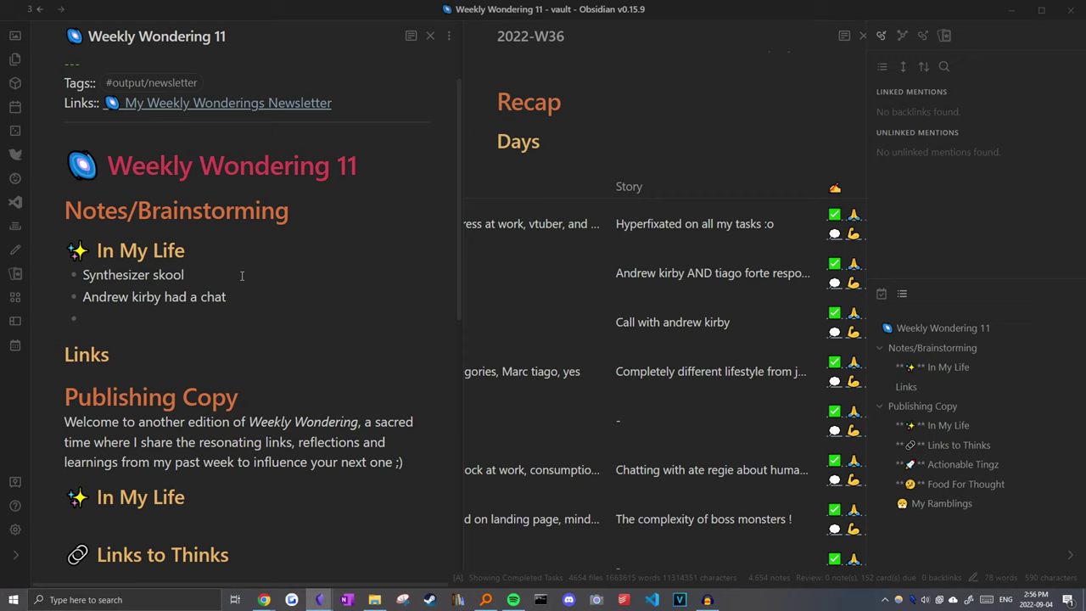
pyautogui.write('Agreed to make a video wit')
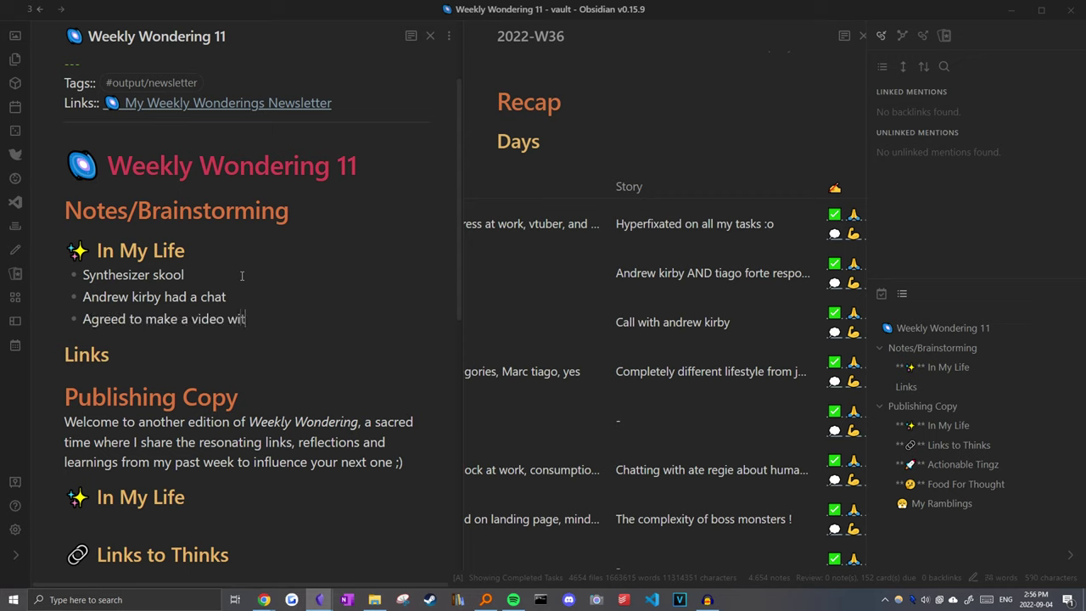
pyautogui.press('BackSpace')
pyautogui.press('BackSpace')
pyautogui.press('BackSpace')
pyautogui.write('for Tiago Forte')
pyautogui.press('Return')
pyautogui.moveTo(836, 318)
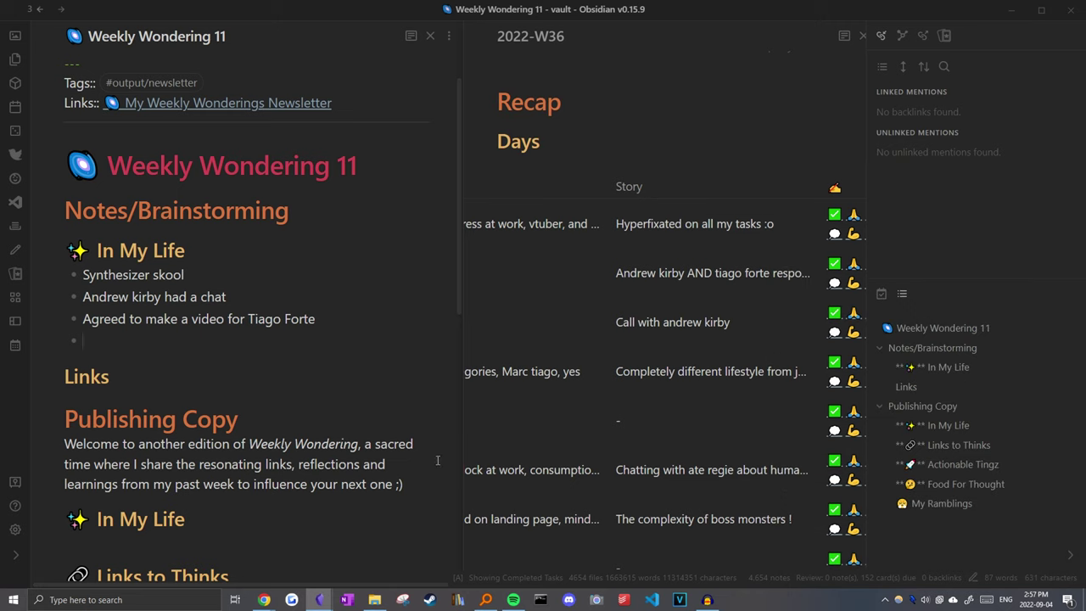
pyautogui.write('FN coding')
# Step: From 2022-W36, open the 2022-08-30 daily note and copy a link to its video Content Log entry
pyautogui.click(543, 141)
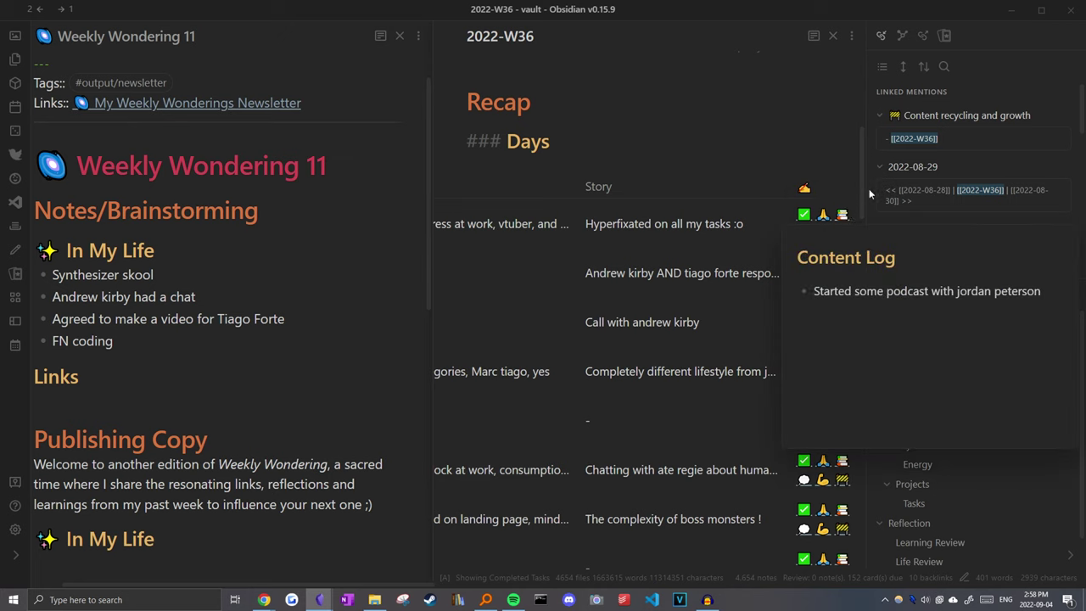
pyautogui.moveTo(843, 267)
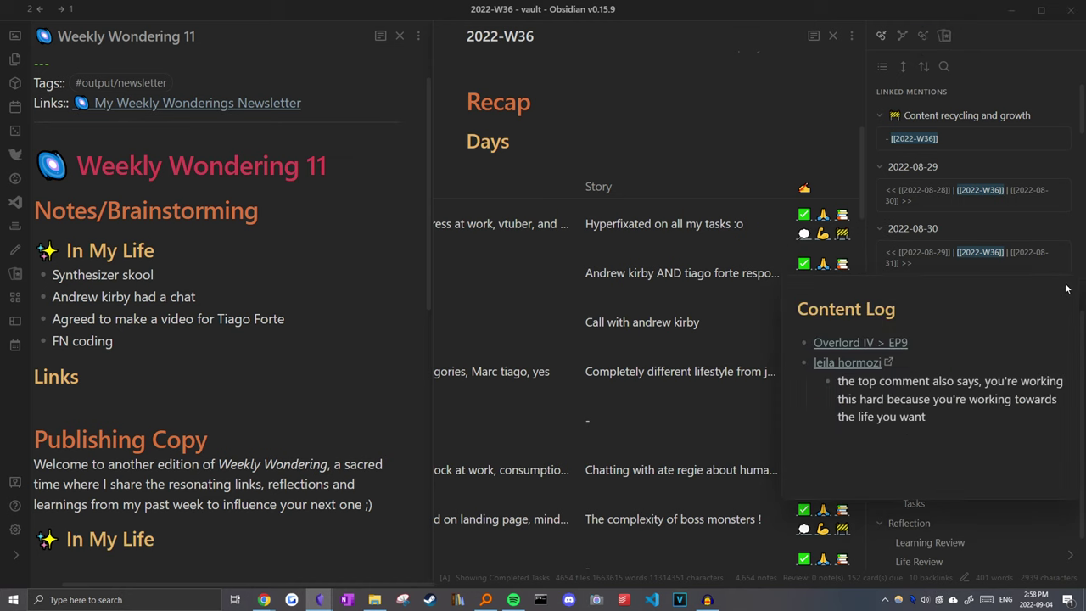
pyautogui.click(841, 265)
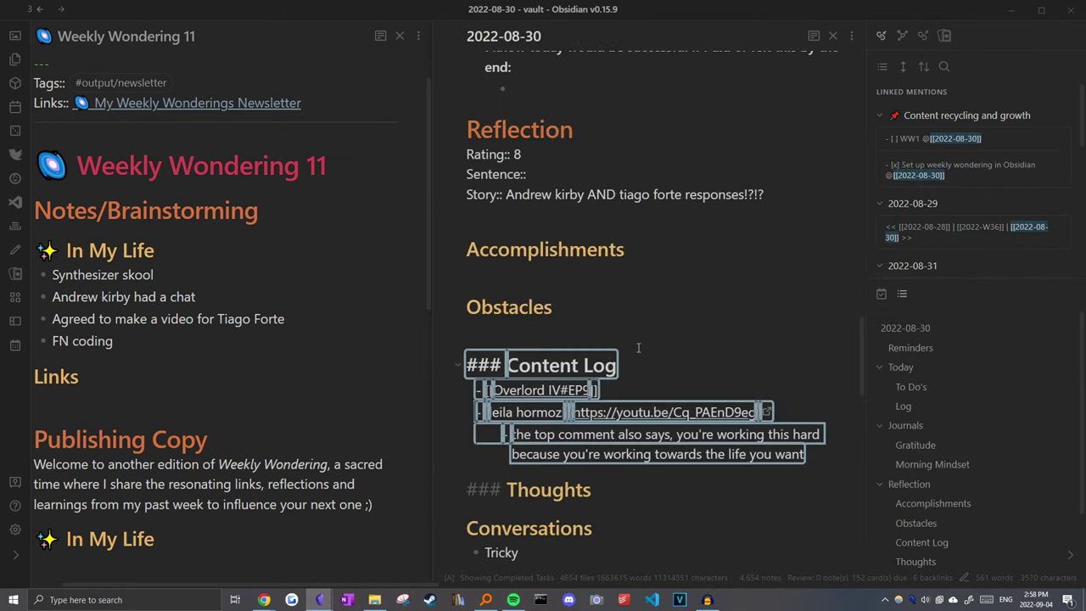
pyautogui.click(512, 415)
pyautogui.rightClick(512, 420)
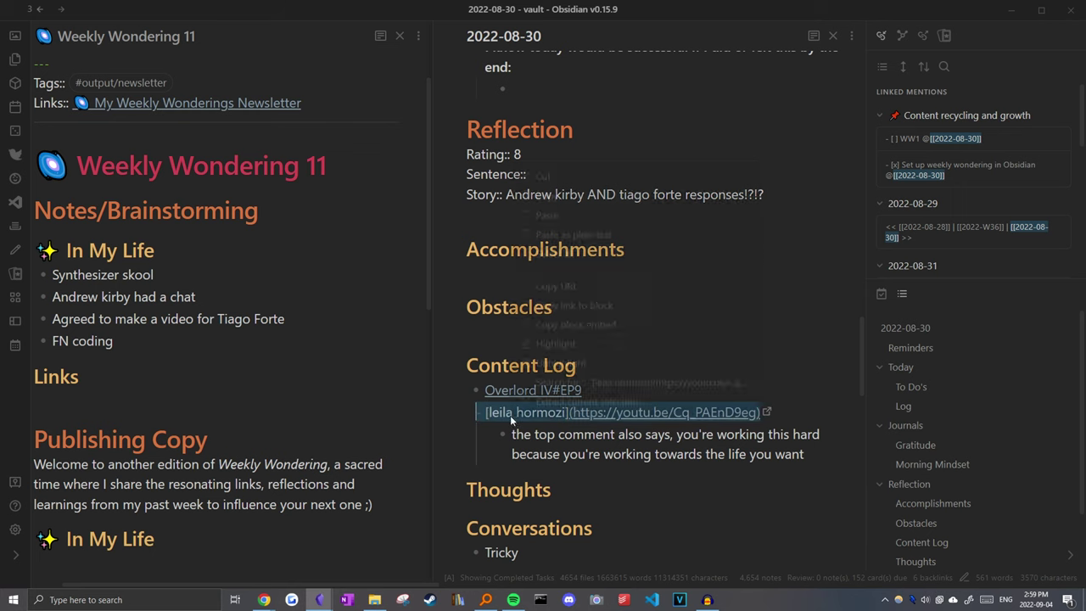
pyautogui.click(560, 305)
# Step: Add the Content Log link lines under the newsletter's Links section and start a new line after them
pyautogui.click(88, 407)
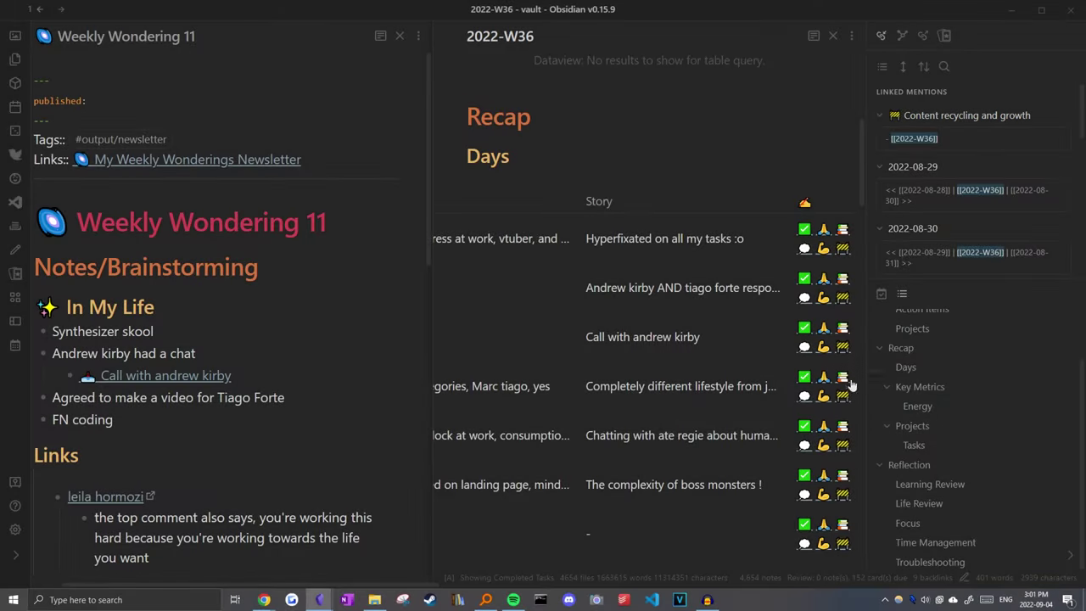
pyautogui.moveTo(848, 384)
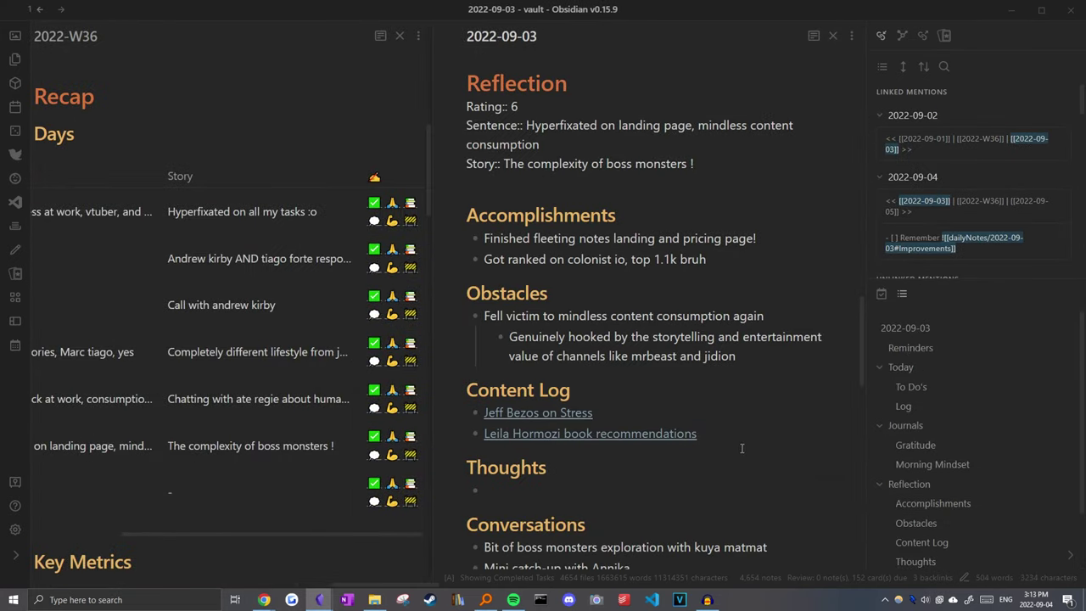
pyautogui.click(658, 434)
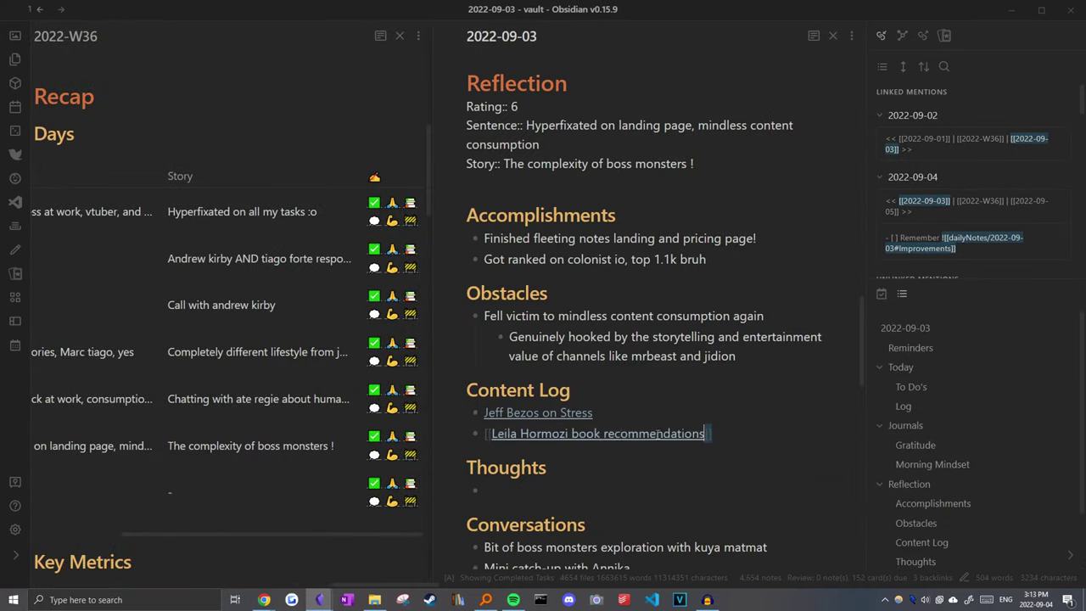
pyautogui.hotkey('ctrl', 'a')
pyautogui.click(624, 356)
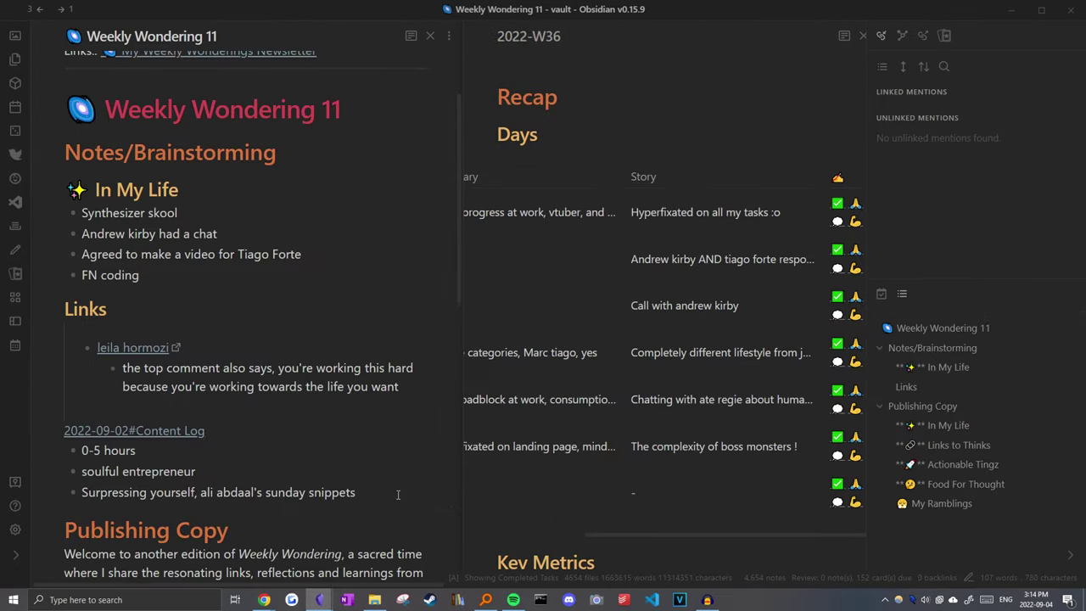
pyautogui.click(397, 495)
pyautogui.press('Return')
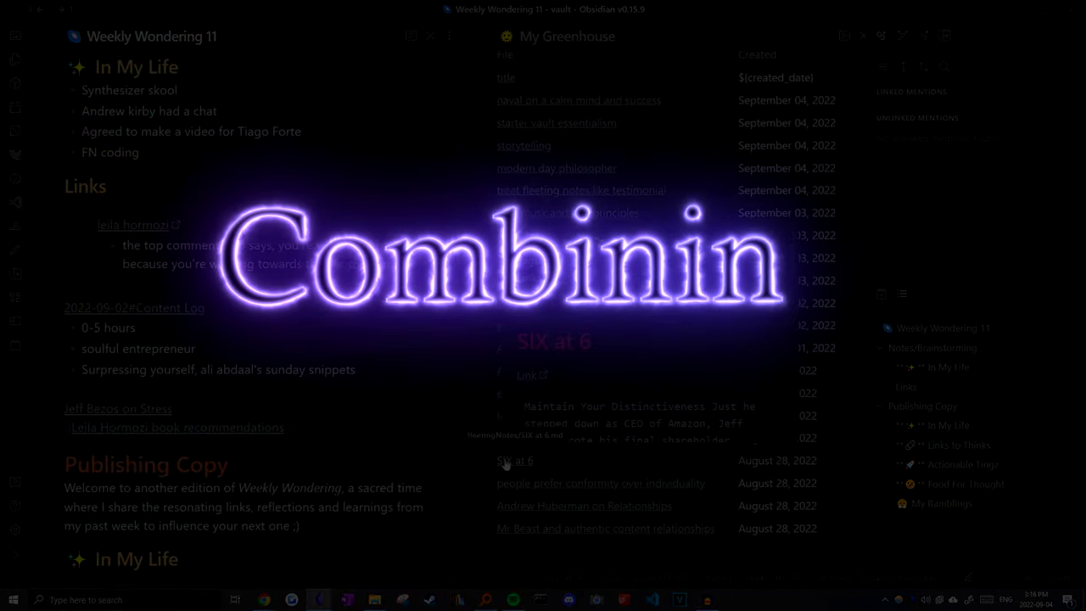
# Step: Open the SIX at 6 seedling note from My Greenhouse and review it below its source link
pyautogui.click(509, 460)
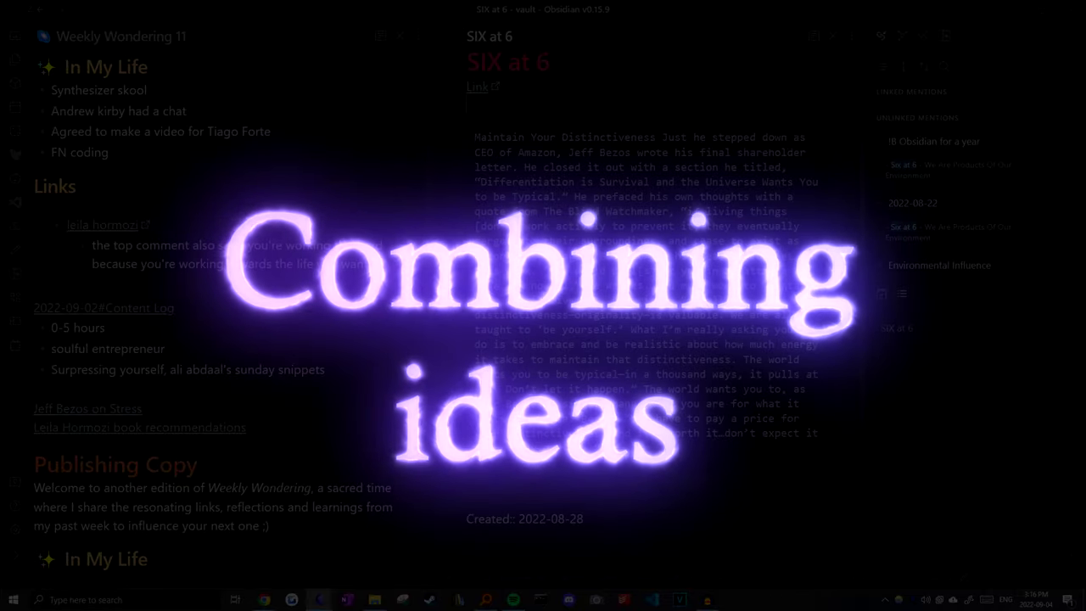
pyautogui.scroll(2, 538, 153)
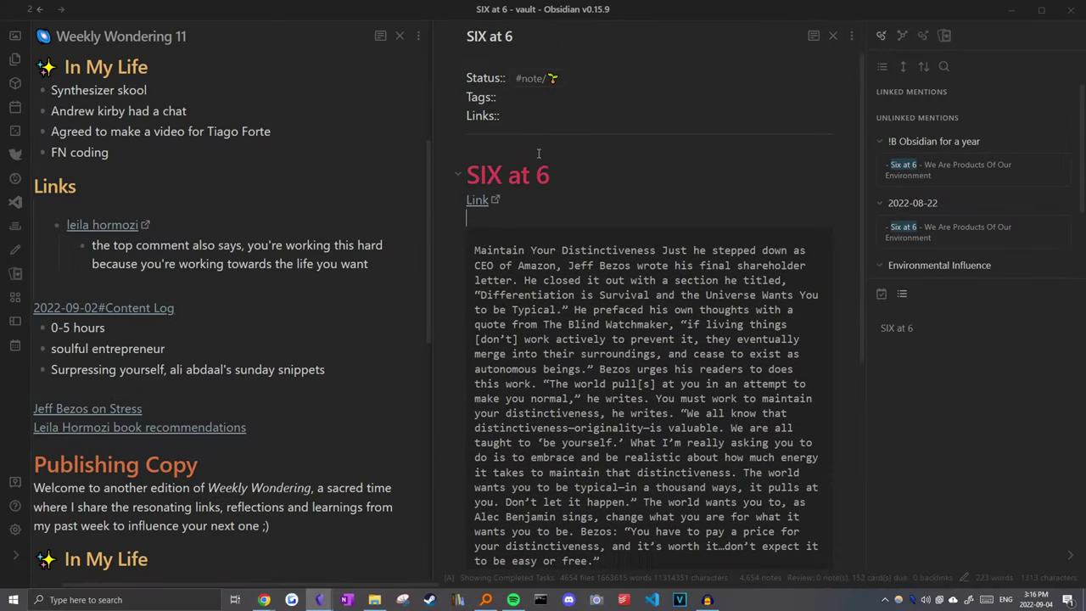
pyautogui.click(509, 37)
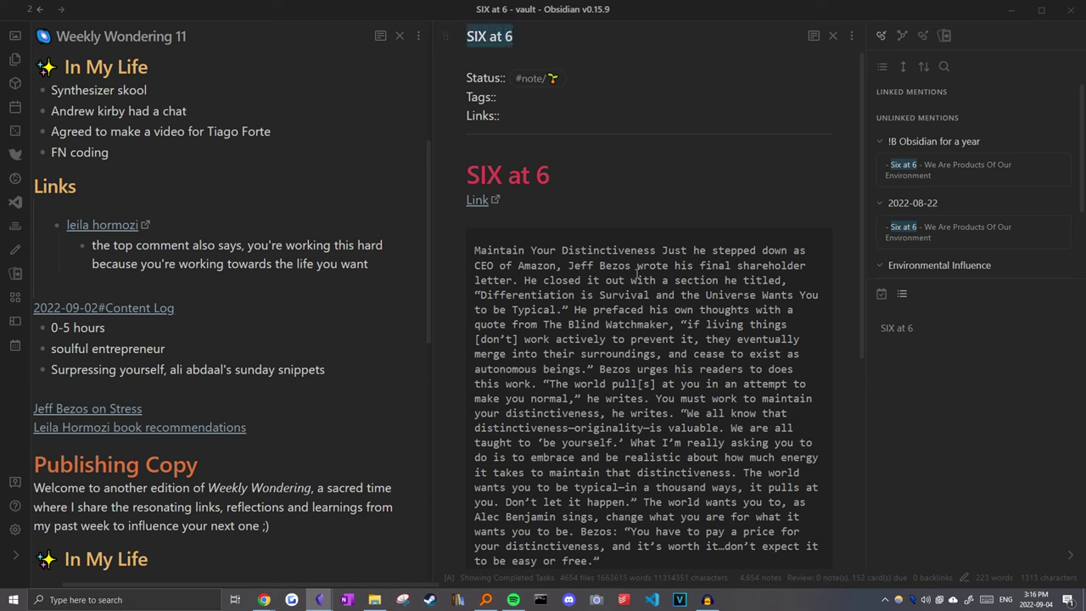
pyautogui.click(506, 265)
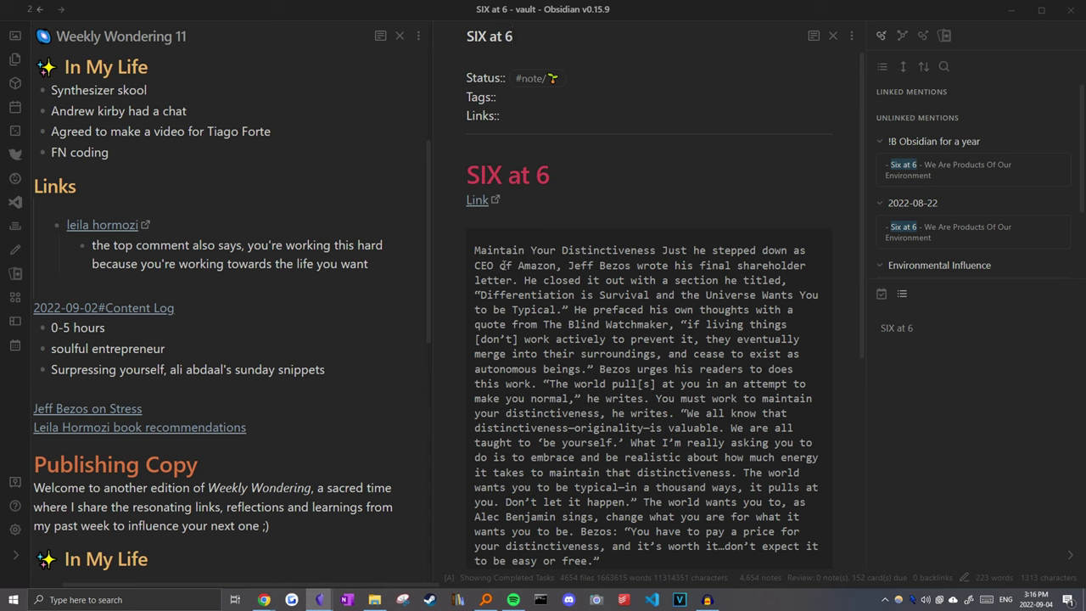
# Step: Navigate back through note history to the 2022-09-04 daily note
pyautogui.hotkey('ctrl', 'alt', 'Left')
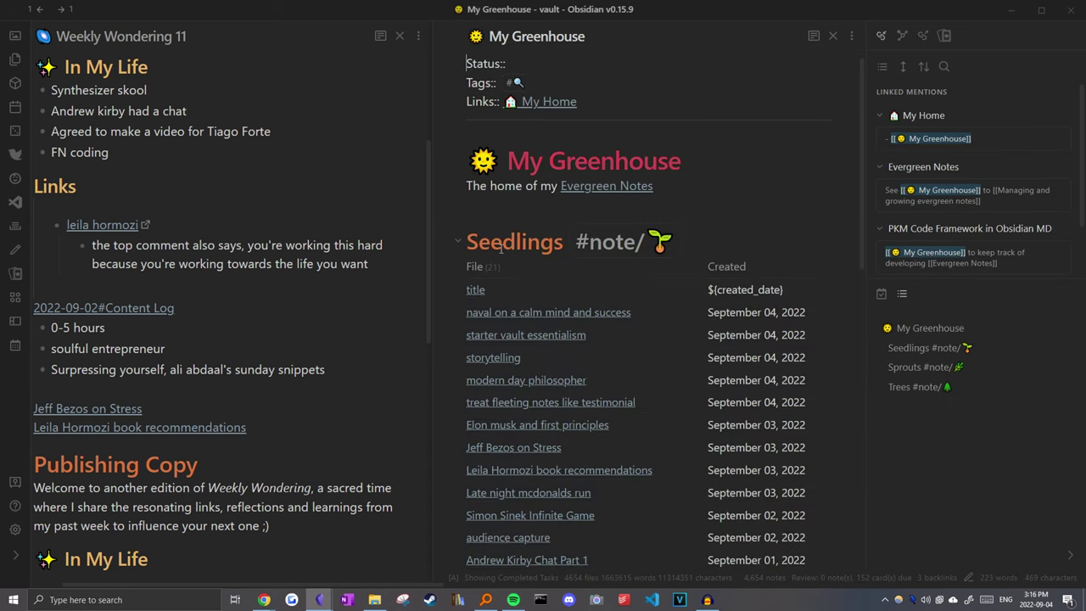
pyautogui.scroll(-3, 483, 509)
pyautogui.moveTo(483, 531)
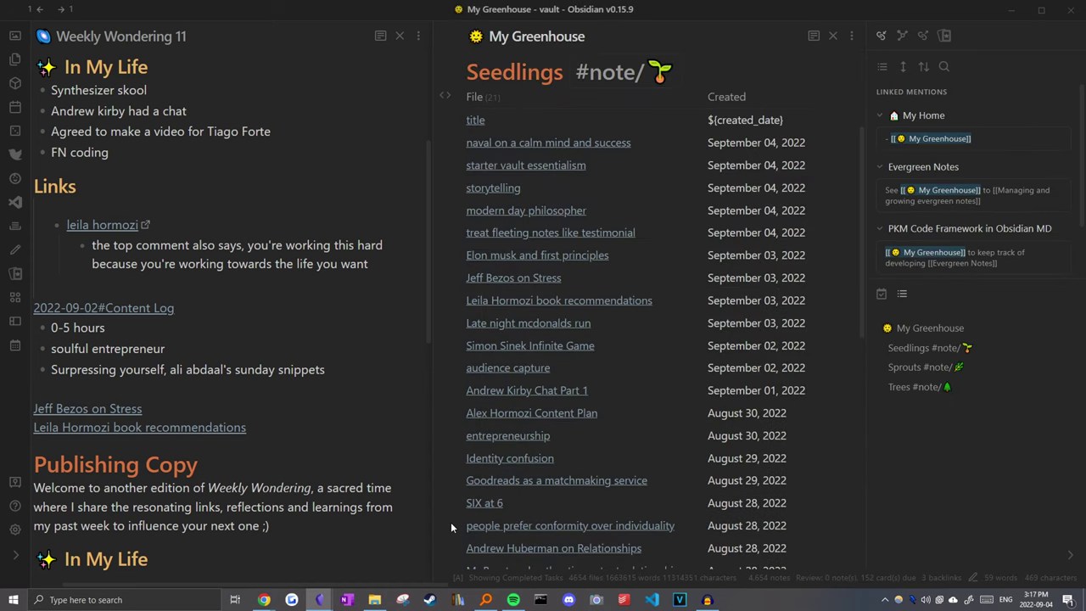
pyautogui.moveTo(480, 459)
pyautogui.hotkey('ctrl', 'alt', 'Left')
pyautogui.hotkey('ctrl', 'alt', 'Left')
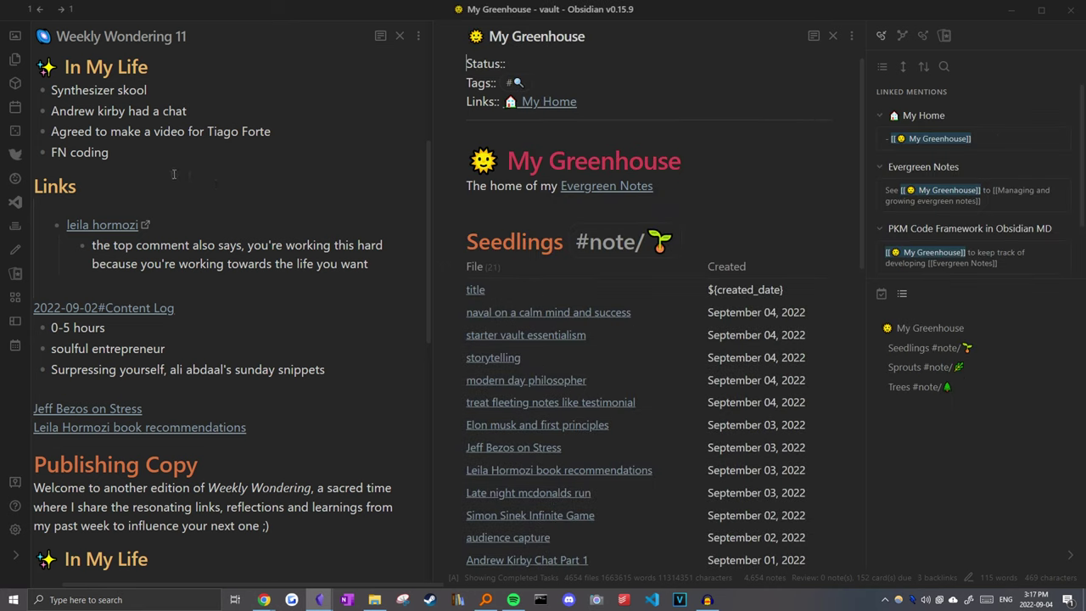
pyautogui.hotkey('ctrl', 'alt', 'Left')
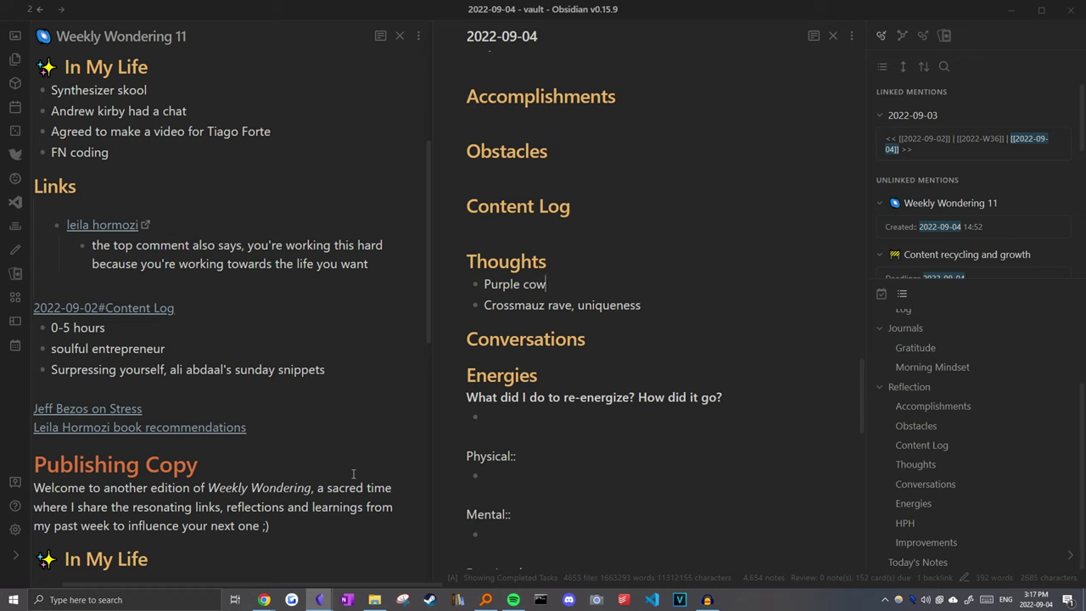
# Step: In the Thoughts bullets, select the streamer's name from the second thought and switch to Chrome
pyautogui.click(586, 263)
pyautogui.click(597, 285)
pyautogui.moveTo(485, 306); pyautogui.dragTo(545, 307)
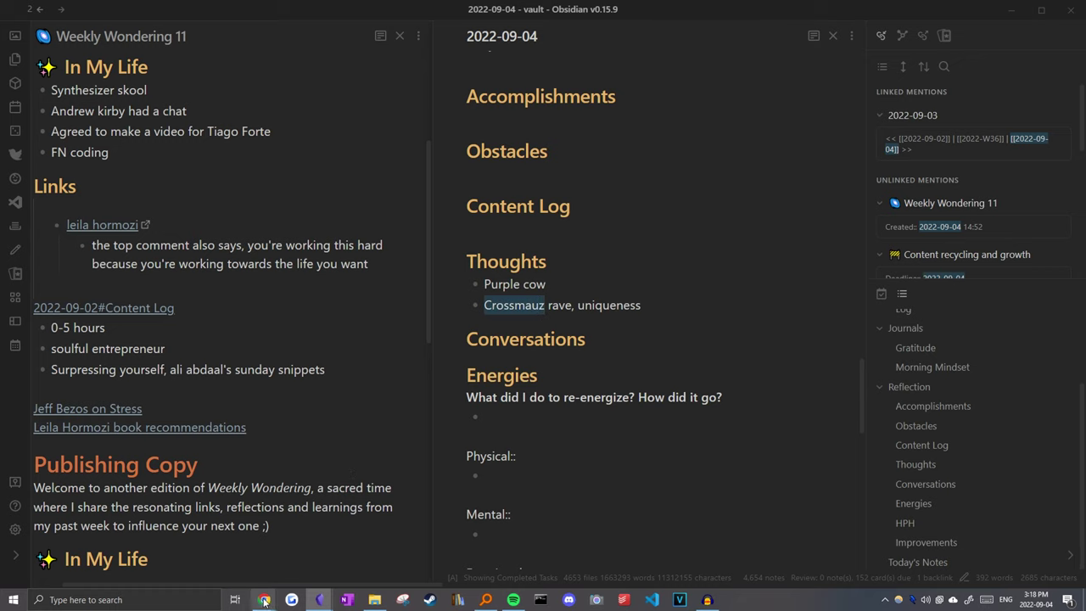
pyautogui.moveTo(261, 602)
pyautogui.click(424, 548)
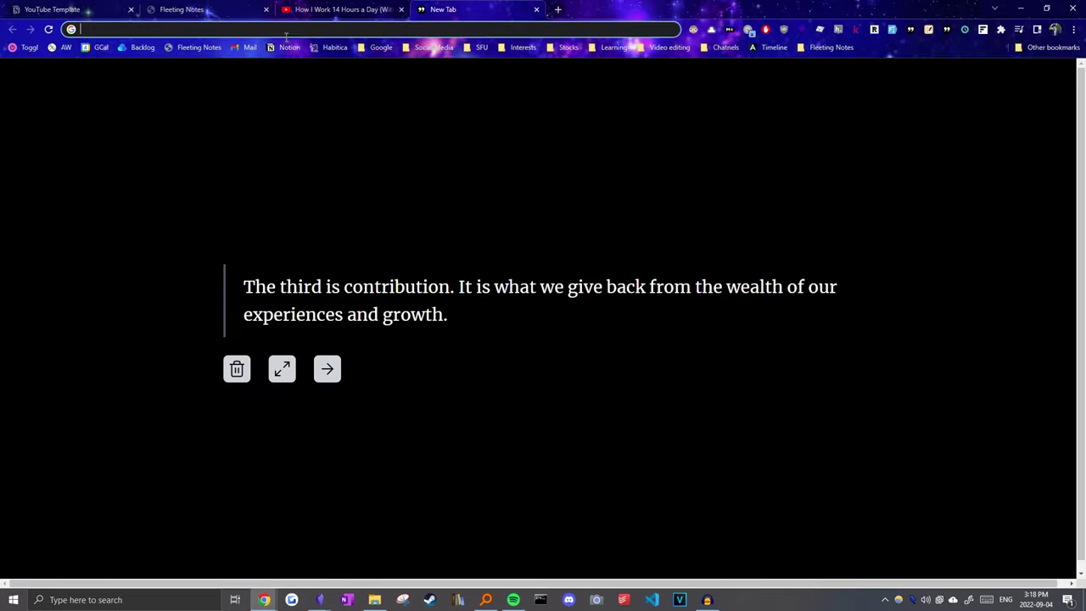
# Step: Search the web for the pasted streamer name and open his Twitch channel
pyautogui.hotkey('ctrl', 'v')
pyautogui.press('Return')
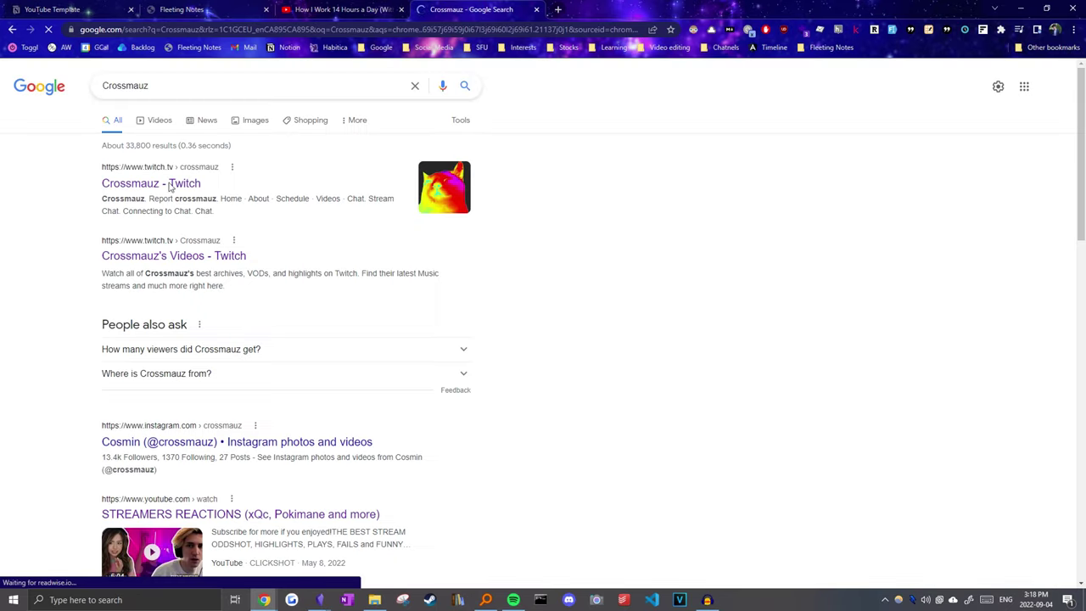
pyautogui.click(136, 182)
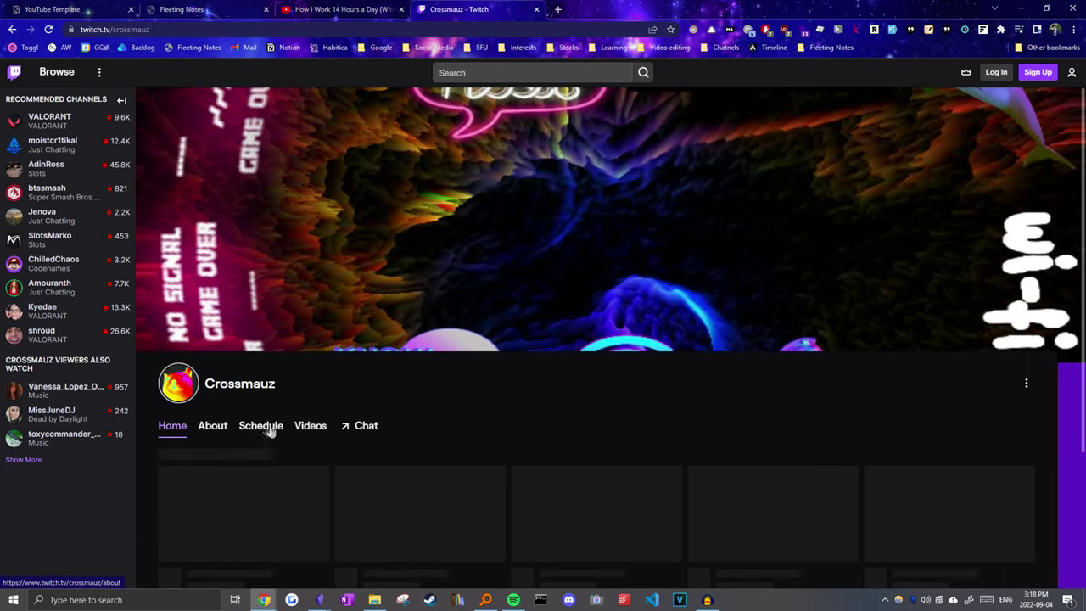
# Step: Play and pause his most popular clip, then minimize Chrome back to the Obsidian daily note
pyautogui.scroll(-3, 322, 399)
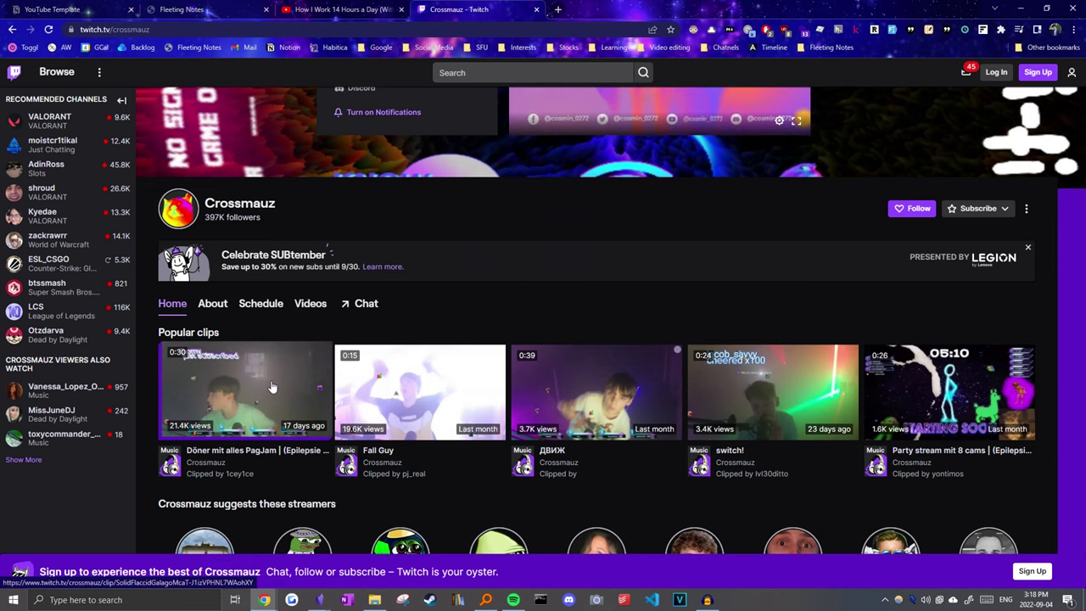
pyautogui.click(272, 398)
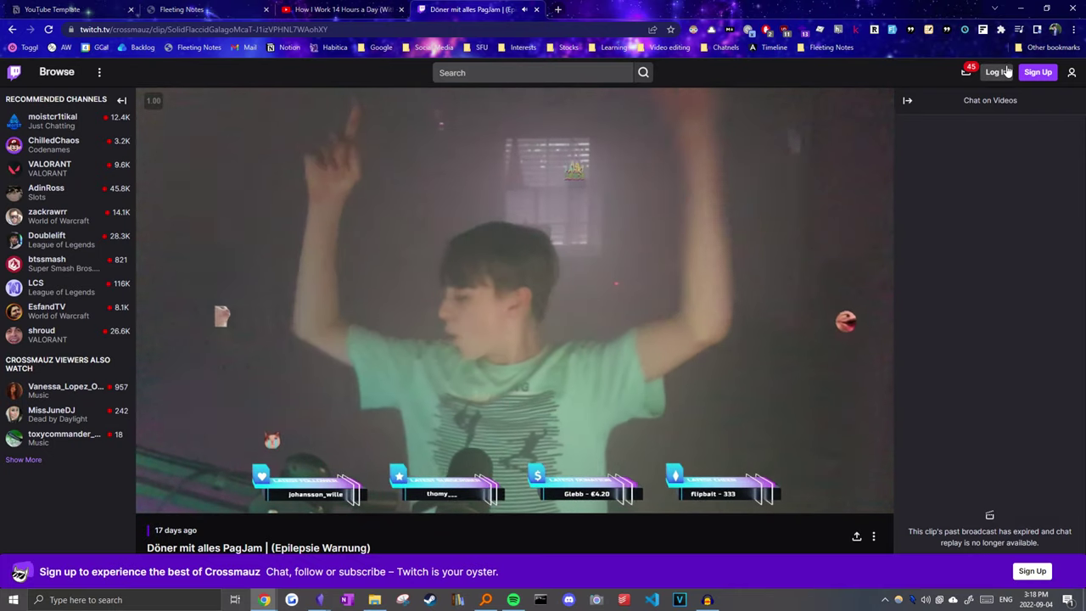
pyautogui.press('space')
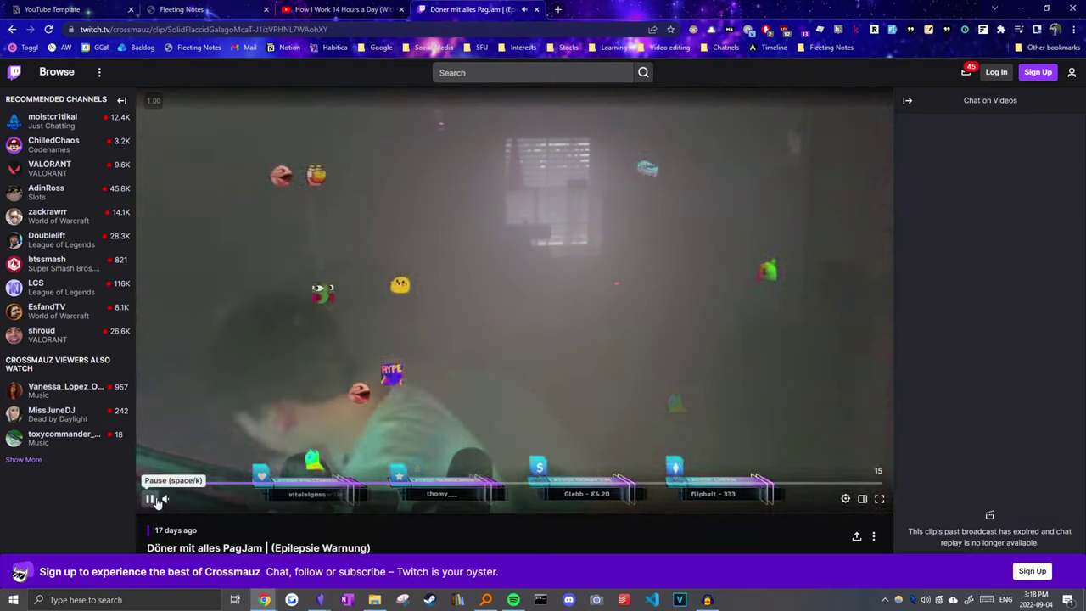
pyautogui.click(1020, 8)
pyautogui.click(603, 374)
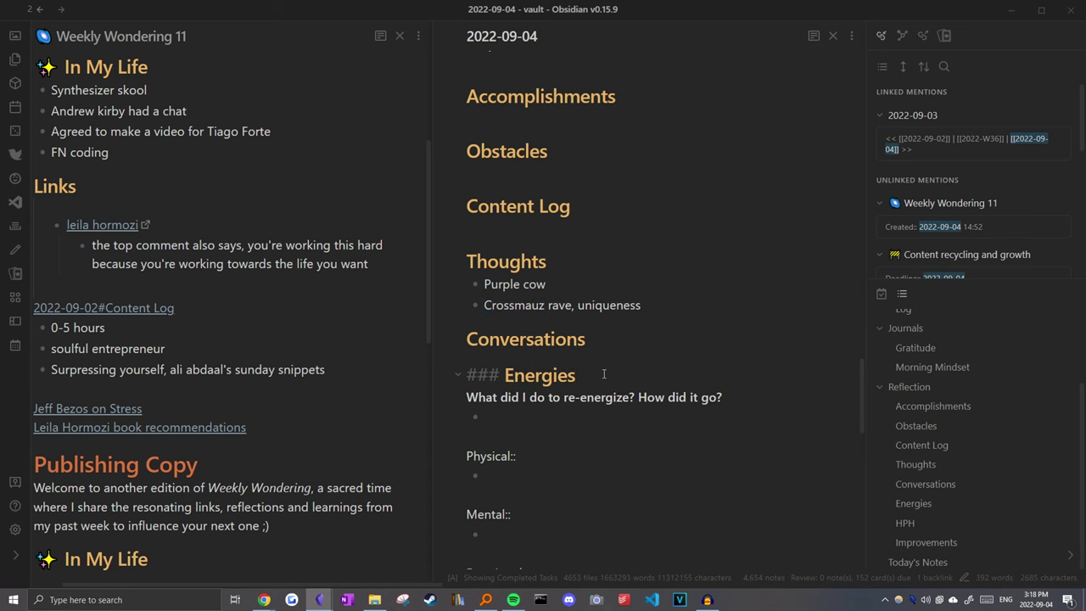
# Step: Add a ### Uniqueness heading with its two linked notes plus the Purple cow and Crossmauz rave bullets
pyautogui.click(332, 431)
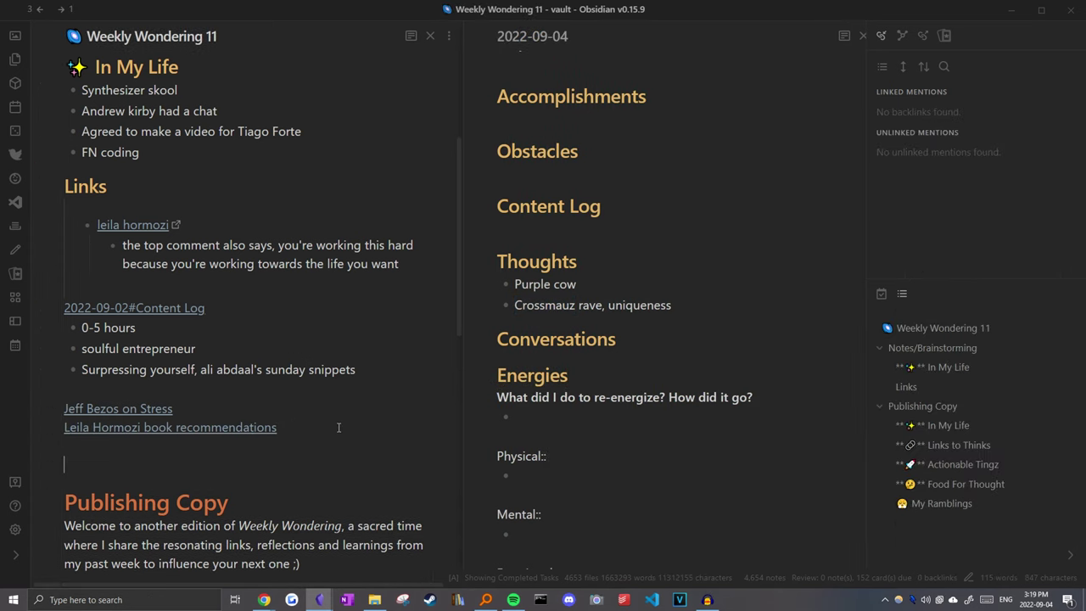
pyautogui.write('###')
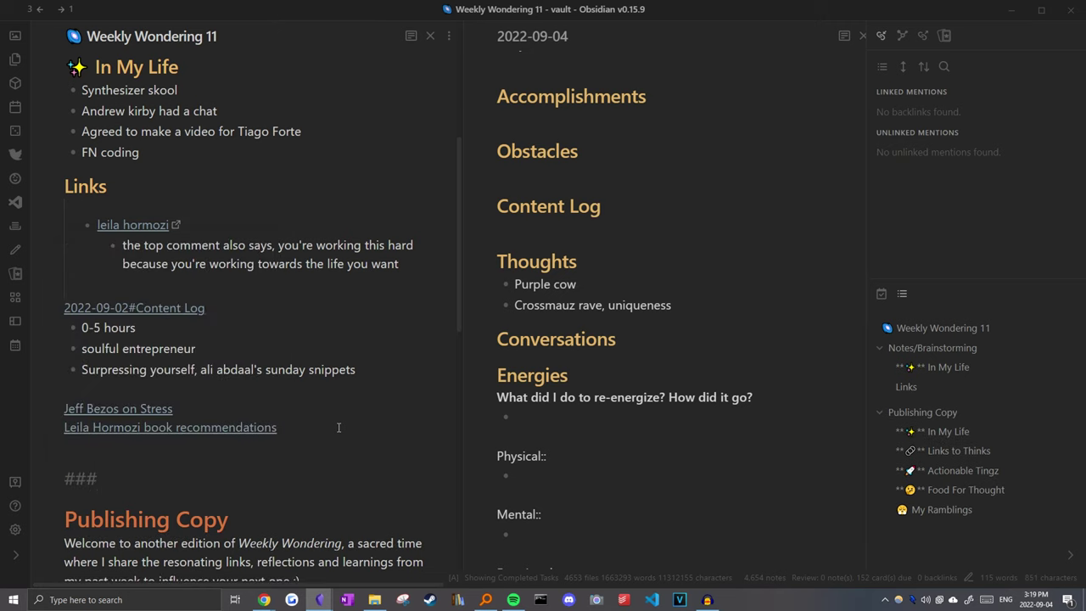
pyautogui.write('Uniqueness SIX at 6 people prefer conformity over individuality')
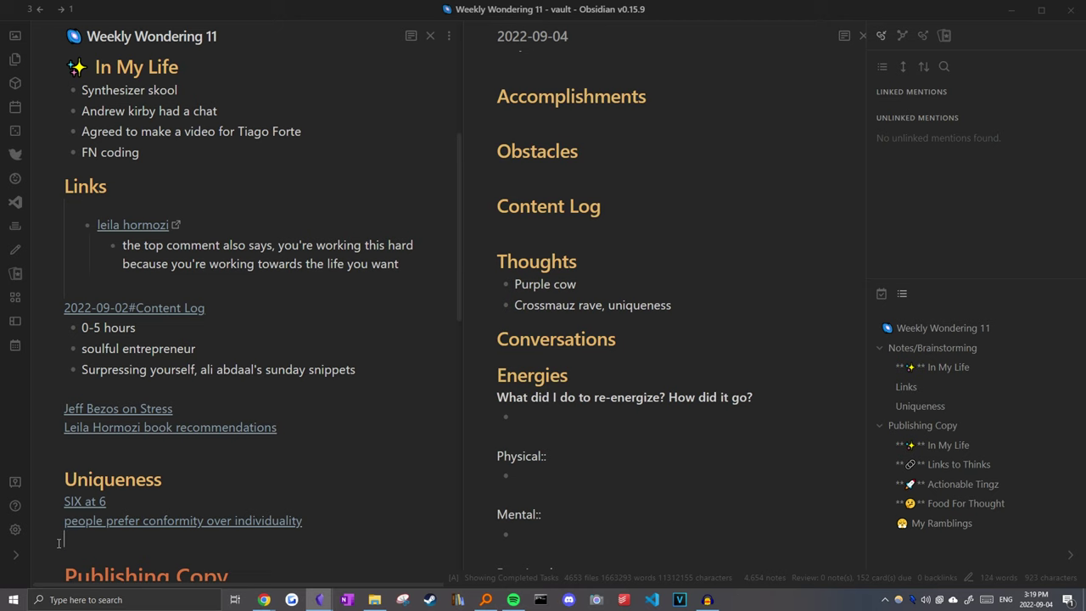
pyautogui.write('Purple cow Crossmauz rave, uniqueness')
pyautogui.click(105, 476)
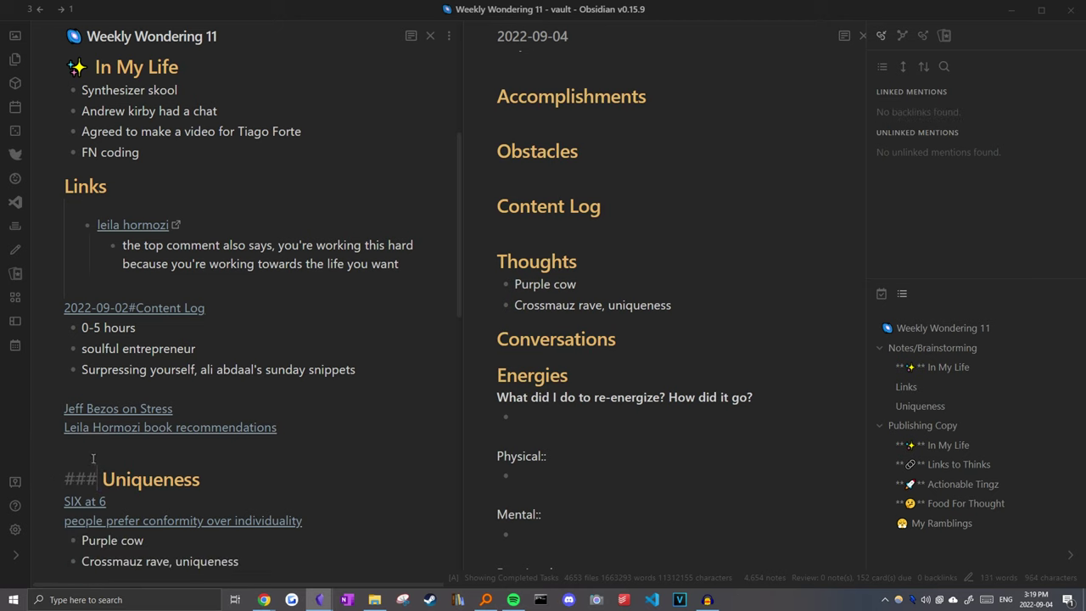
pyautogui.click(101, 462)
# Step: Compare against the Actionable Tingz heading format and return to the empty line above Uniqueness
pyautogui.scroll(-6, 100, 462)
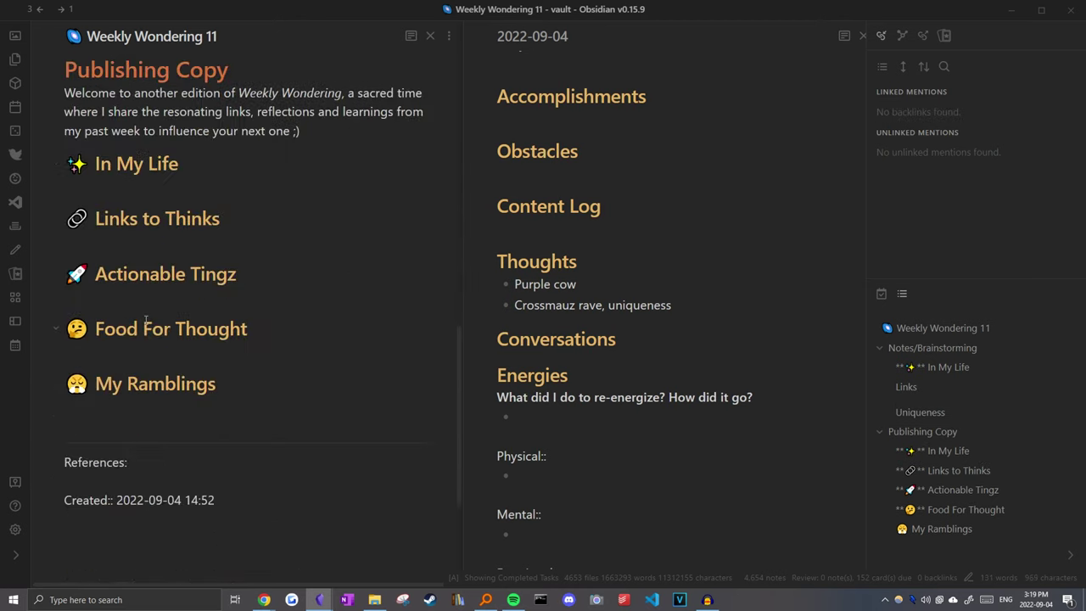
pyautogui.click(176, 328)
pyautogui.tripleClick(287, 273)
pyautogui.scroll(5, 139, 323)
pyautogui.click(138, 323)
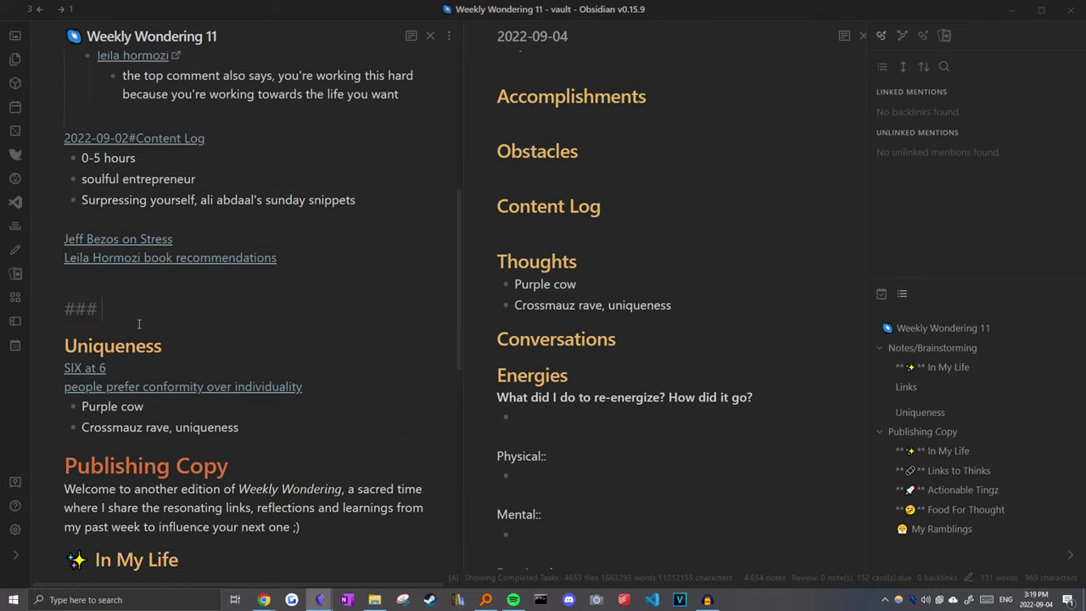
pyautogui.scroll(3, 594, 309)
pyautogui.click(631, 311)
# Step: Show My Greenhouse in the right pane and start a new bullet below Late night mcdonalds run
pyautogui.hotkey('alt', 'Left')
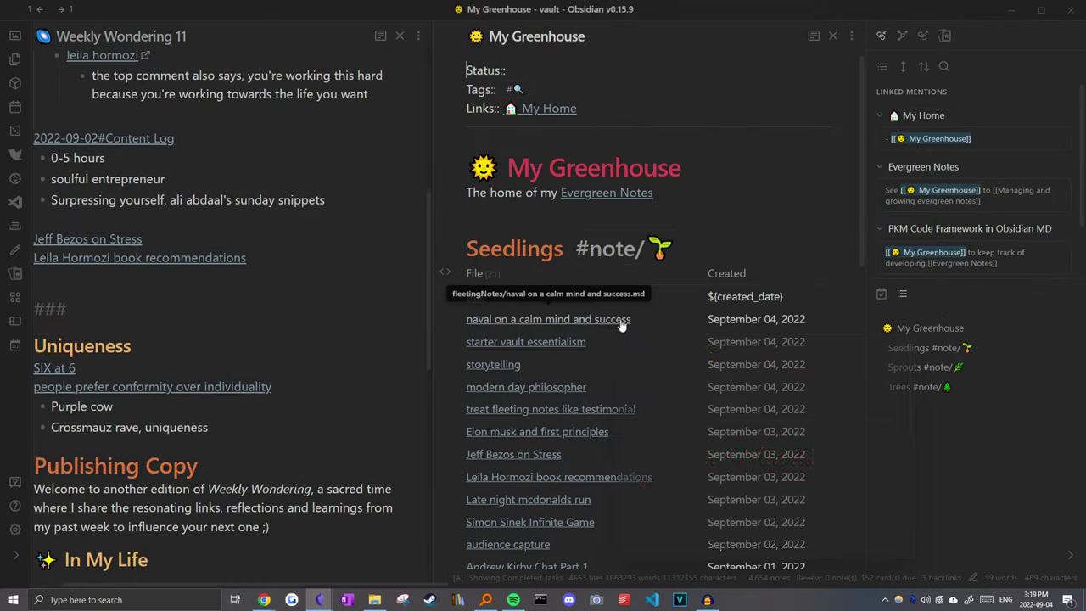
pyautogui.scroll(-3, 627, 318)
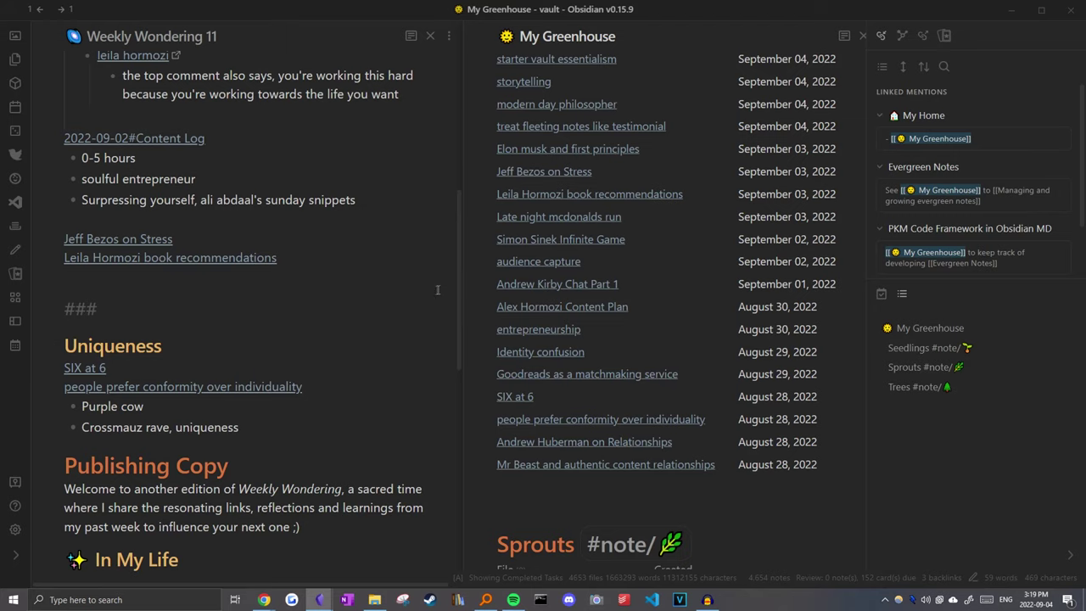
pyautogui.click(171, 325)
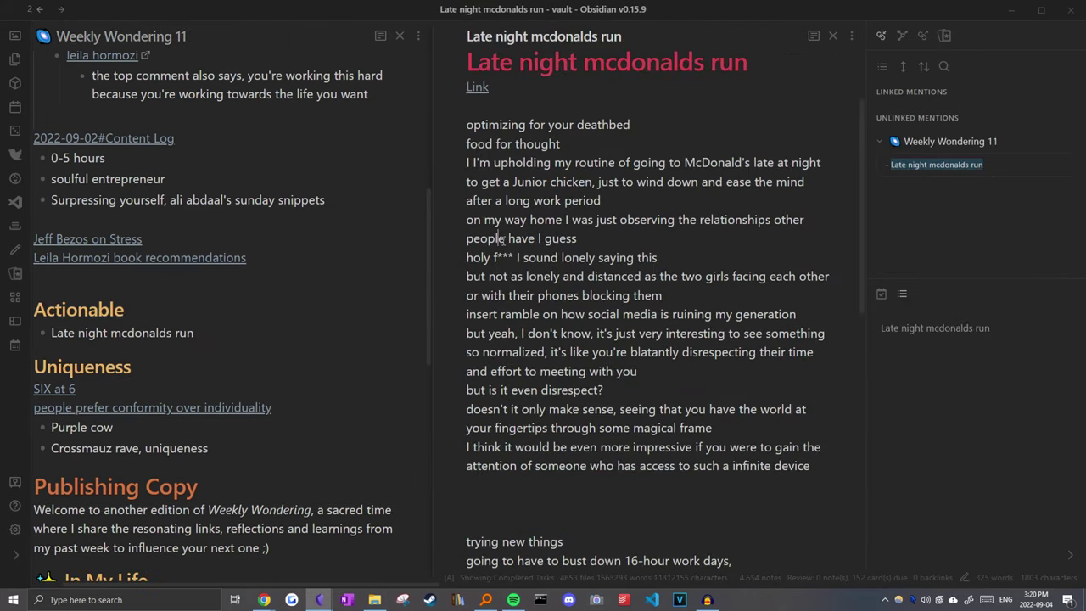
pyautogui.scroll(-4, 528, 242)
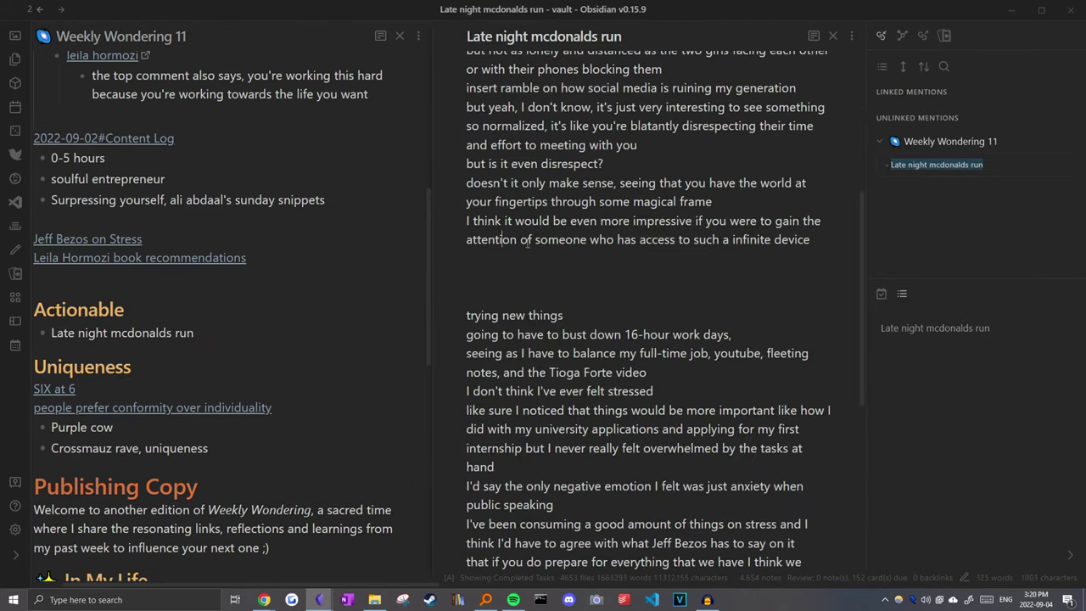
pyautogui.scroll(-5, 528, 242)
pyautogui.click(151, 356)
pyautogui.press('Return')
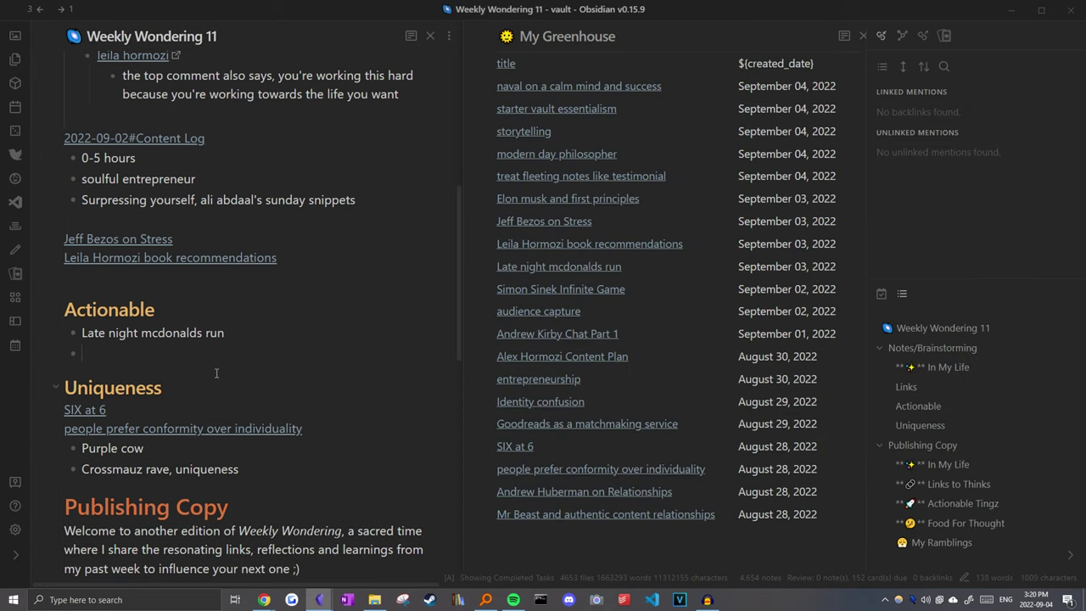
pyautogui.scroll(3, 217, 373)
pyautogui.scroll(-4, 110, 304)
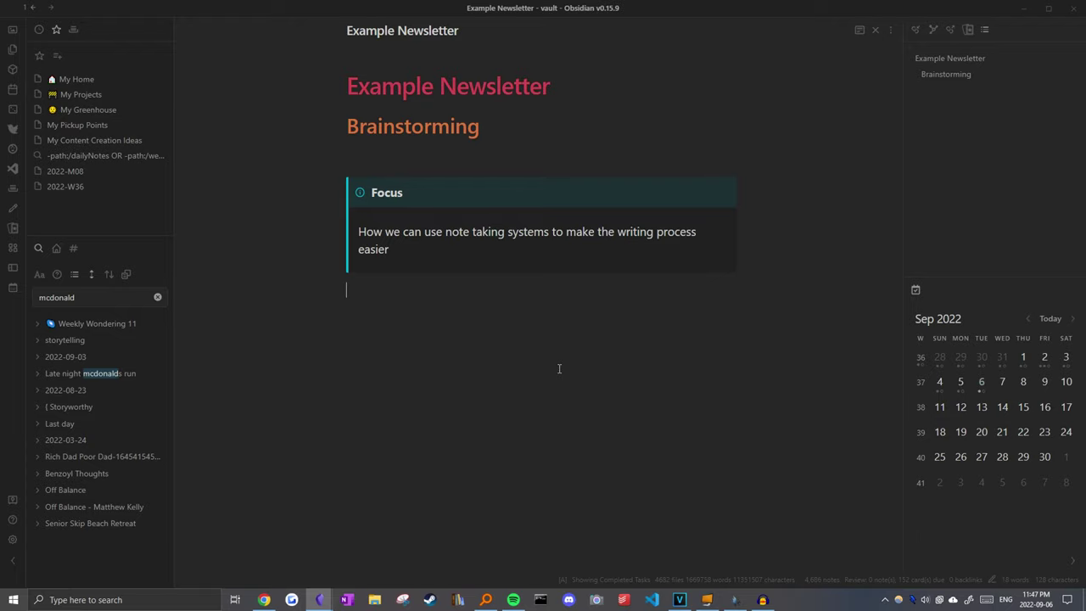
# Step: Split the editor and reach How To Take Smart Notes via Writing MOC and Note Storage Systems
pyautogui.hotkey('ctrl', '\\')
pyautogui.hotkey('ctrl', 'o')
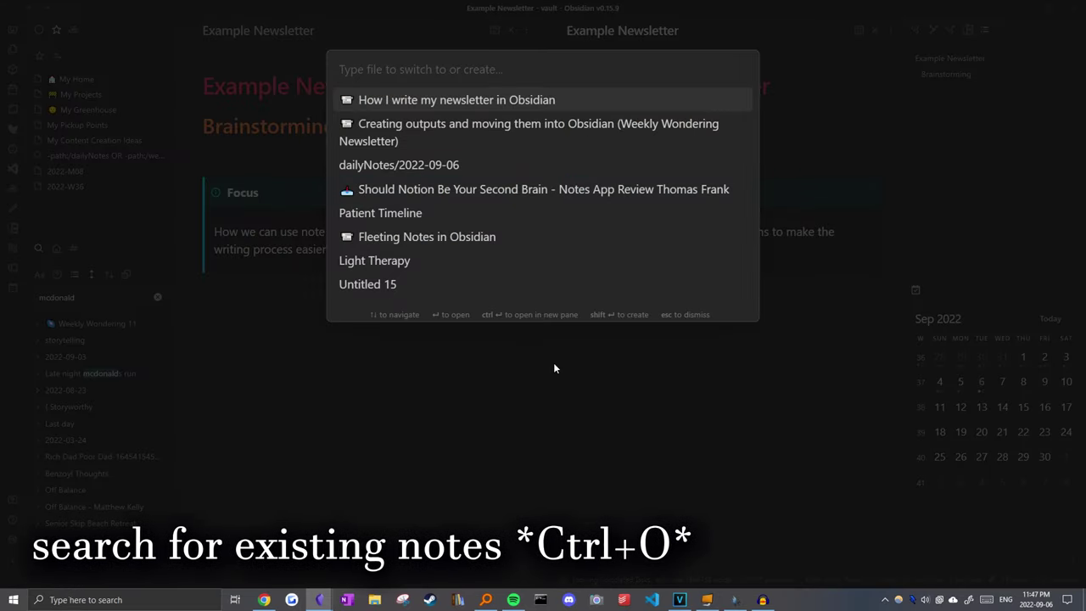
pyautogui.write('writi')
pyautogui.press('Return')
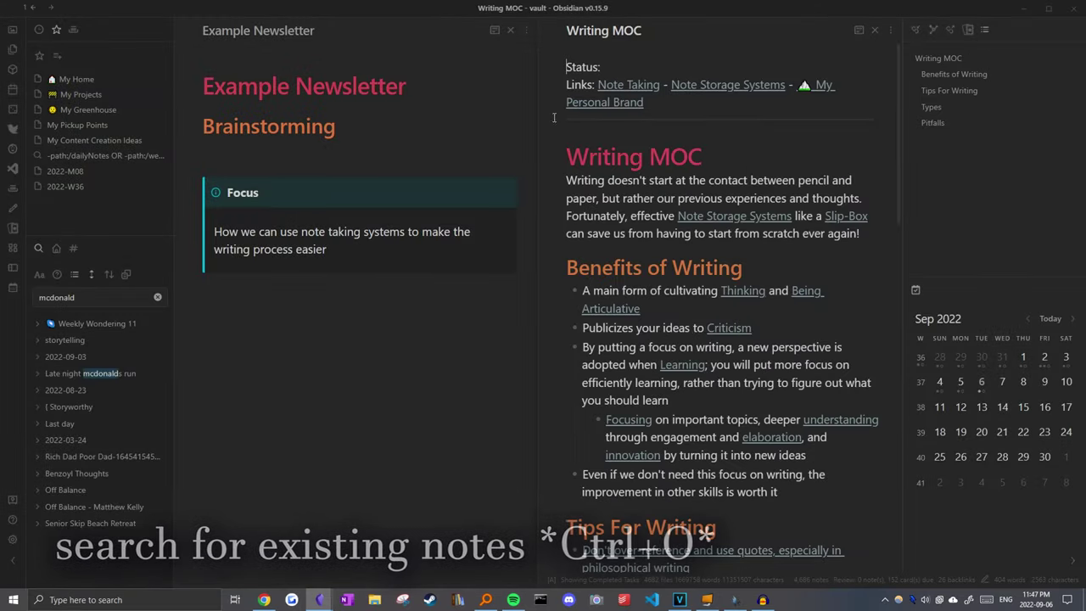
pyautogui.click(733, 86)
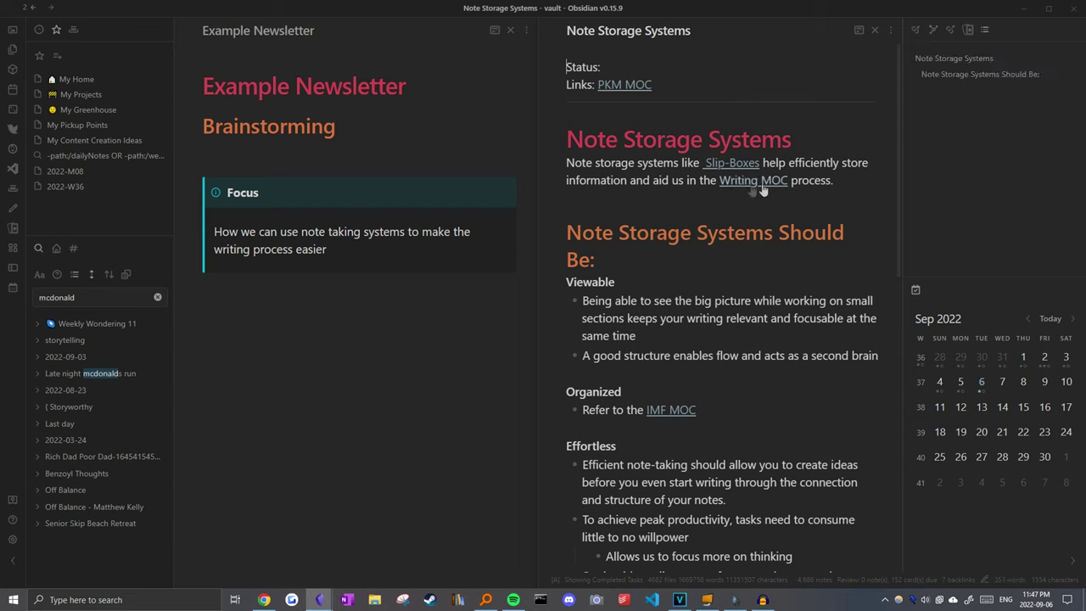
pyautogui.scroll(-10, 728, 408)
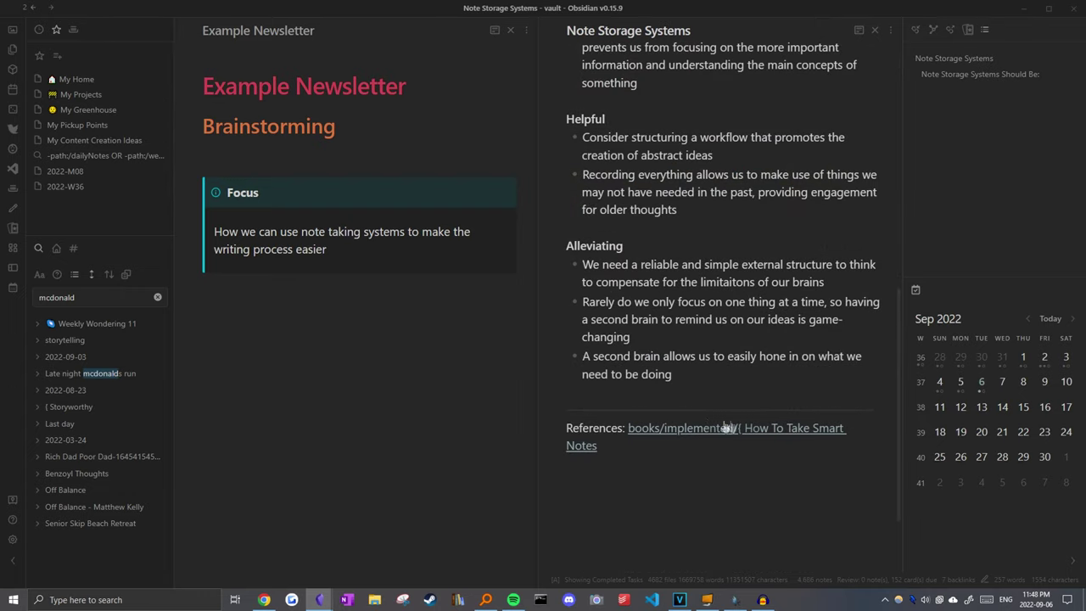
pyautogui.click(728, 427)
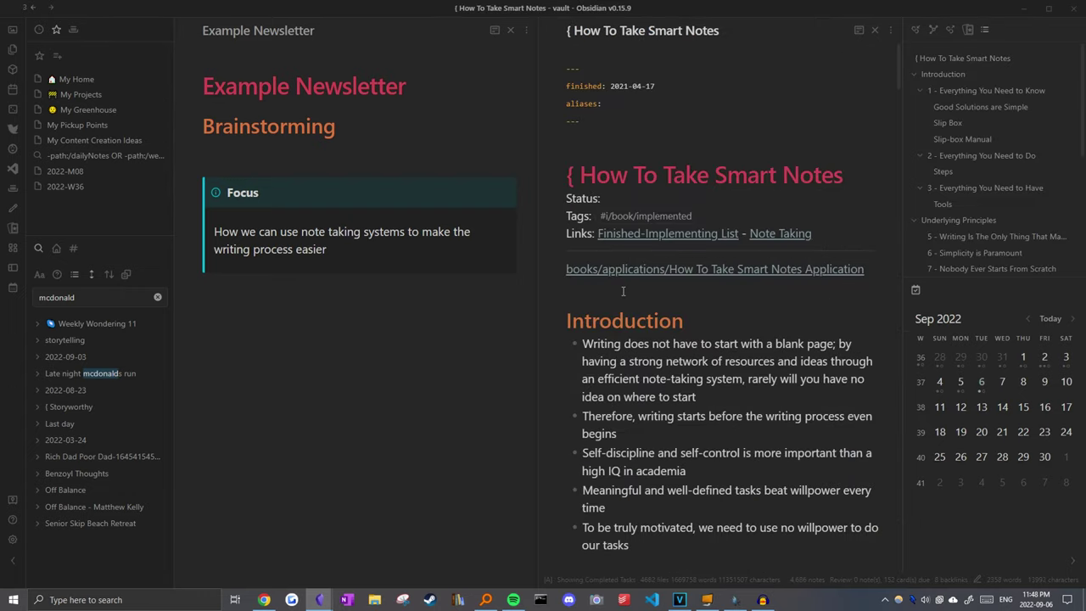
# Step: Scroll through the How To Take Smart Notes book note to read it
pyautogui.scroll(-2, 622, 291)
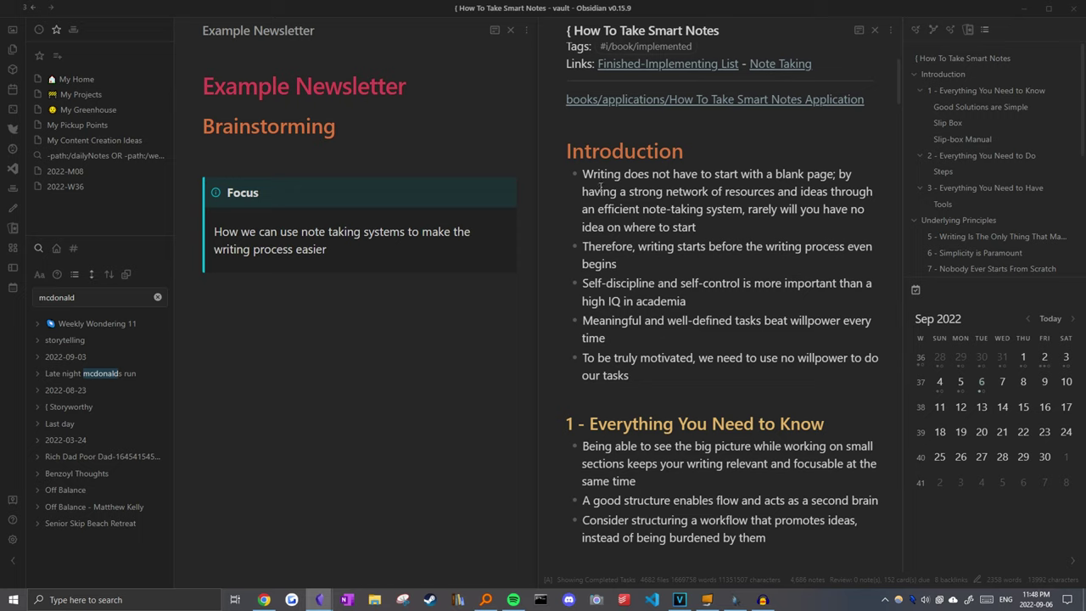
pyautogui.scroll(-5, 593, 185)
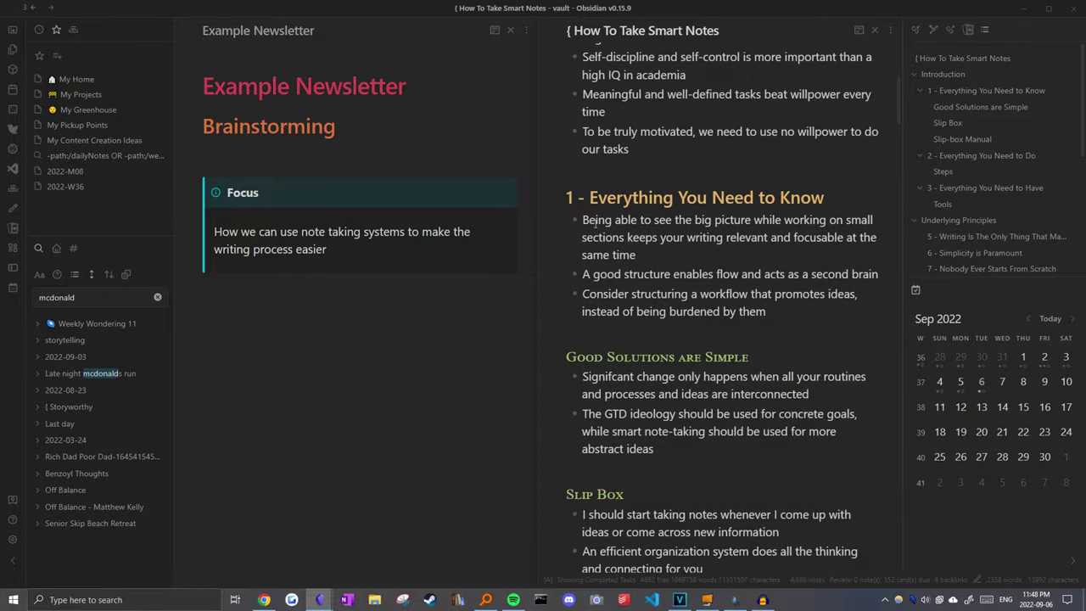
pyautogui.scroll(1, 595, 219)
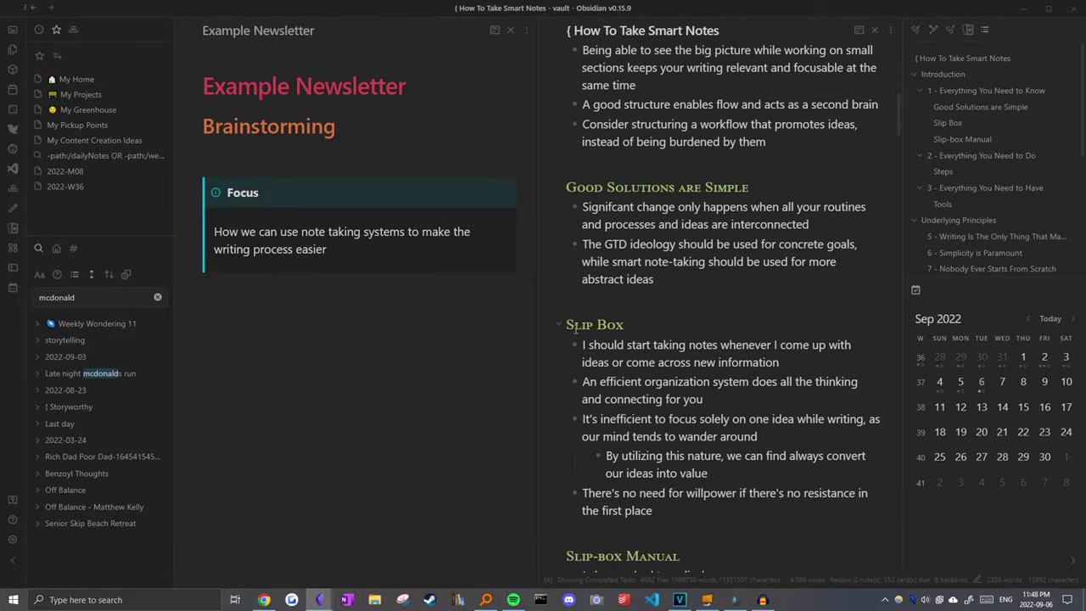
pyautogui.scroll(-12, 670, 327)
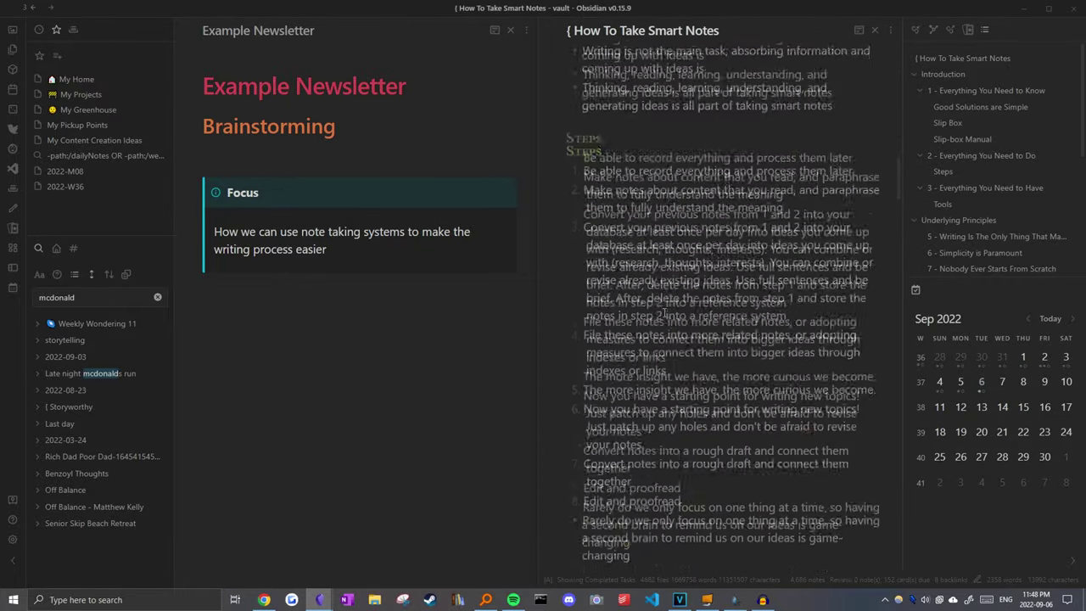
pyautogui.scroll(-12, 665, 304)
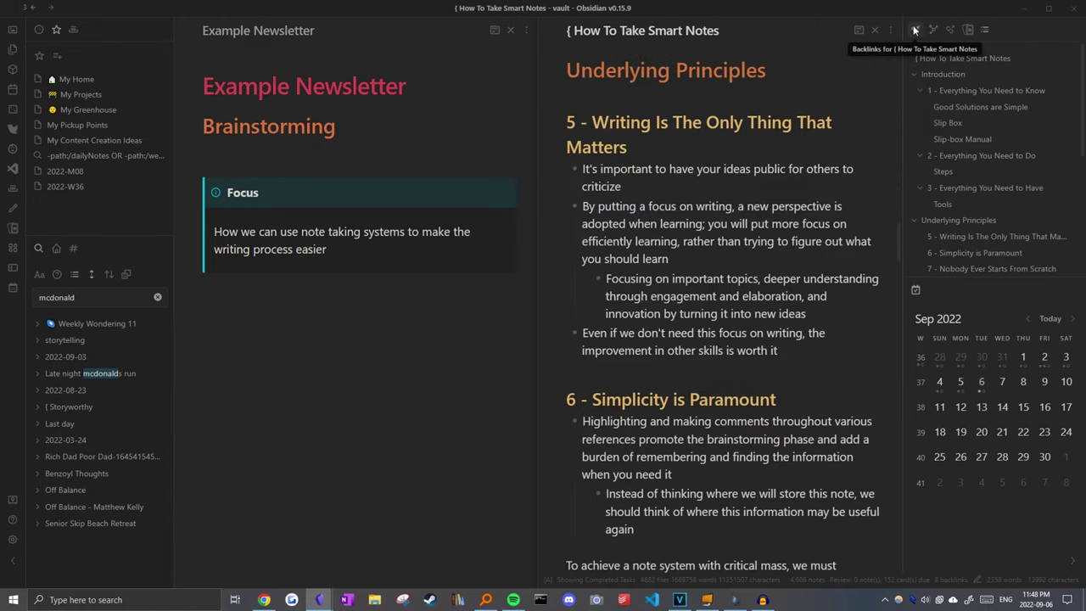
# Step: Show the note's backlinks and open Slip-Box from the linked mentions
pyautogui.click(916, 29)
pyautogui.scroll(-1, 958, 170)
pyautogui.scroll(1, 946, 135)
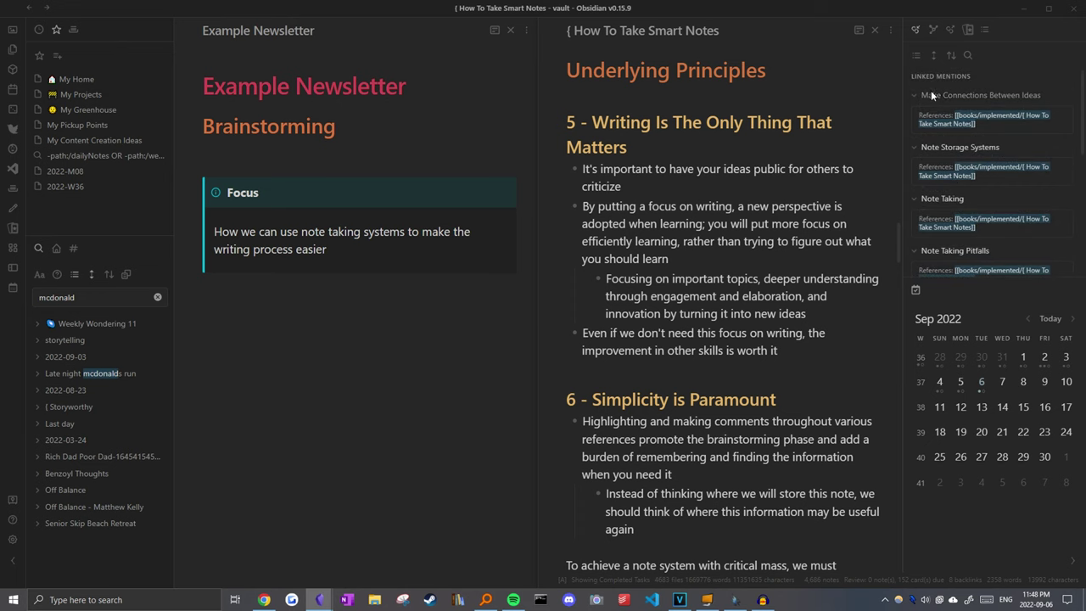
pyautogui.scroll(-5, 956, 143)
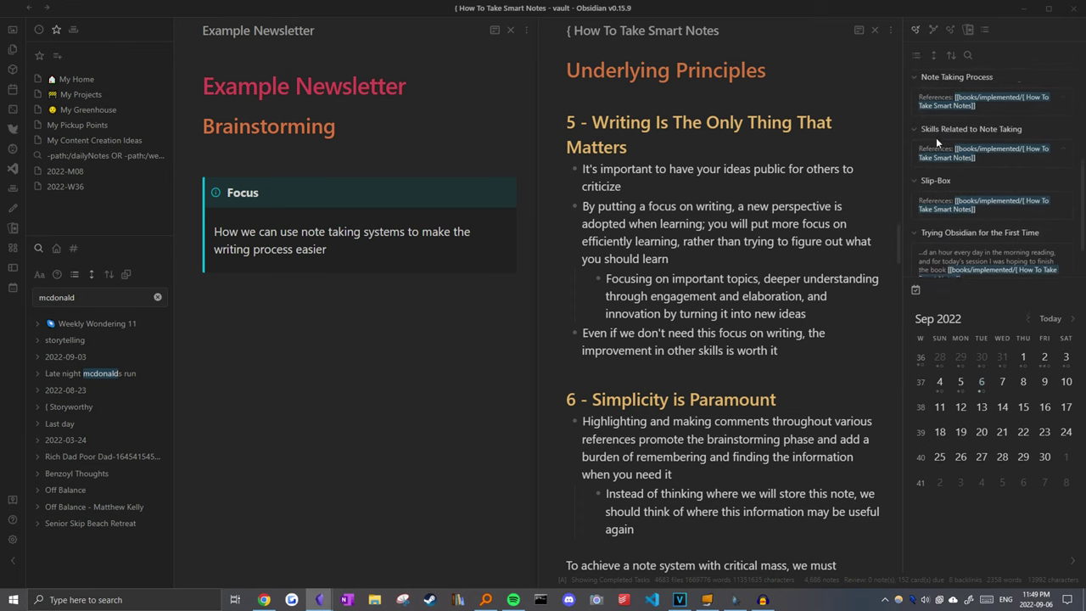
pyautogui.click(957, 144)
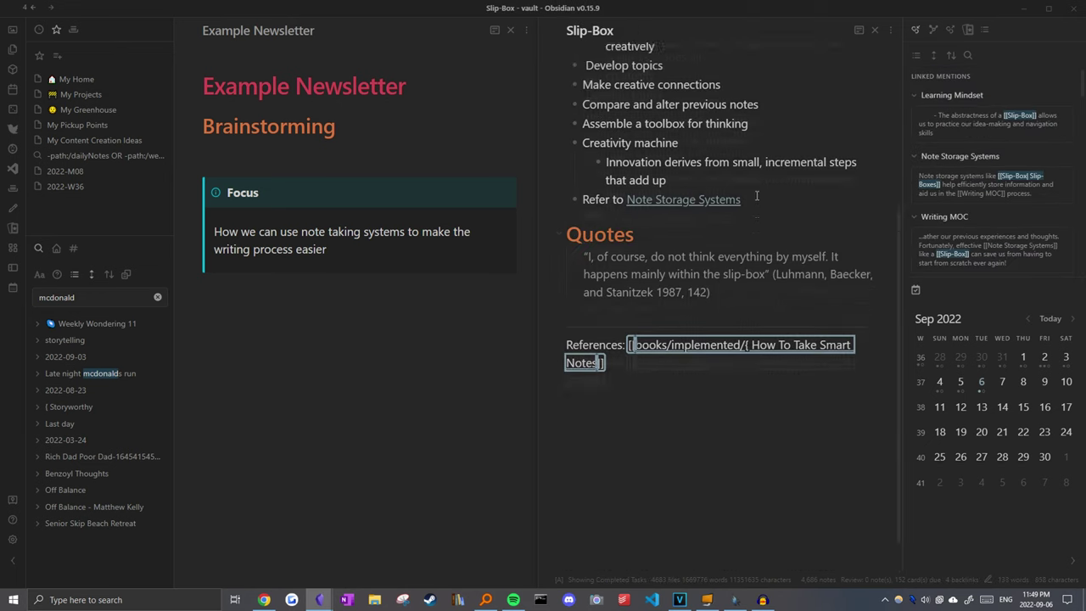
# Step: Select passages of the Slip-Box note's definition and its Benefits bullet list
pyautogui.click(737, 230)
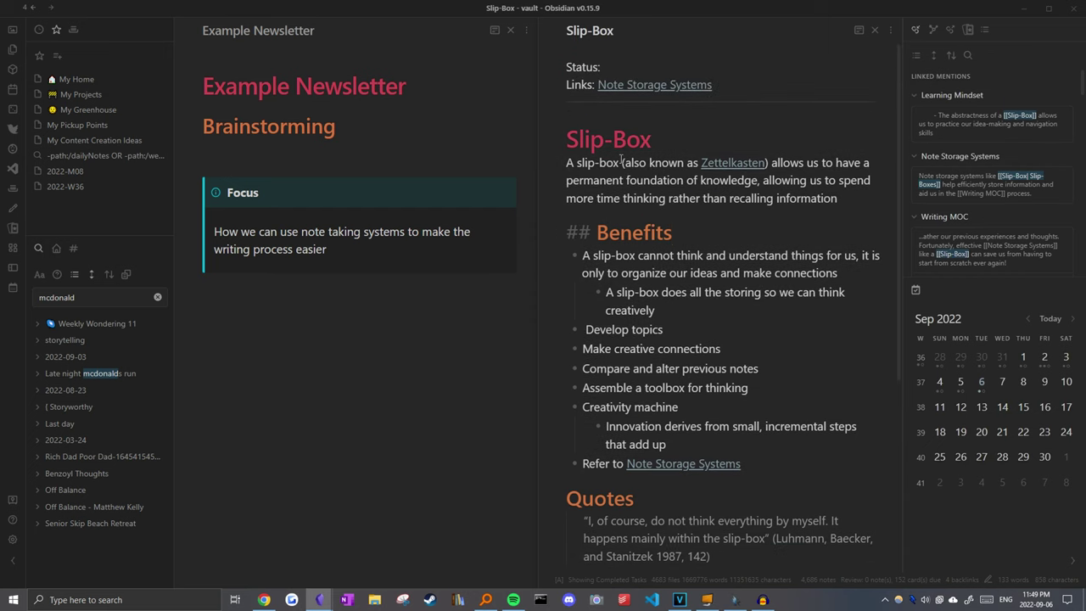
pyautogui.moveTo(568, 168); pyautogui.dragTo(853, 168)
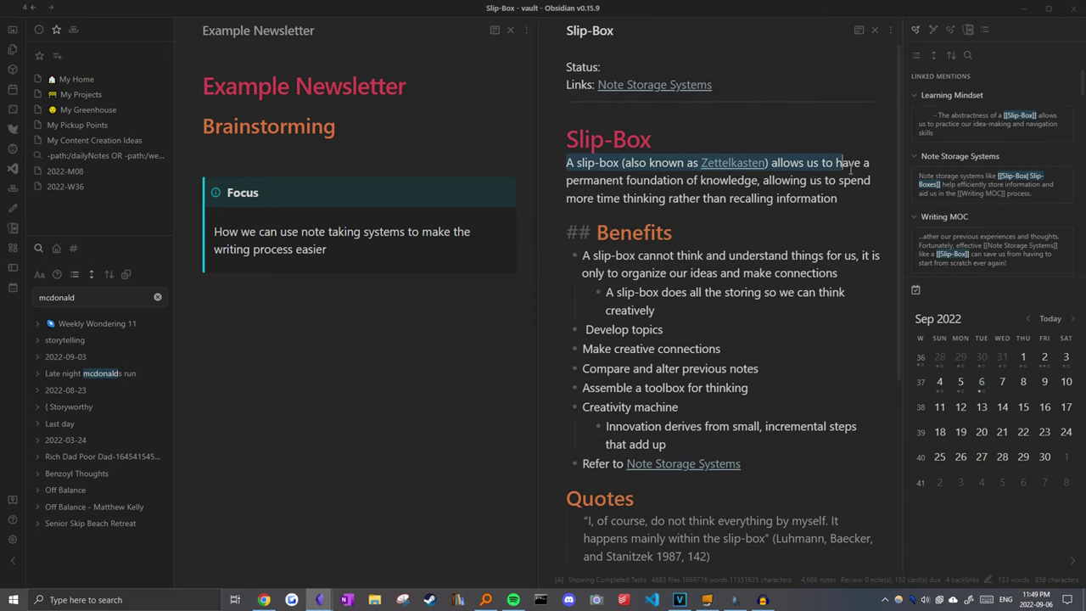
pyautogui.click(808, 180)
pyautogui.moveTo(787, 169); pyautogui.dragTo(857, 217)
pyautogui.click(780, 223)
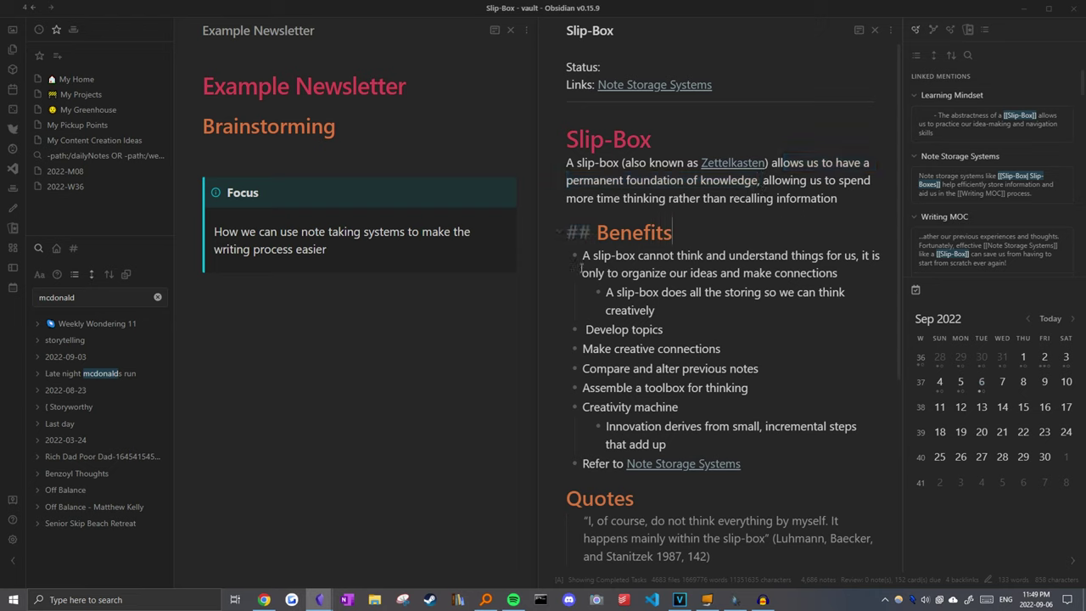
pyautogui.moveTo(580, 255)
pyautogui.mouseDown()
pyautogui.moveTo(840, 443)
pyautogui.moveTo(836, 462)
pyautogui.mouseUp()
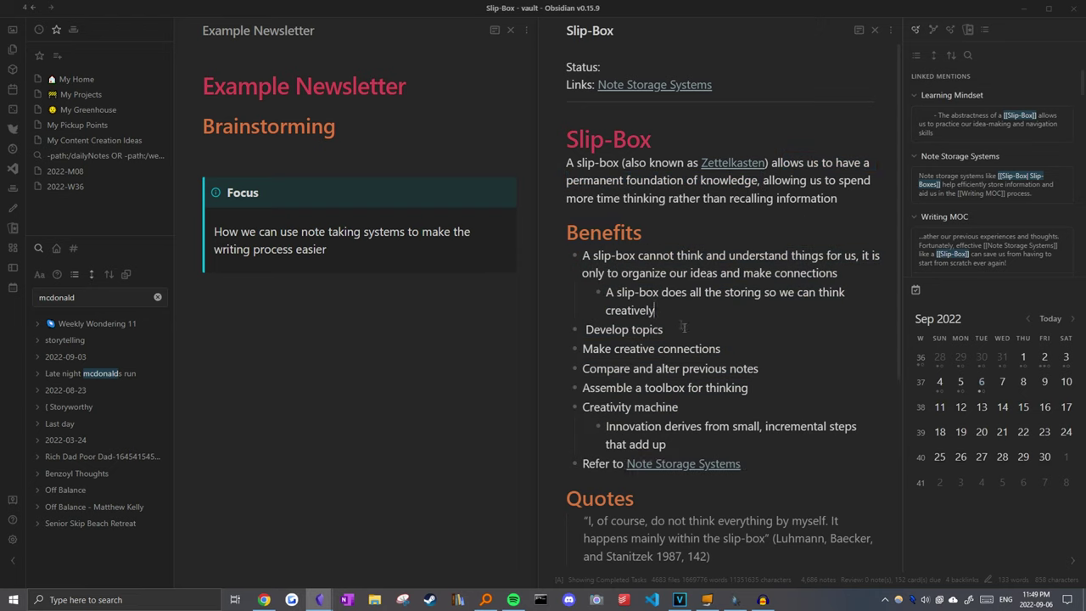
# Step: Place the caret on the empty line below Example Newsletter's Focus callout
pyautogui.click(309, 276)
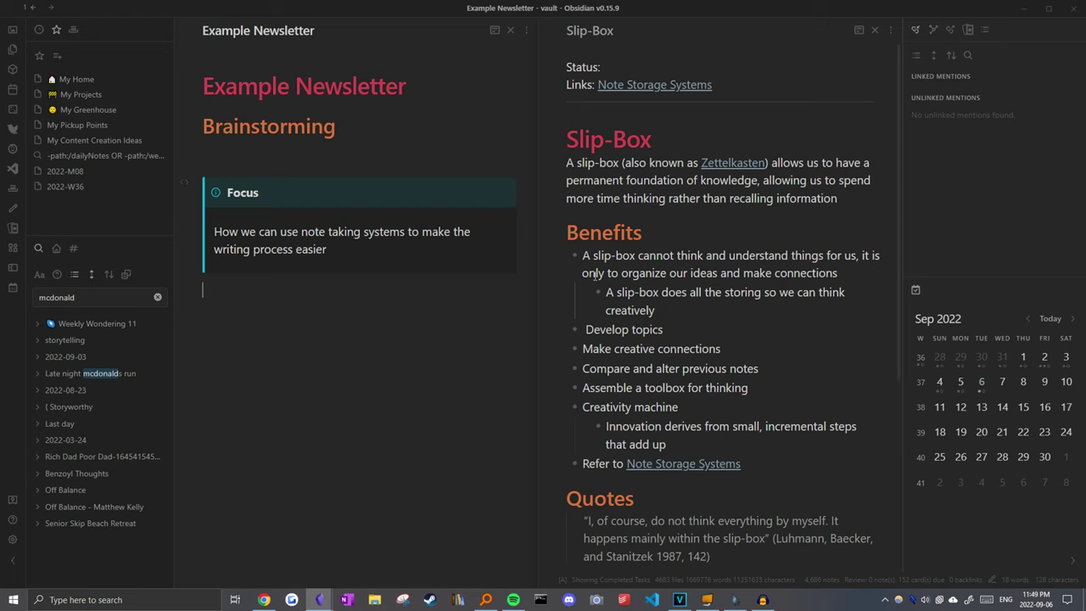
pyautogui.click(674, 256)
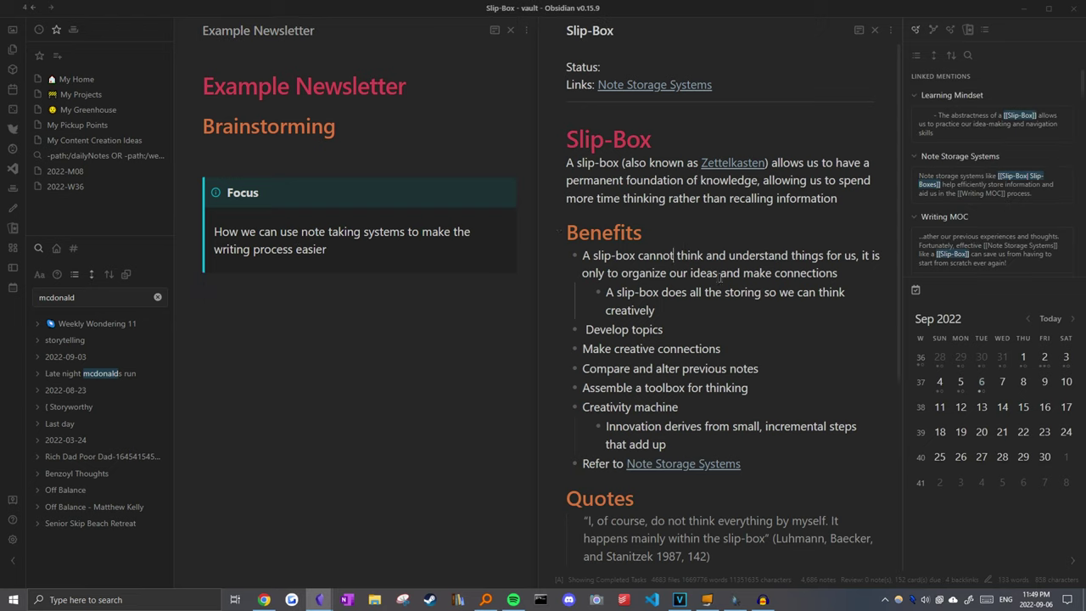
pyautogui.click(188, 307)
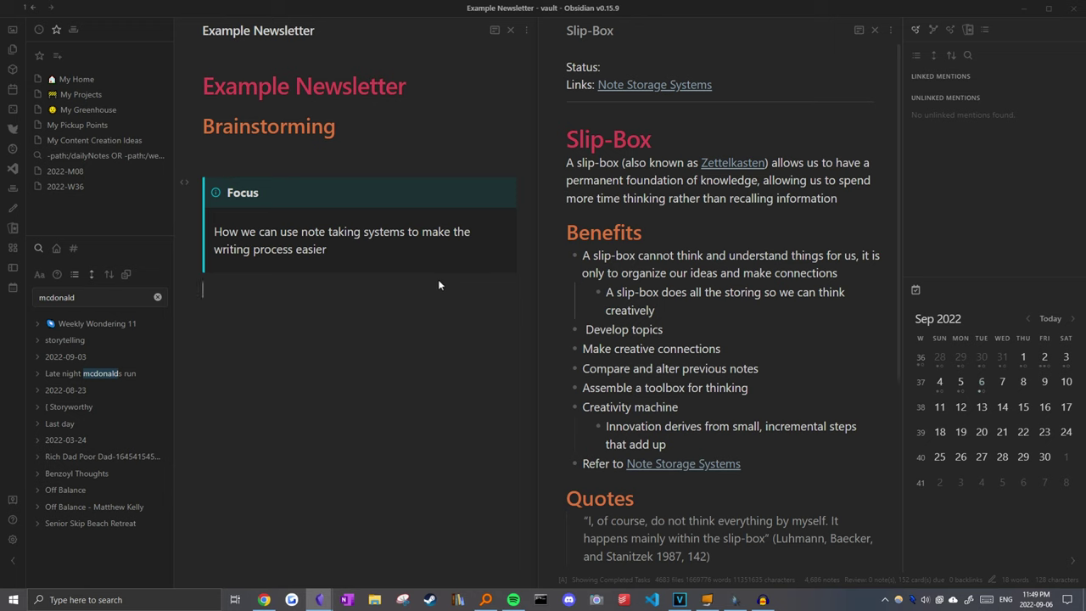
# Step: Paste the bullet saying note systems help organize outlines and show what we know
pyautogui.write("Can't write for us, but can help us organize outlines and see what we already know")
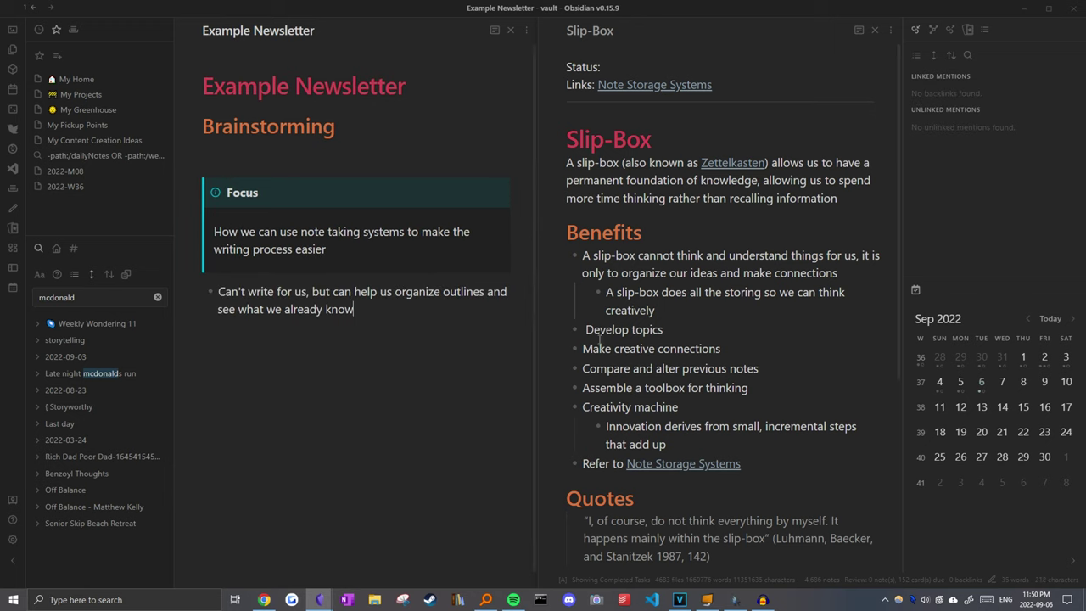
pyautogui.hotkey('ctrl', 'alt', 'Right')
pyautogui.click(383, 319)
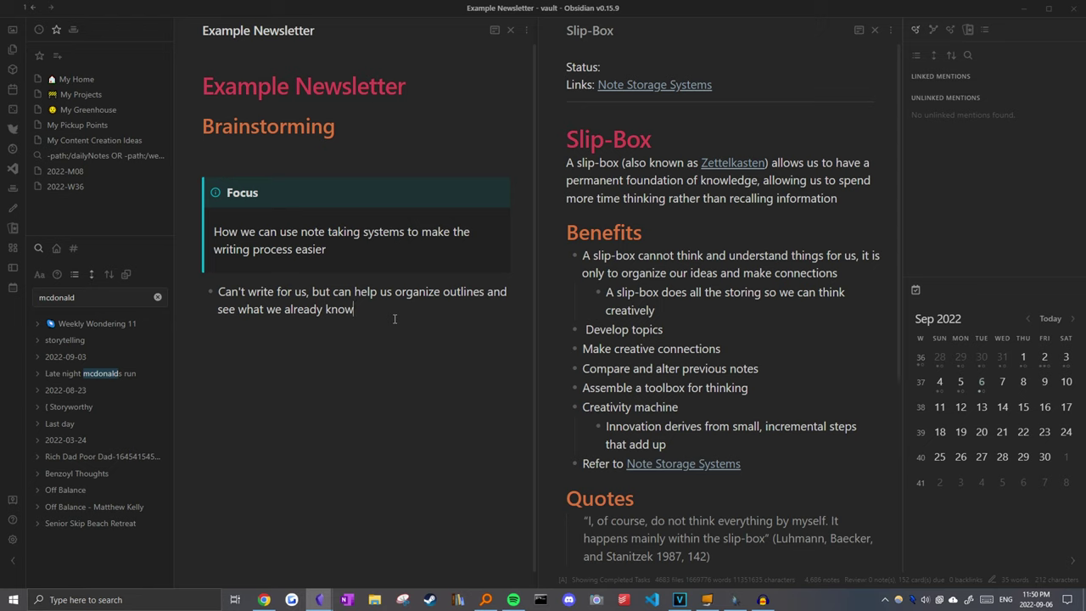
# Step: Add a second bullet linking [[Evergreen Notes]] and follow that link
pyautogui.press('Return')
pyautogui.write('Slowly build up knowledge overtime through [[Evergreen Notes]]')
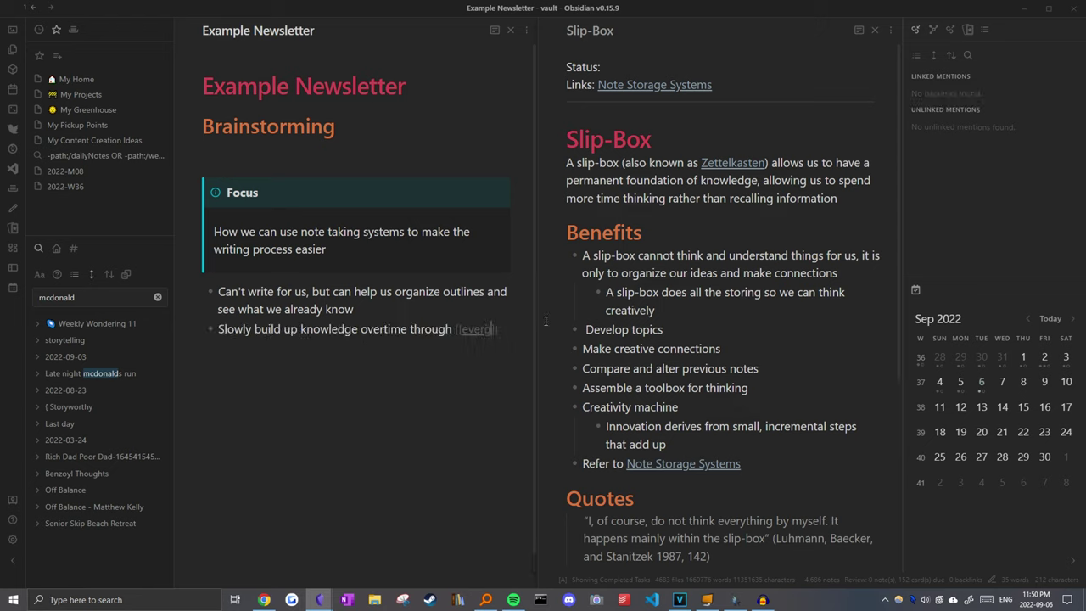
pyautogui.click(457, 310)
pyautogui.click(485, 330)
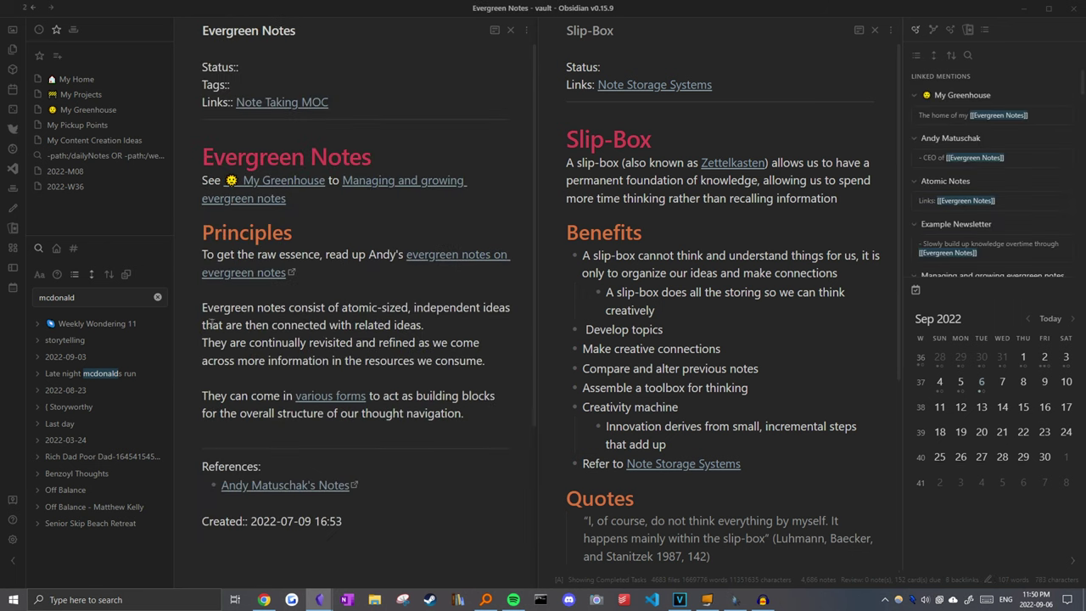
# Step: Open the 'Connections help us retrieve things easier' note with the quick switcher
pyautogui.moveTo(203, 308); pyautogui.dragTo(431, 329)
pyautogui.click(437, 328)
pyautogui.hotkey('ctrl', 'o')
pyautogui.write('conne')
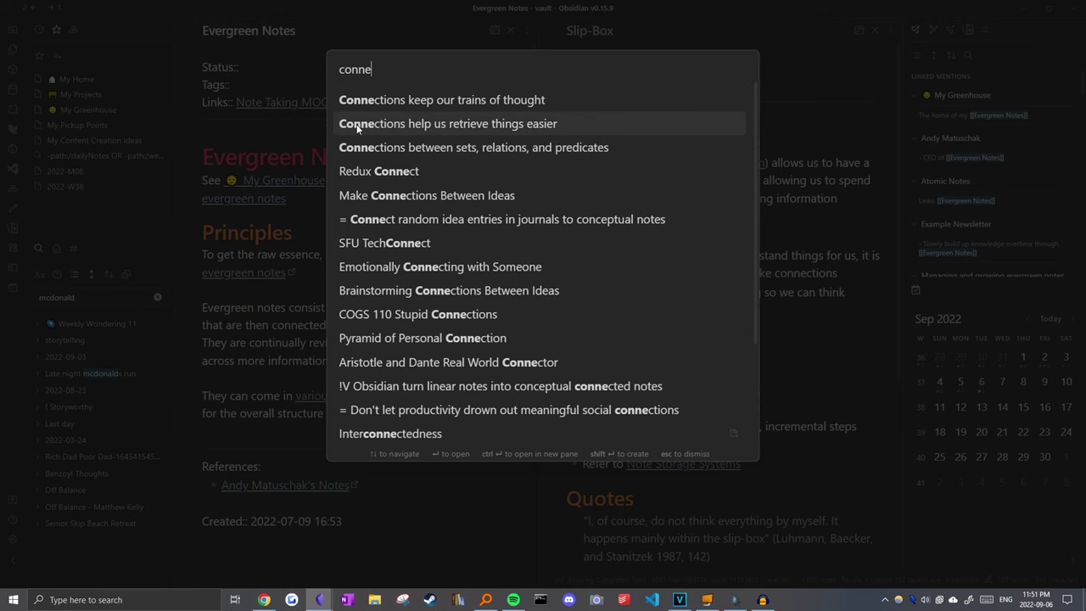
pyautogui.click(430, 125)
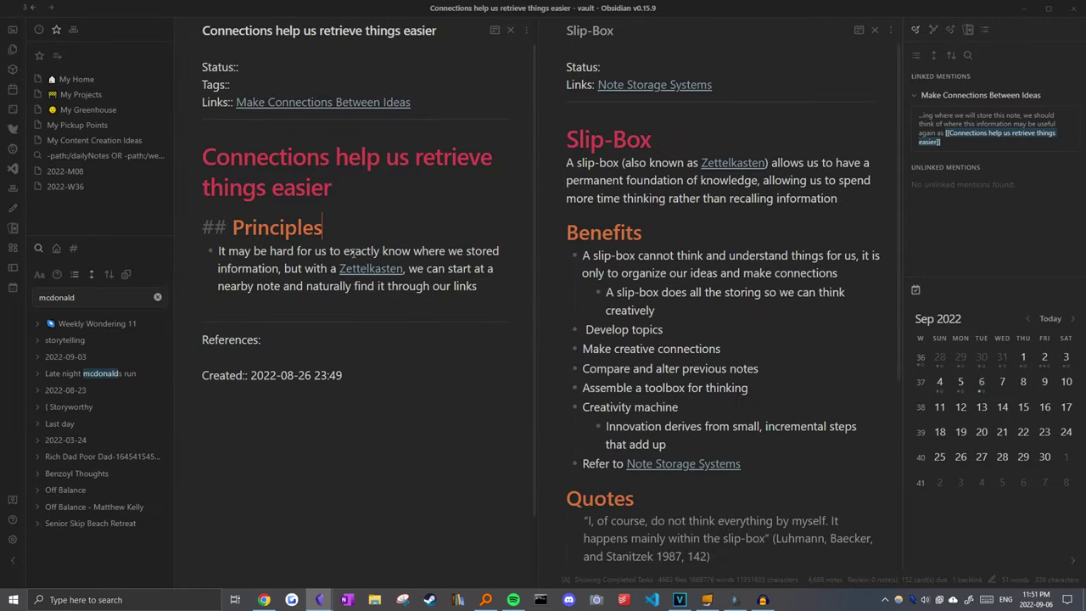
# Step: Select the phrase about incorporating new ideas in Make Connections Between Ideas, then go back to Example Newsletter
pyautogui.hotkey('ctrl', 'o')
pyautogui.write('conne')
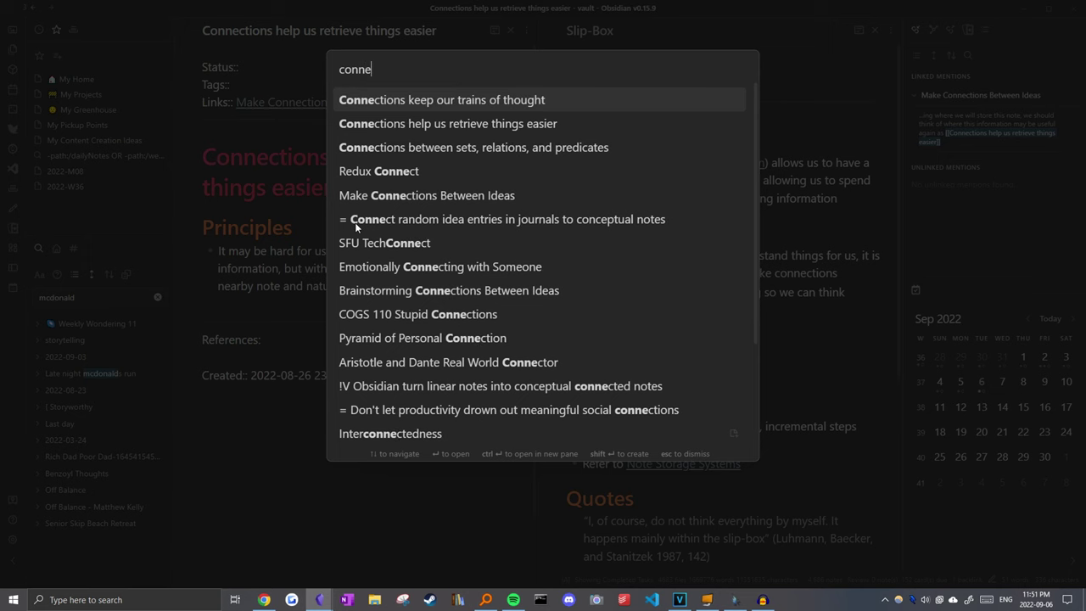
pyautogui.click(403, 201)
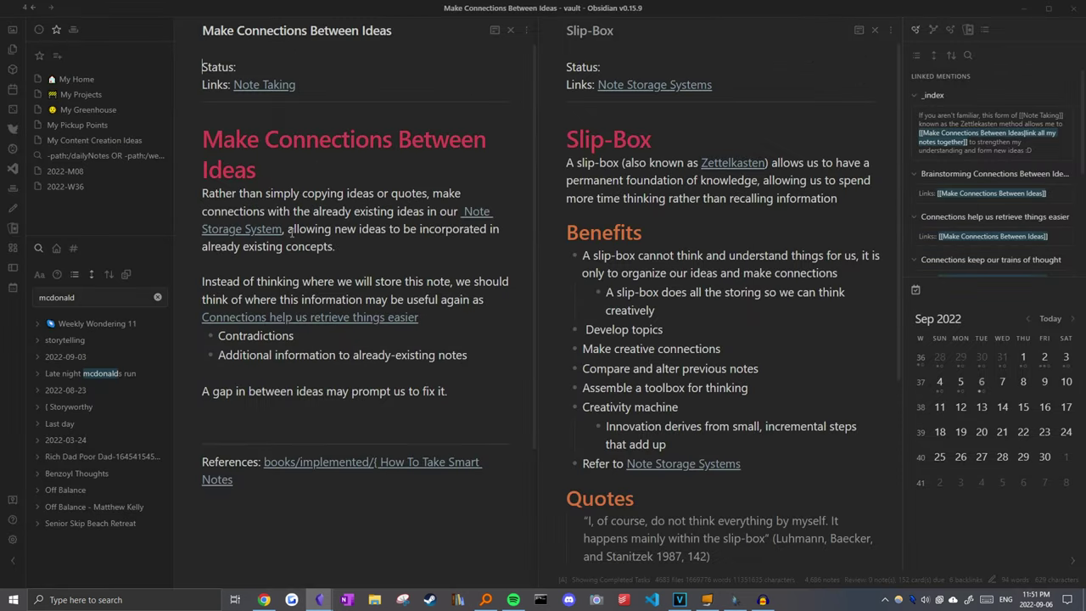
pyautogui.moveTo(290, 231); pyautogui.dragTo(380, 245)
pyautogui.hotkey('ctrl', 'c')
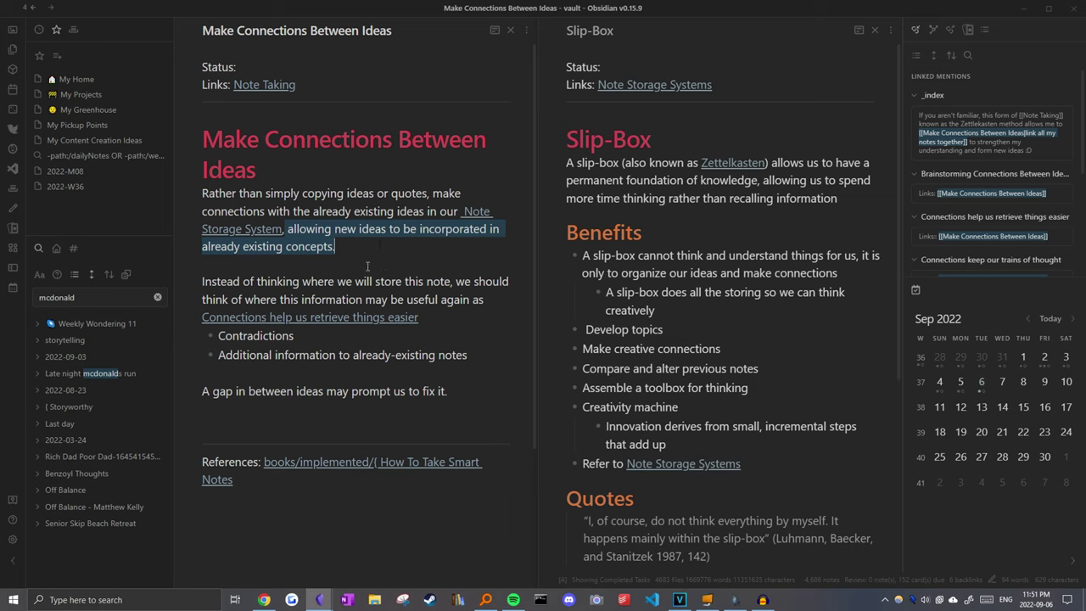
pyautogui.click(366, 266)
pyautogui.hotkey('alt', 'Left')
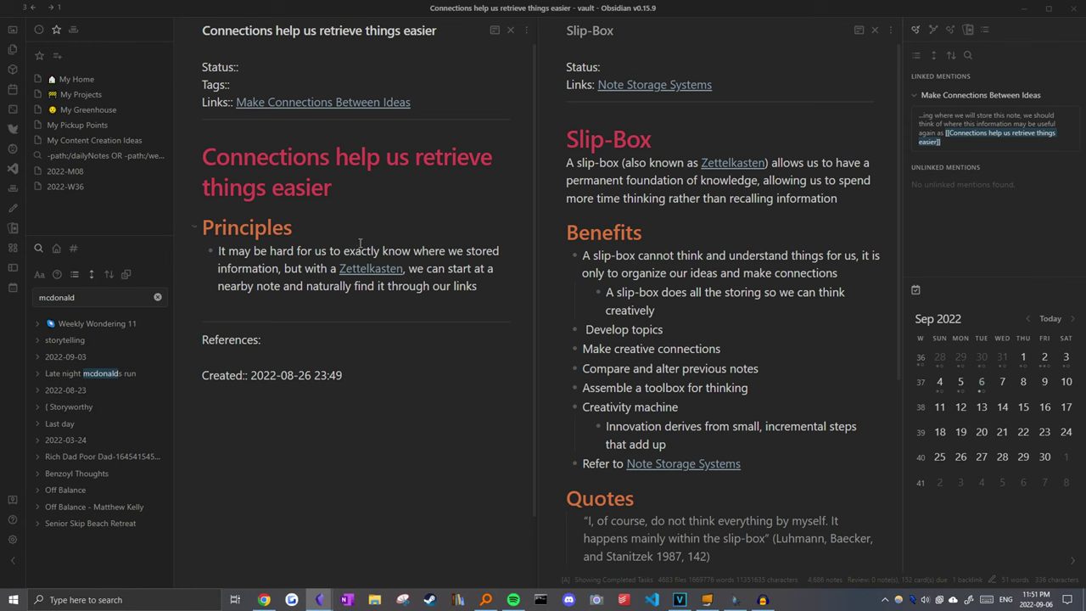
pyautogui.hotkey('alt', 'Left')
pyautogui.hotkey('alt', 'Left')
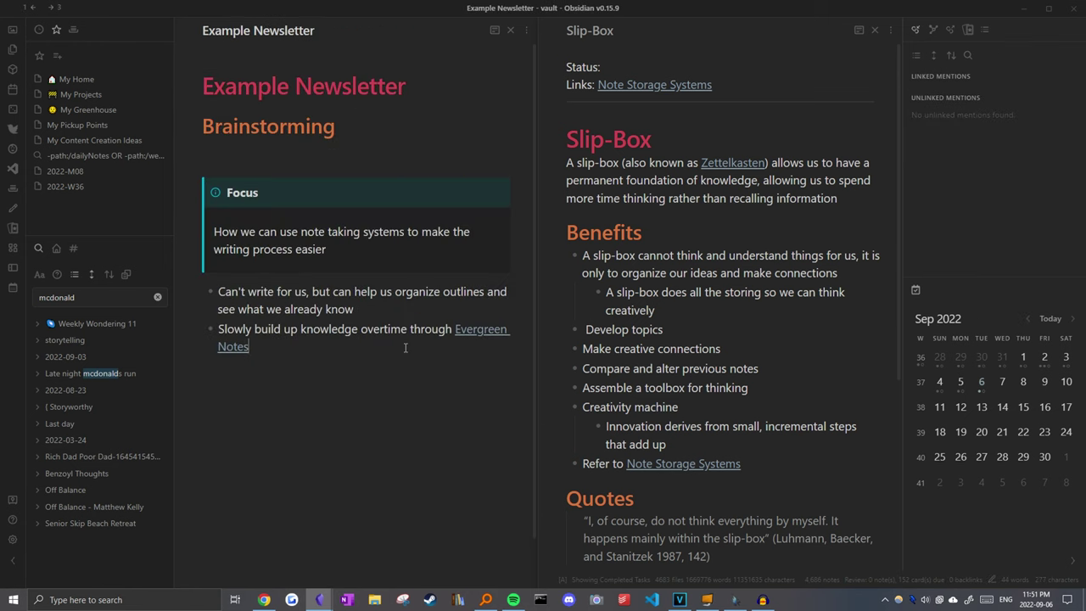
# Step: Paste the new-ideas bullet and a Slip-Box bullet, moving the outlines bullet above Slip-Box
pyautogui.press('Return')
pyautogui.hotkey('ctrl', 'v')
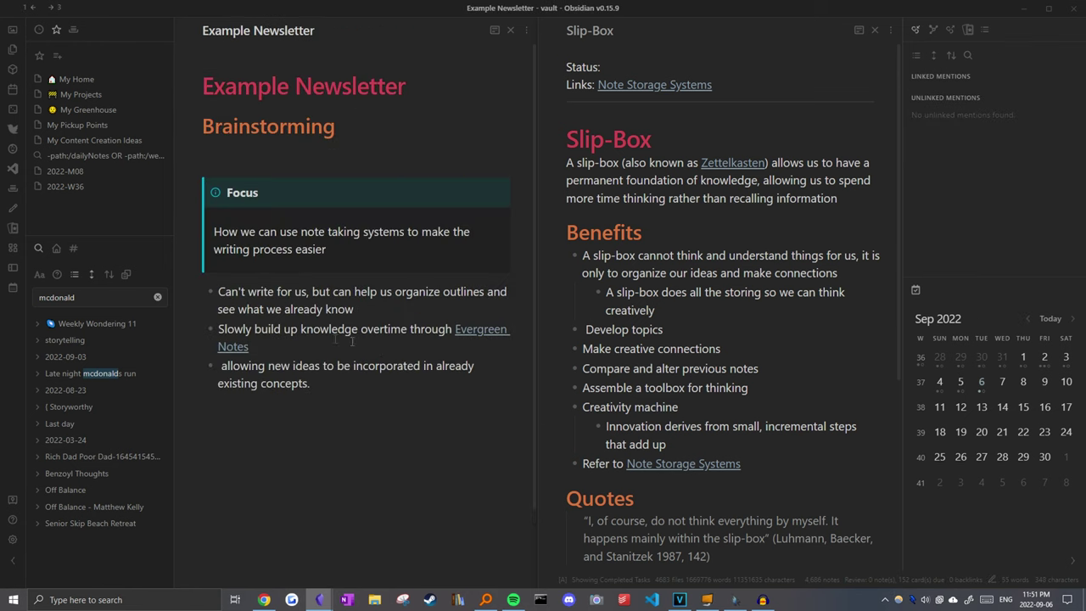
pyautogui.click(227, 293)
pyautogui.press('Return')
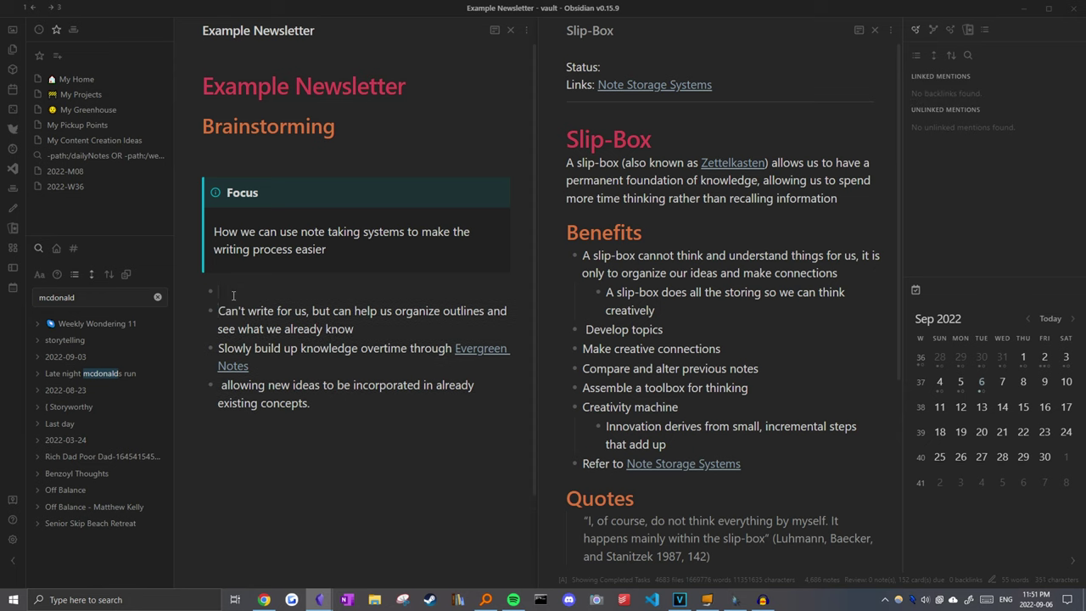
pyautogui.write('Slip-Box is an example of how note taking systems can help us brainstorm faster')
pyautogui.click(393, 346)
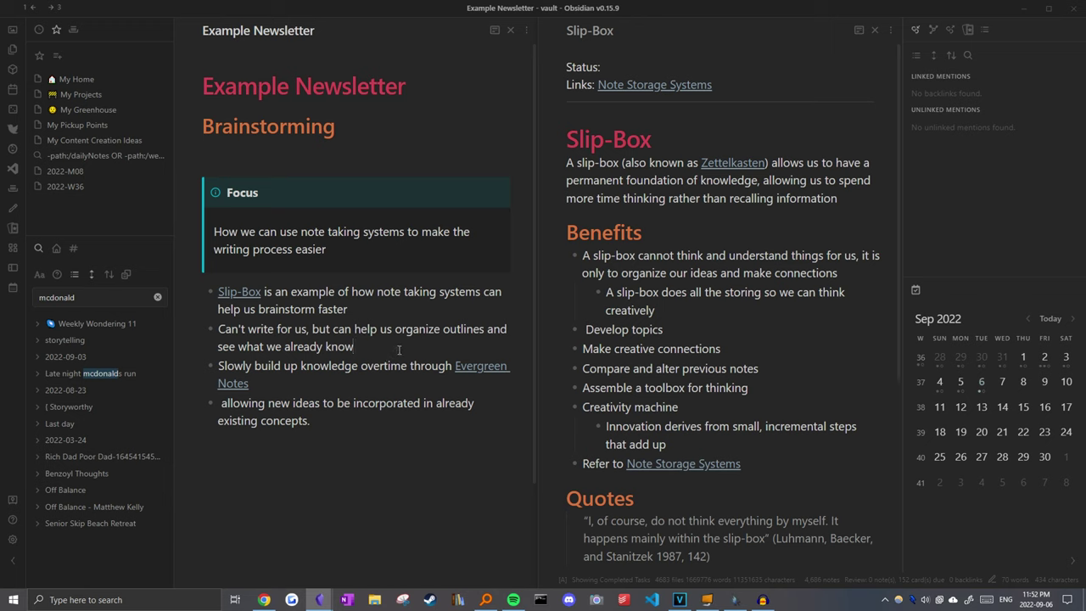
pyautogui.hotkey('alt', 'Up')
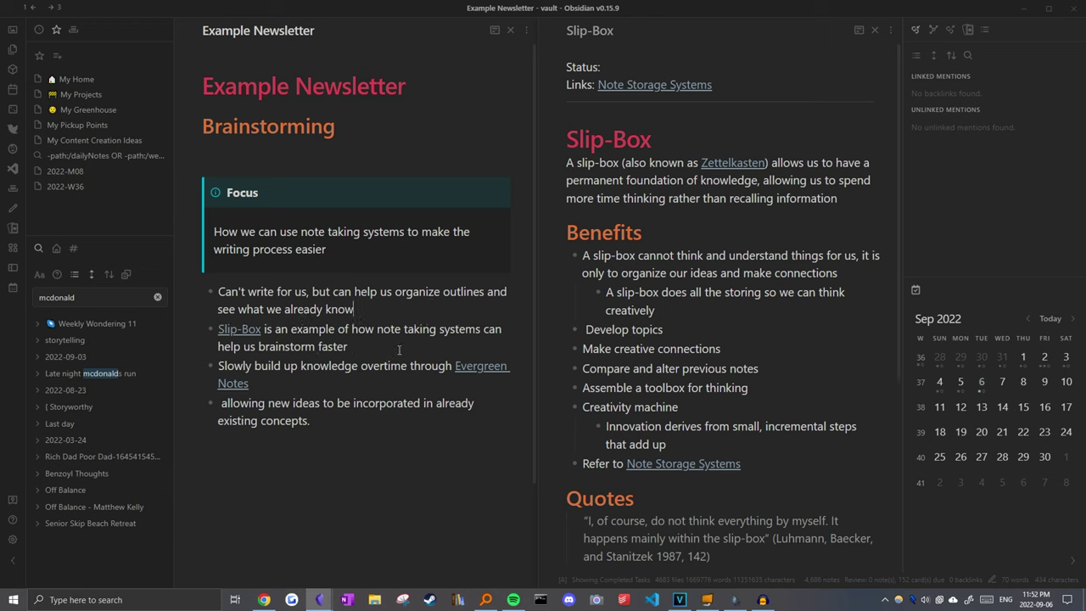
pyautogui.press('Return')
# Step: Add a Benefits heading at the top and a Structures heading below the outlines bullet
pyautogui.click(246, 291)
pyautogui.press('Return')
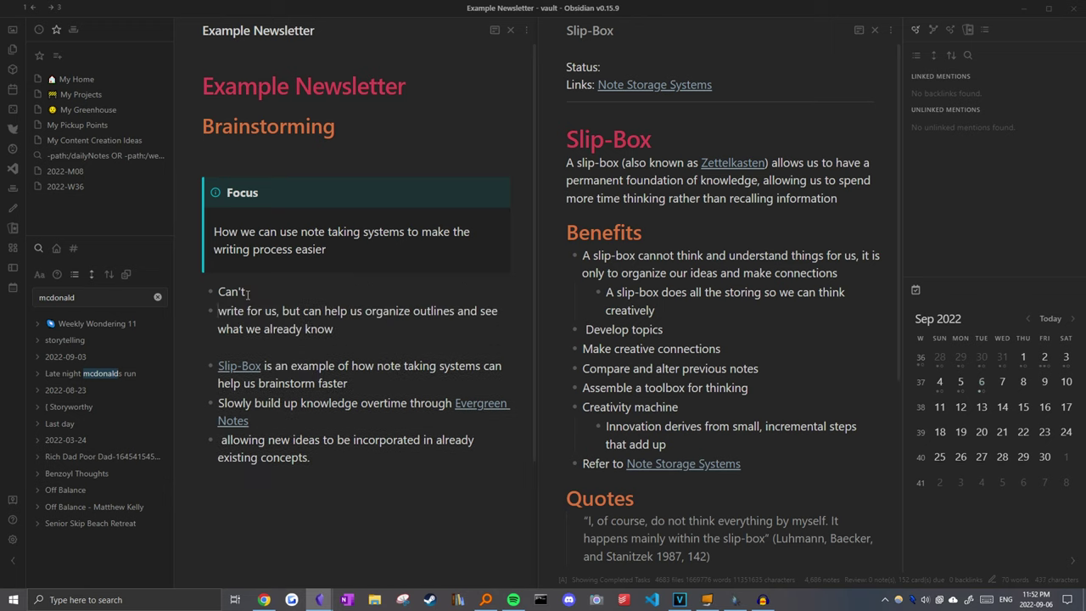
pyautogui.hotkey('ctrl', 'z')
pyautogui.hotkey('ctrl', 'z')
pyautogui.write('Benefits')
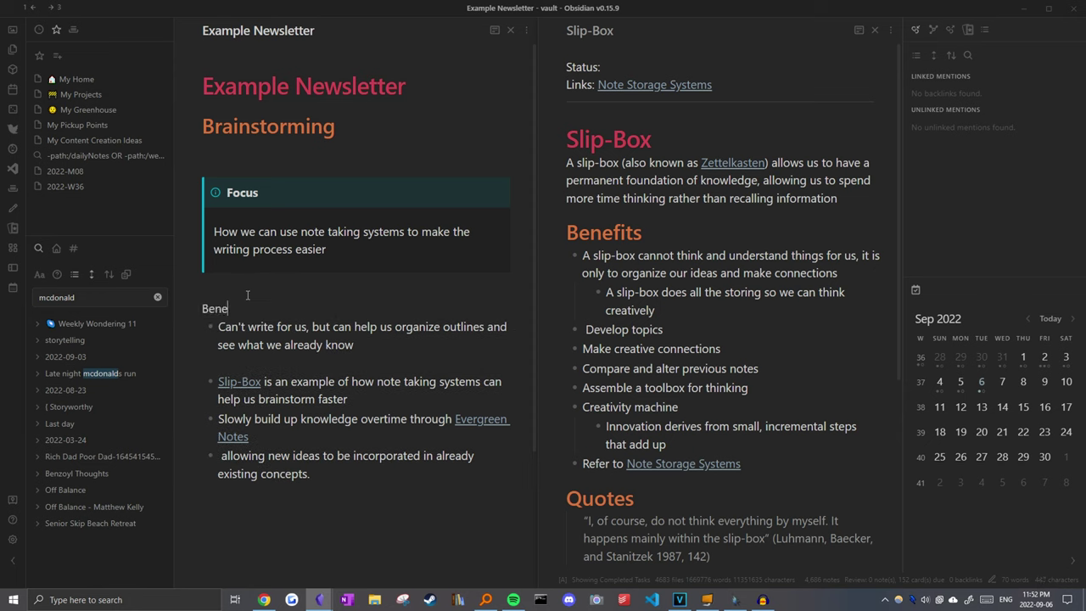
pyautogui.click(249, 360)
pyautogui.press('Return')
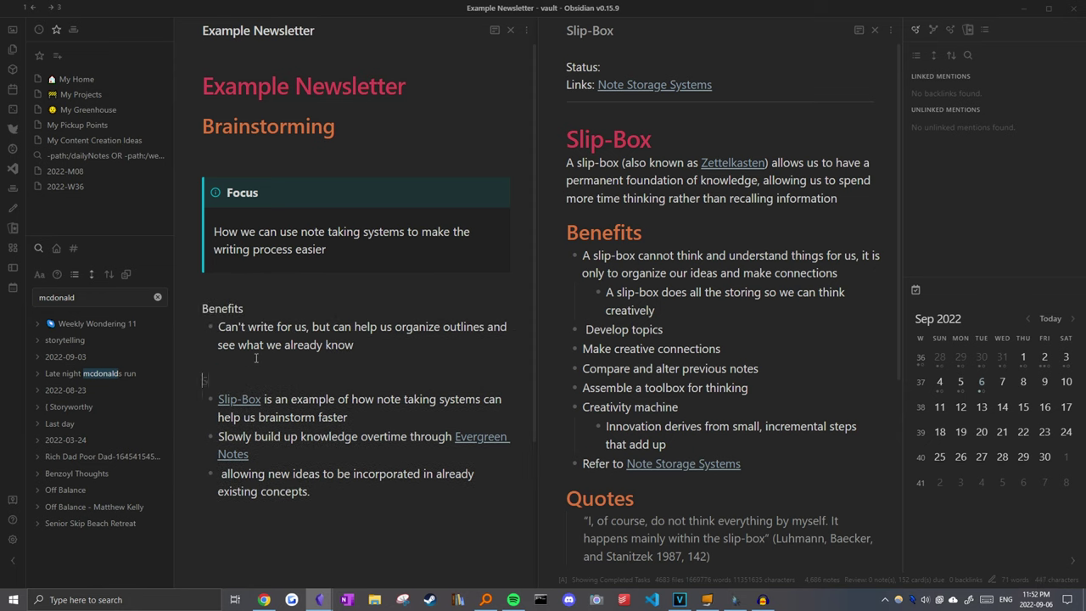
pyautogui.write('Structures')
# Step: Move the new-ideas bullet under Benefits and nest it beneath a new Connections bullet
pyautogui.click(283, 473)
pyautogui.hotkey('alt', 'Up')
pyautogui.hotkey('alt', 'Up')
pyautogui.hotkey('alt', 'Up')
pyautogui.hotkey('alt', 'Up')
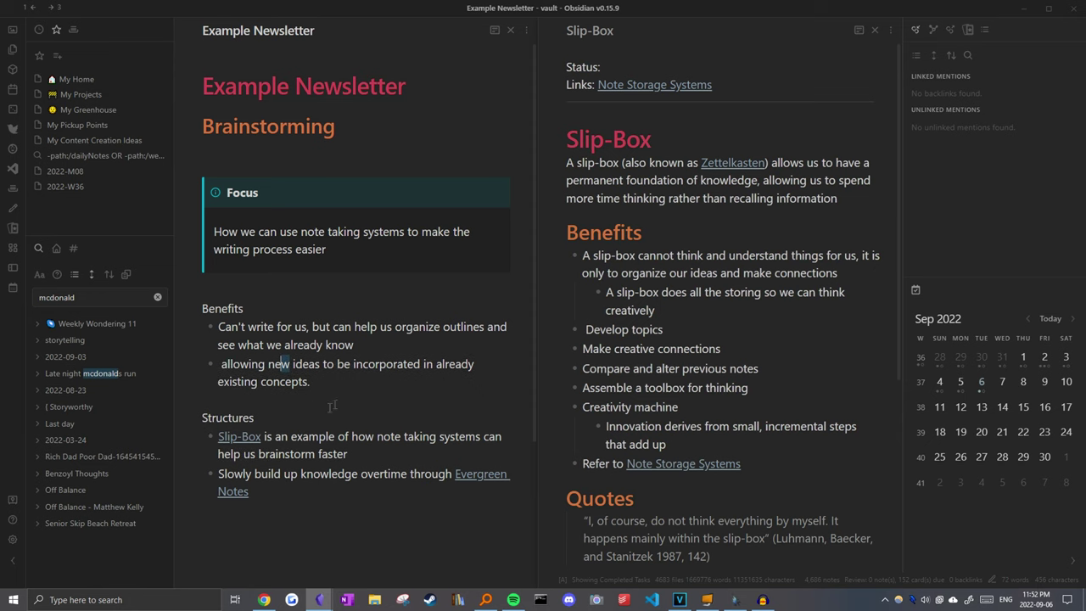
pyautogui.click(346, 402)
pyautogui.press('Return')
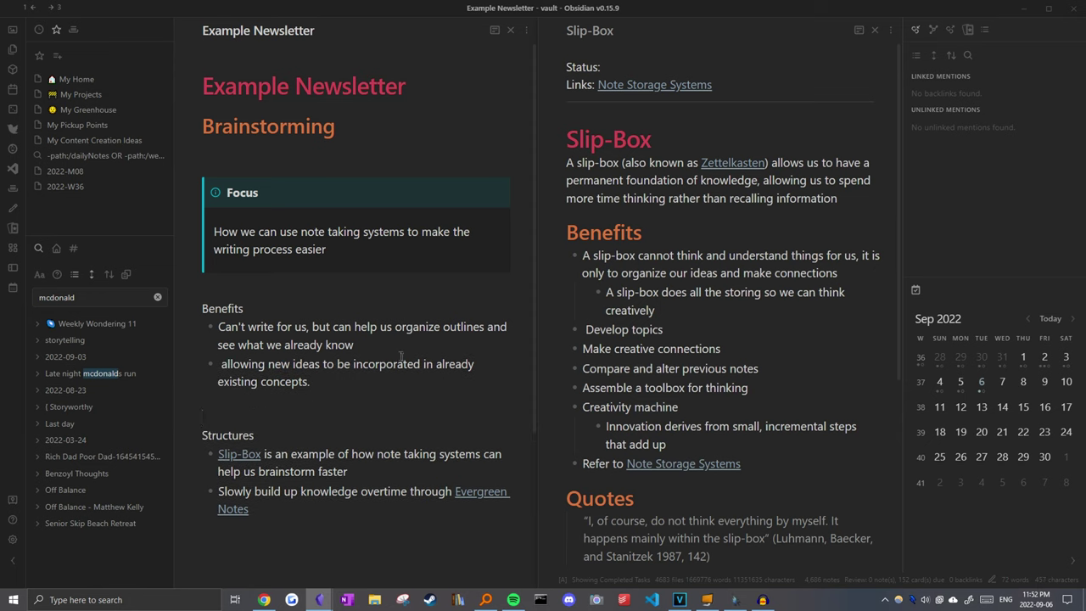
pyautogui.click(404, 357)
pyautogui.press('Return')
pyautogui.press('Return')
pyautogui.write('- Connections')
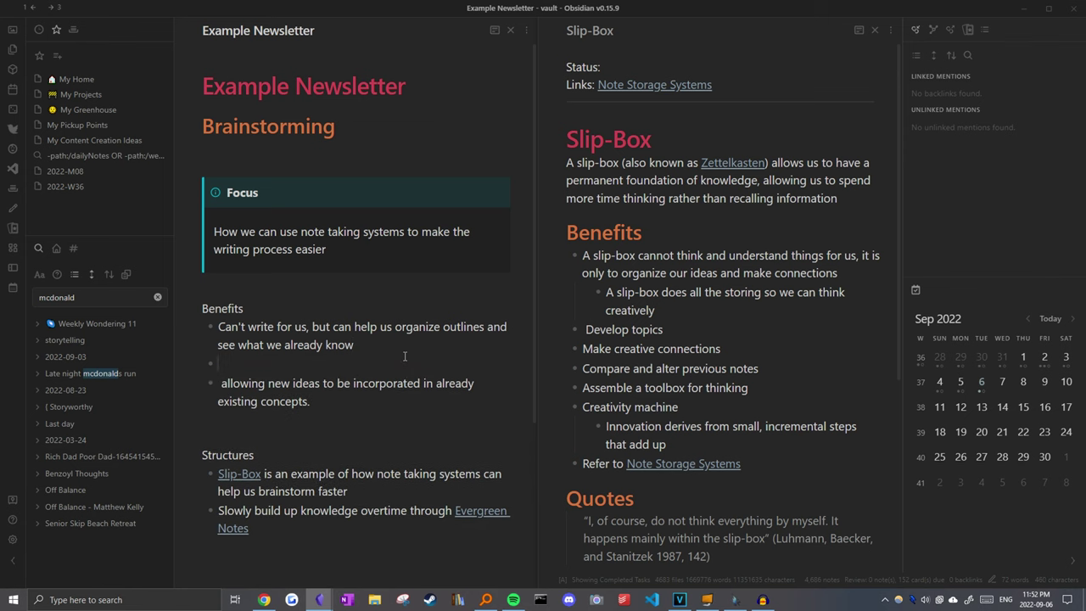
pyautogui.press('Down')
pyautogui.press('Tab')
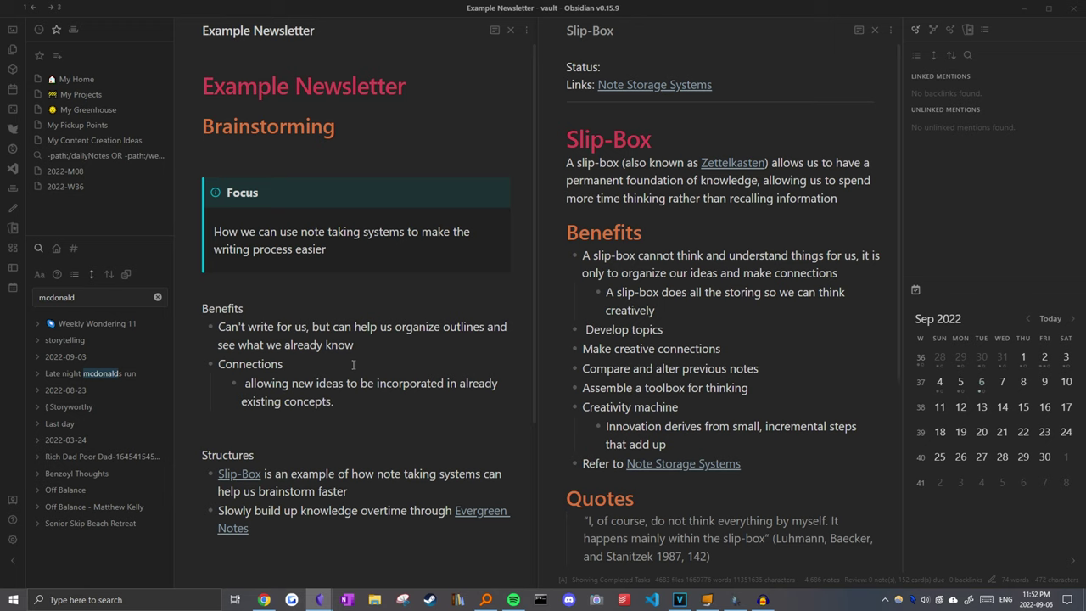
# Step: Add space after the Evergreen Notes bullet for a Resources heading
pyautogui.scroll(-1, 355, 363)
pyautogui.click(314, 481)
pyautogui.press('Return')
pyautogui.press('Return')
# Step: Add a Resources heading with a bullet linking How To Take Smart Notes
pyautogui.write('R')
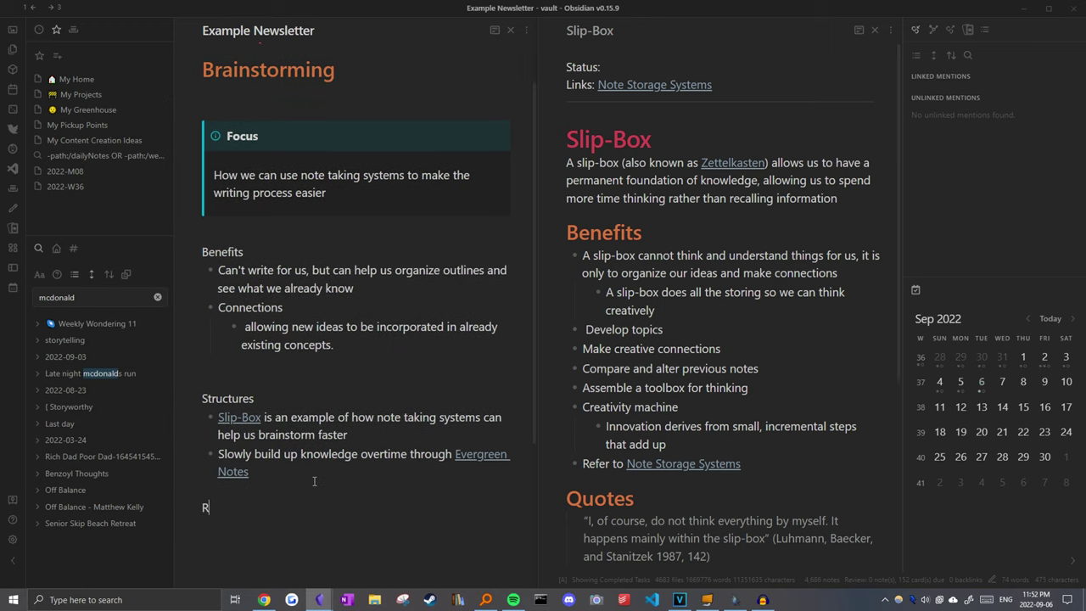
pyautogui.write('esources')
pyautogui.press('Return')
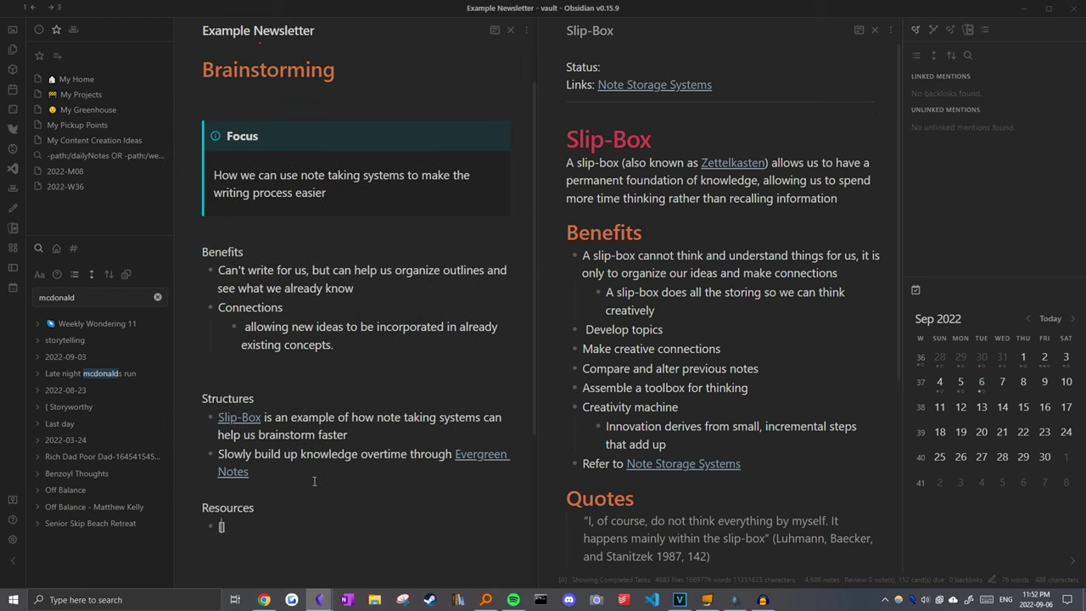
pyautogui.write('[how to')
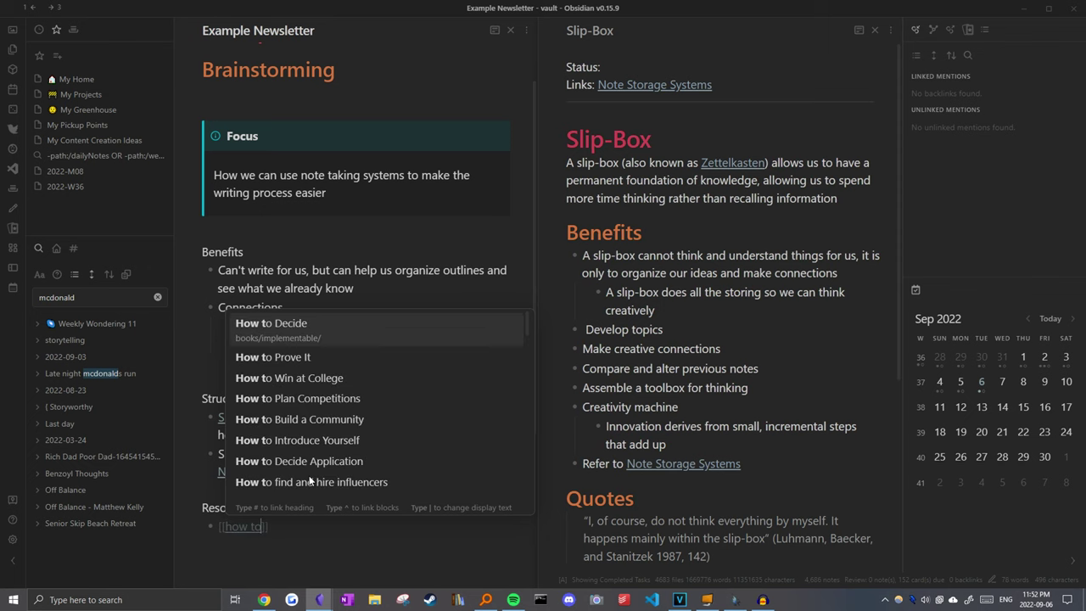
pyautogui.click(720, 228)
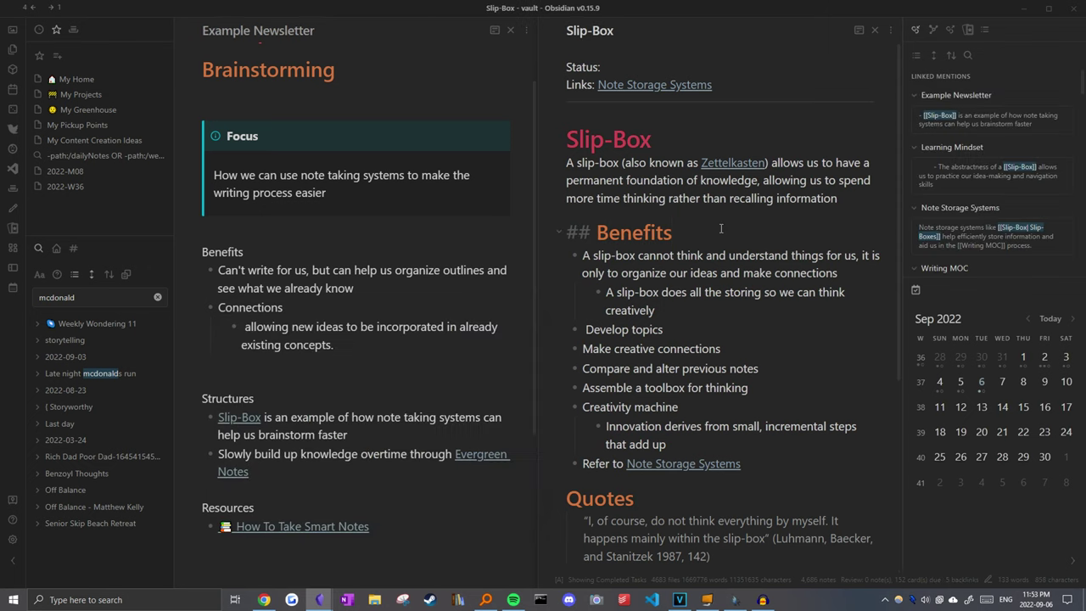
# Step: Open the turning-notes-into-published-articles note via Obsidian MOC and drag its title in as a link
pyautogui.hotkey('ctrl', 'o')
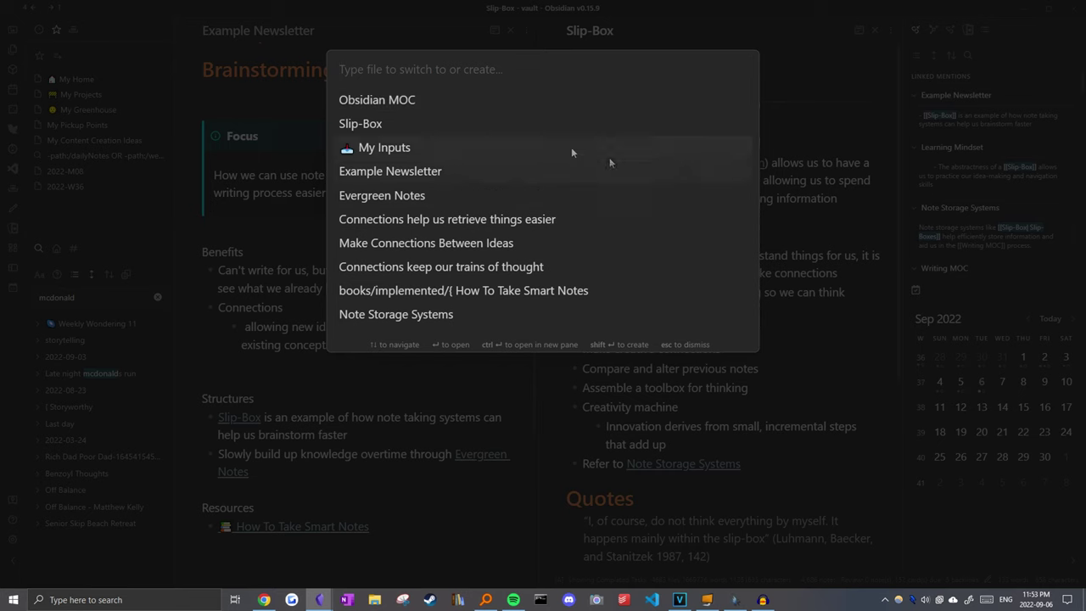
pyautogui.click(577, 100)
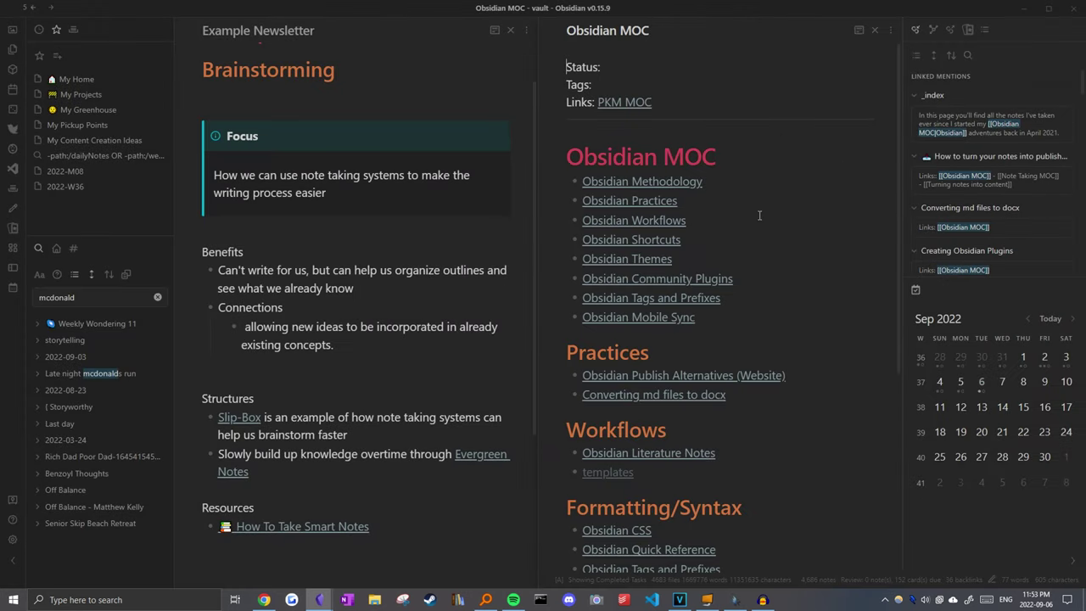
pyautogui.click(947, 159)
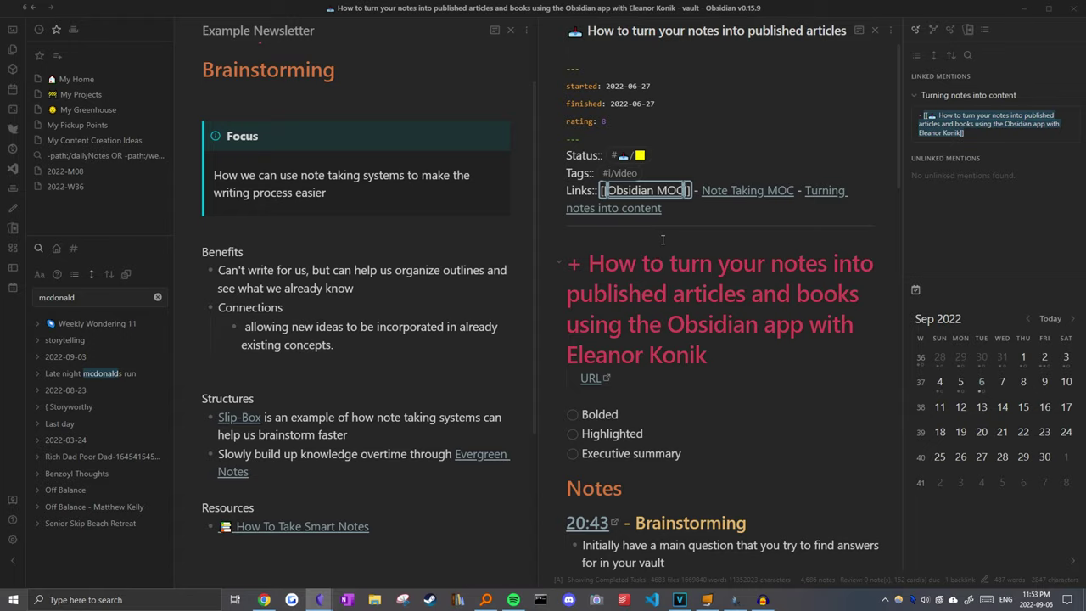
pyautogui.scroll(-5, 633, 264)
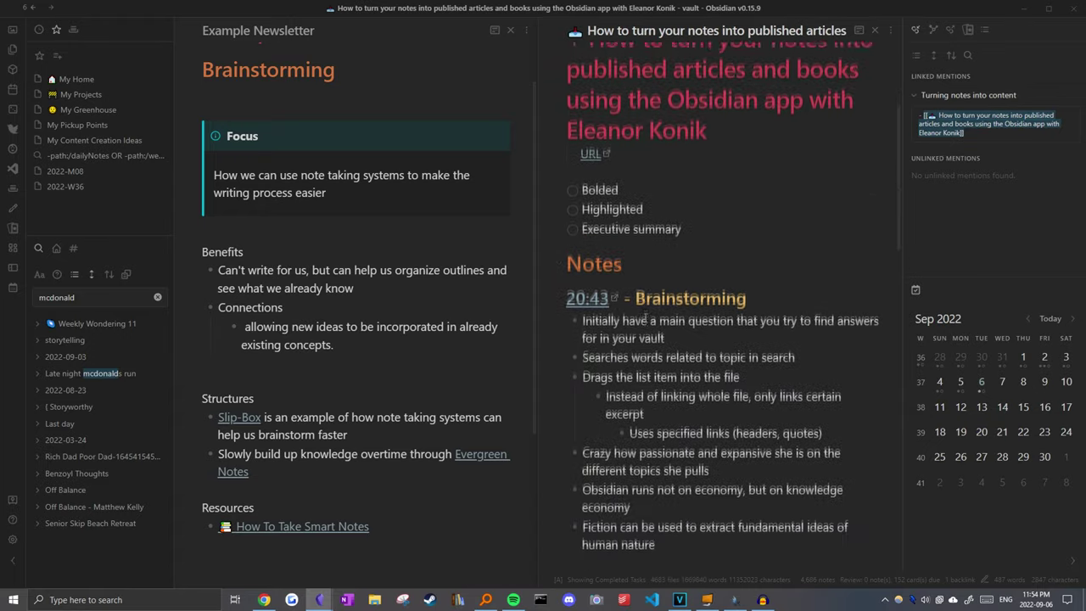
pyautogui.scroll(-3, 649, 309)
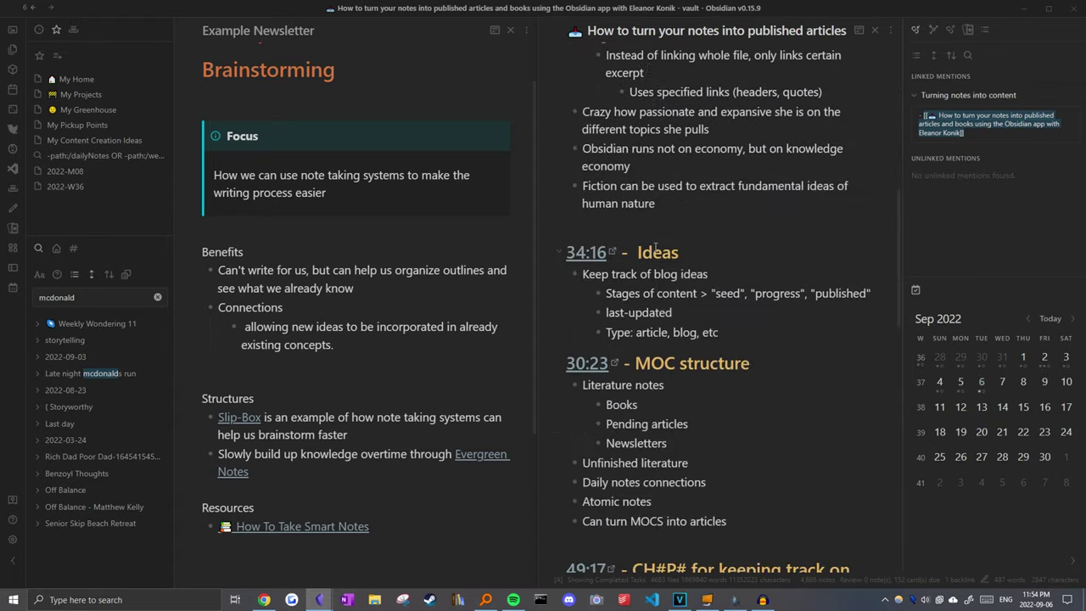
pyautogui.scroll(2, 654, 246)
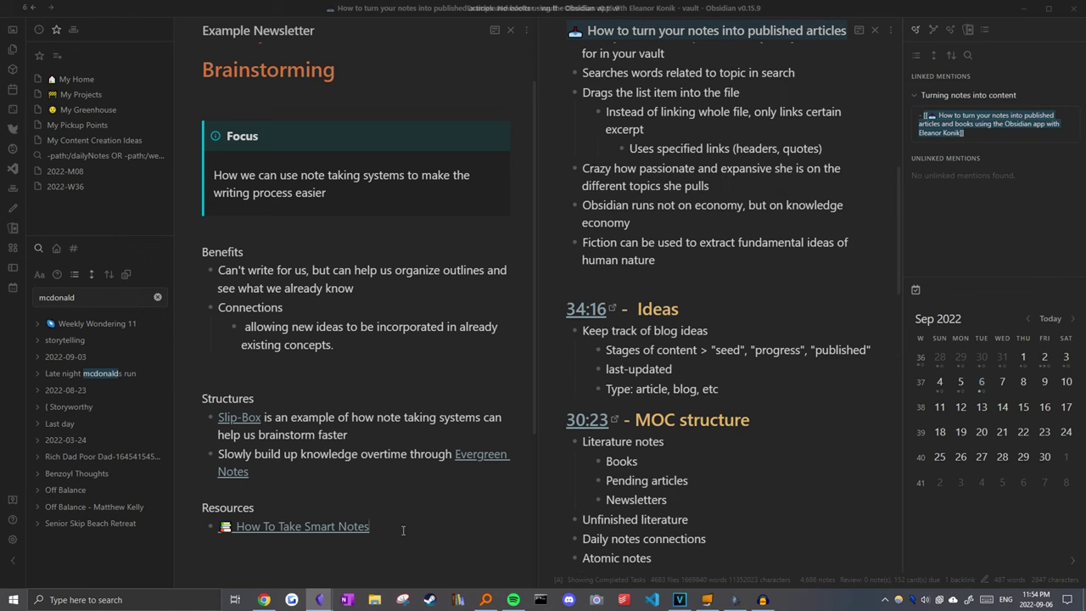
pyautogui.moveTo(716, 31); pyautogui.dragTo(280, 546)
pyautogui.scroll(-1, 352, 374)
pyautogui.scroll(1, 352, 374)
pyautogui.click(321, 387)
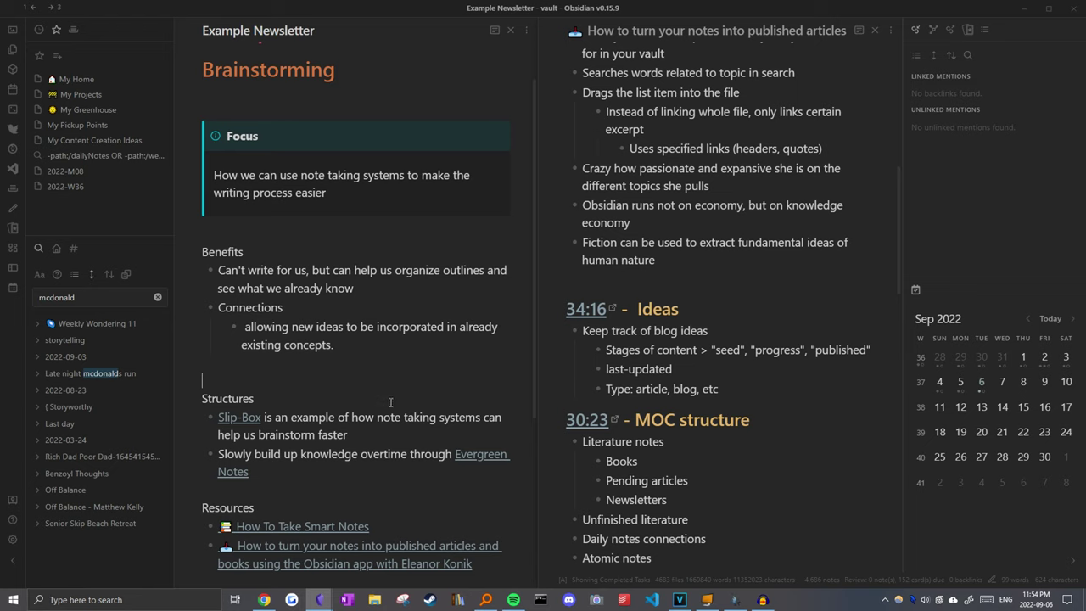
# Step: Replace the old search with 'connection', turn on Show more context, and scroll the matches
pyautogui.scroll(1, 390, 402)
pyautogui.click(157, 297)
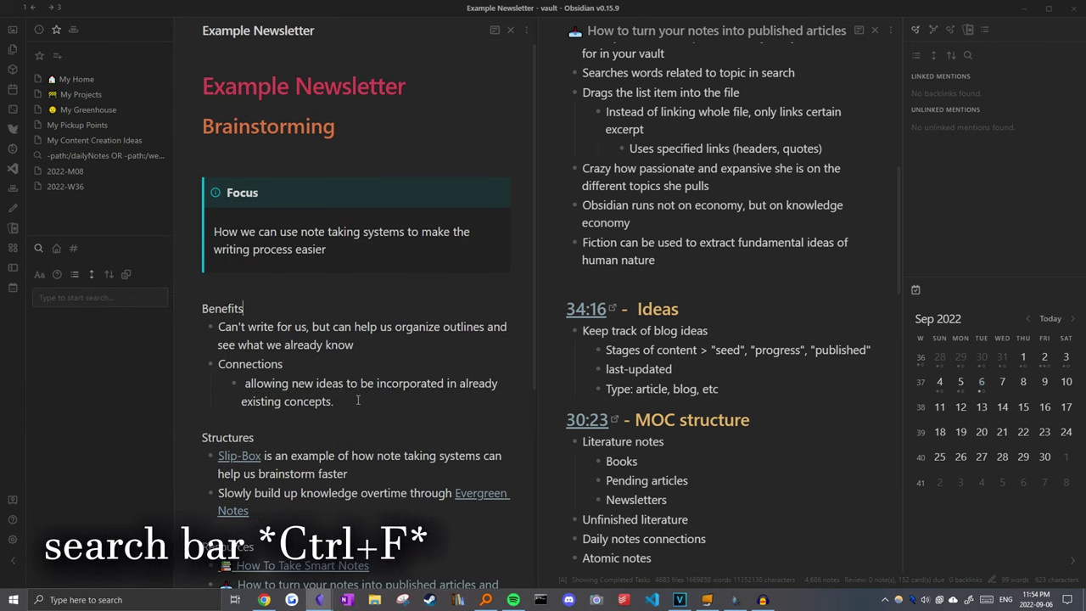
pyautogui.click(64, 298)
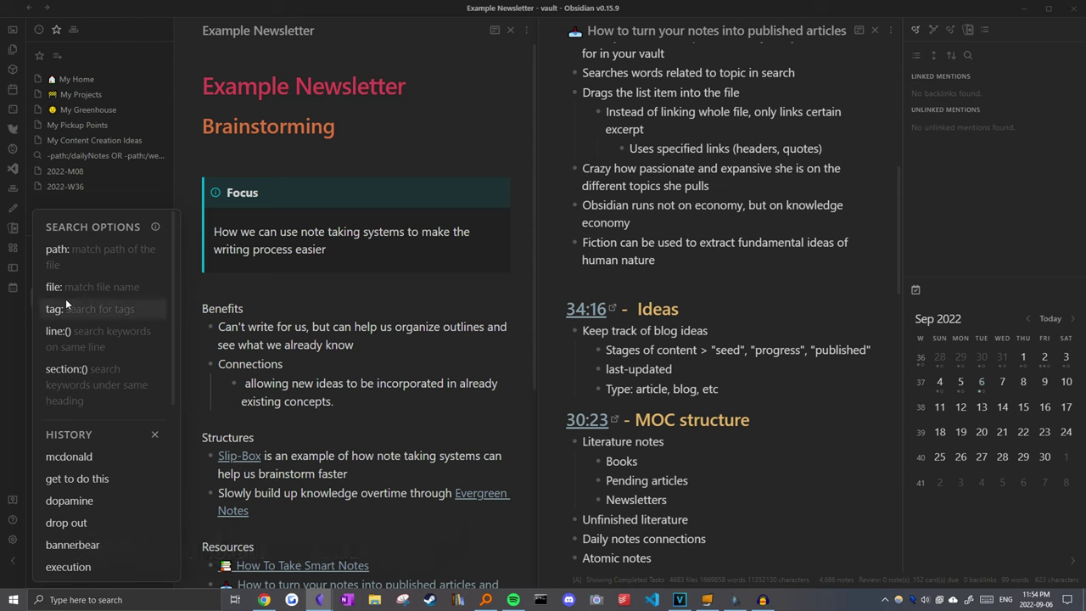
pyautogui.write('connection')
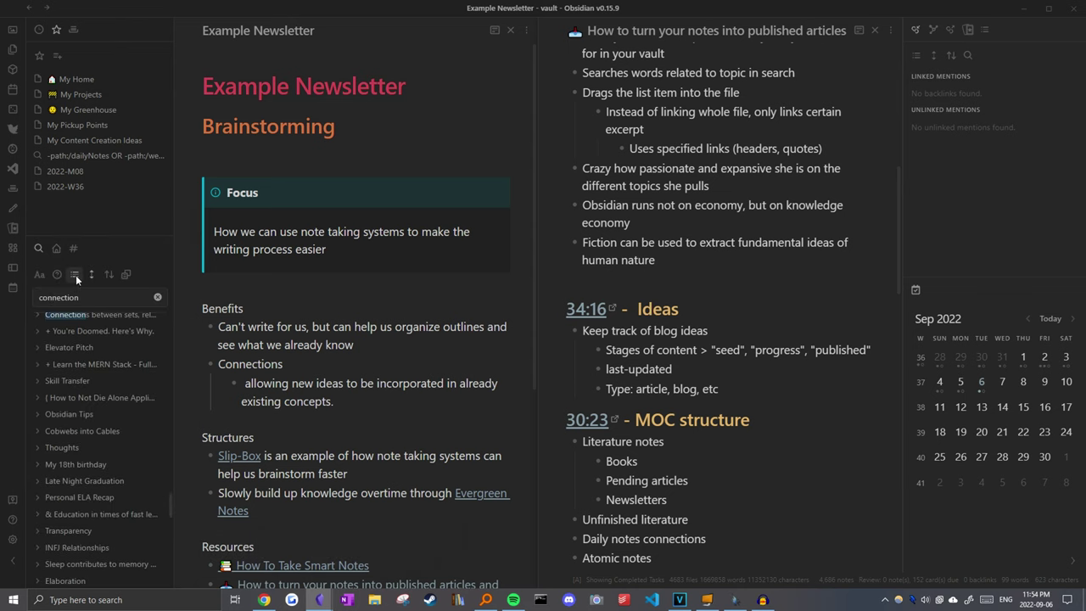
pyautogui.click(75, 275)
pyautogui.scroll(-3, 92, 421)
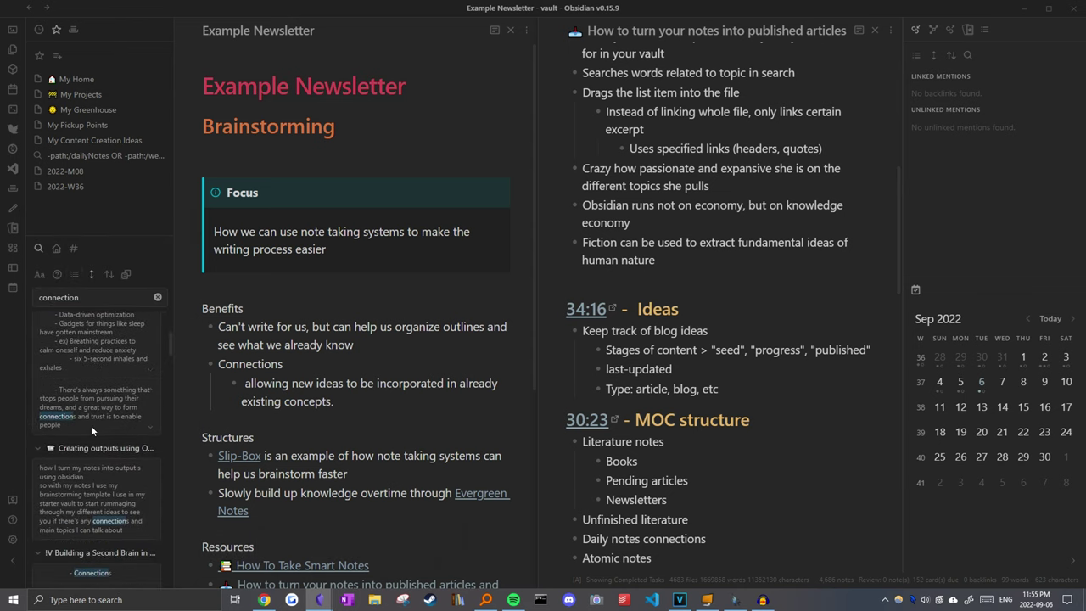
pyautogui.scroll(-10, 73, 427)
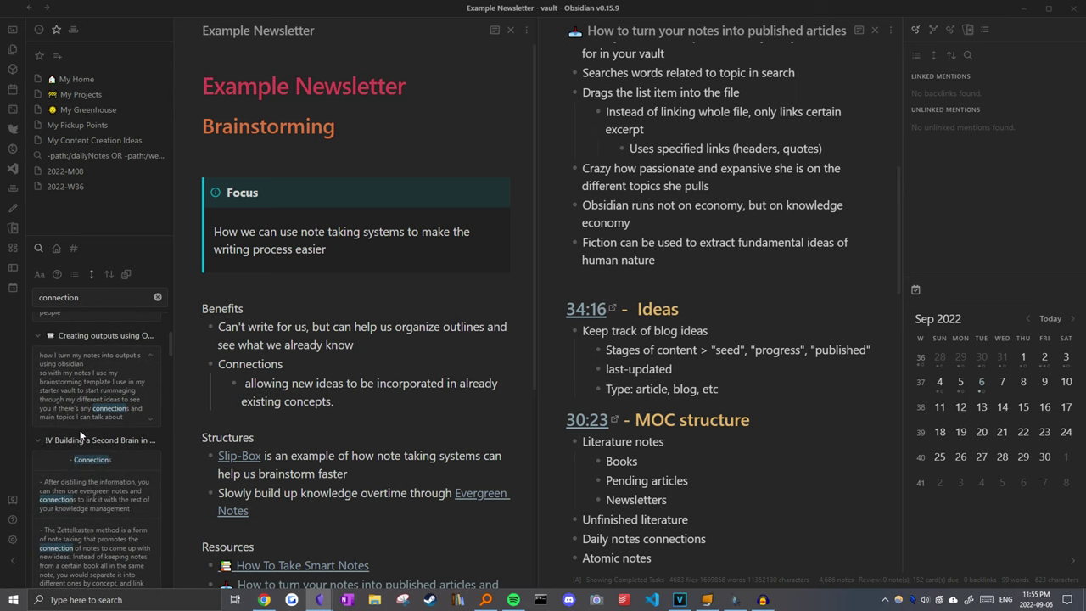
pyautogui.scroll(-8, 78, 393)
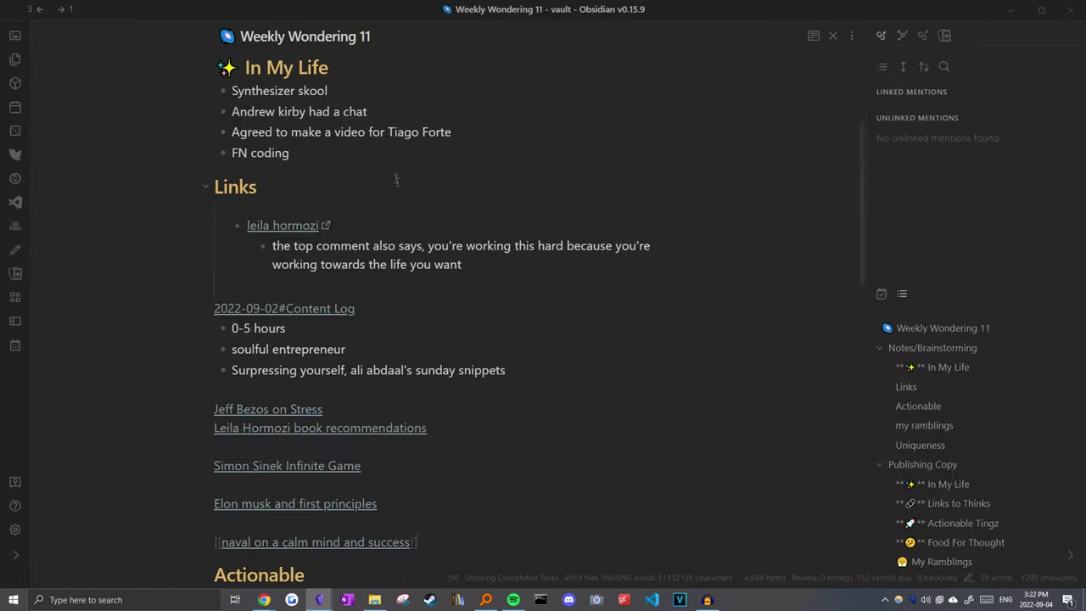
pyautogui.scroll(3, 396, 179)
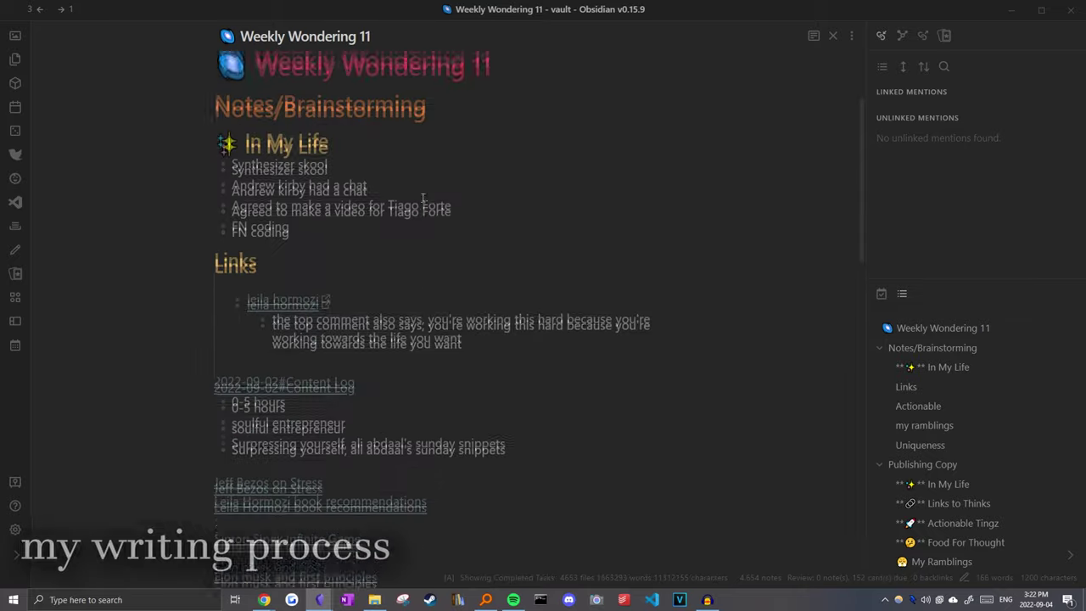
pyautogui.scroll(-6, 445, 301)
# Step: Open Weekly Wondering 11 in a second side-by-side pane, positioned under Links to Thinks
pyautogui.scroll(-5, 497, 308)
pyautogui.press('Down')
pyautogui.press('Down')
pyautogui.press('Down')
pyautogui.press('Down')
pyautogui.press('Down')
pyautogui.press('Down')
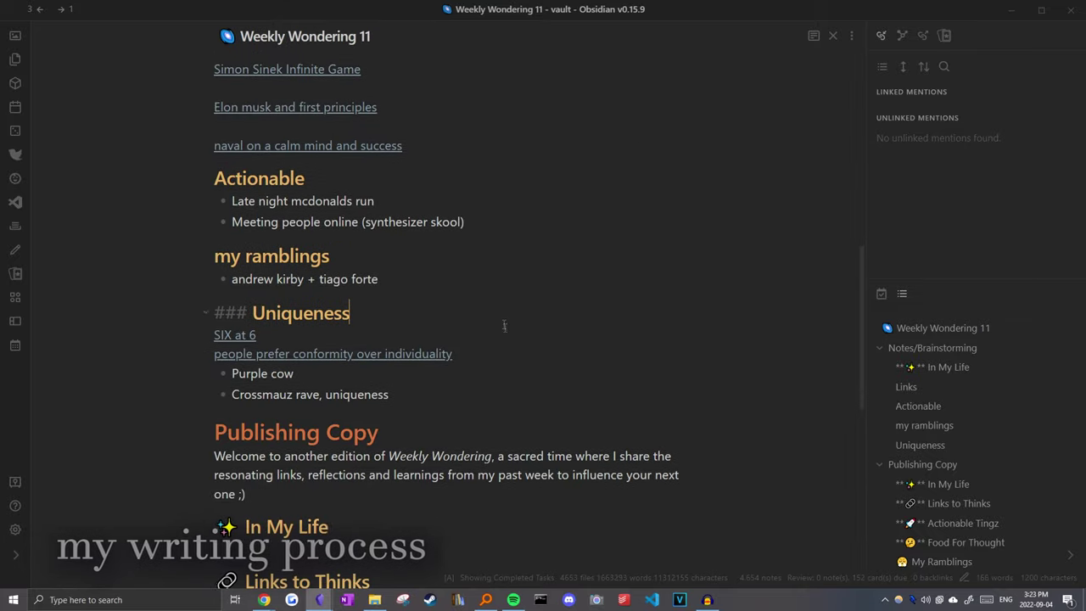
pyautogui.moveTo(512, 326); pyautogui.dragTo(451, 194)
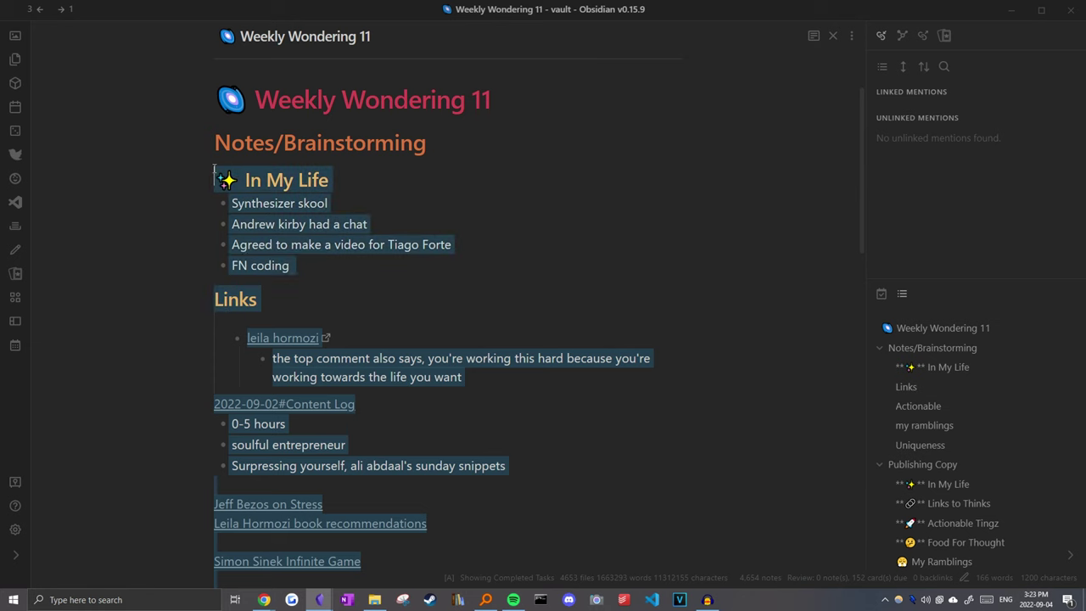
pyautogui.scroll(-10, 452, 194)
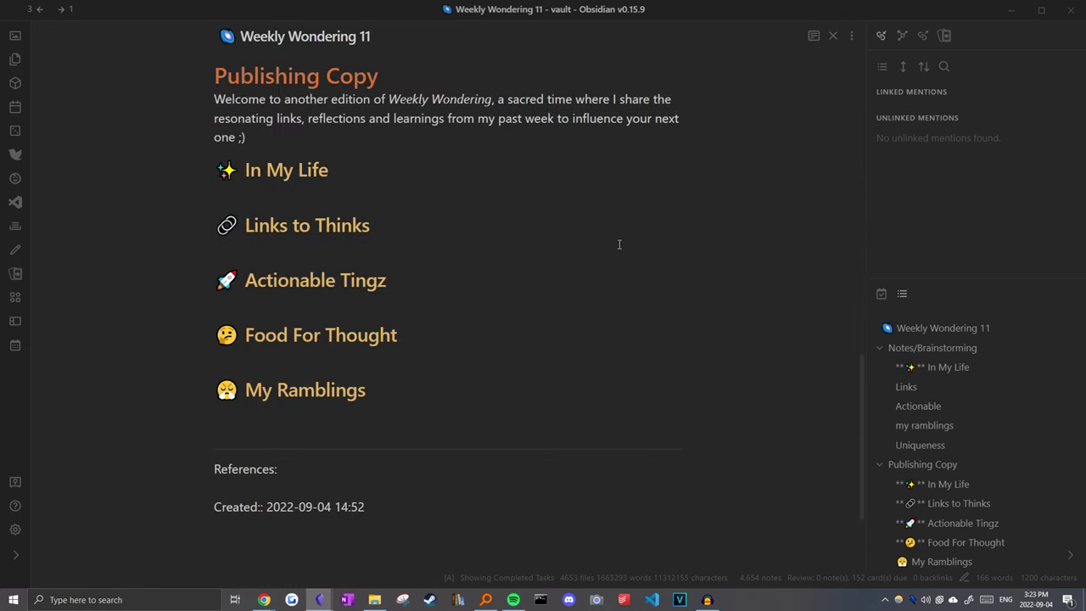
pyautogui.click(607, 246)
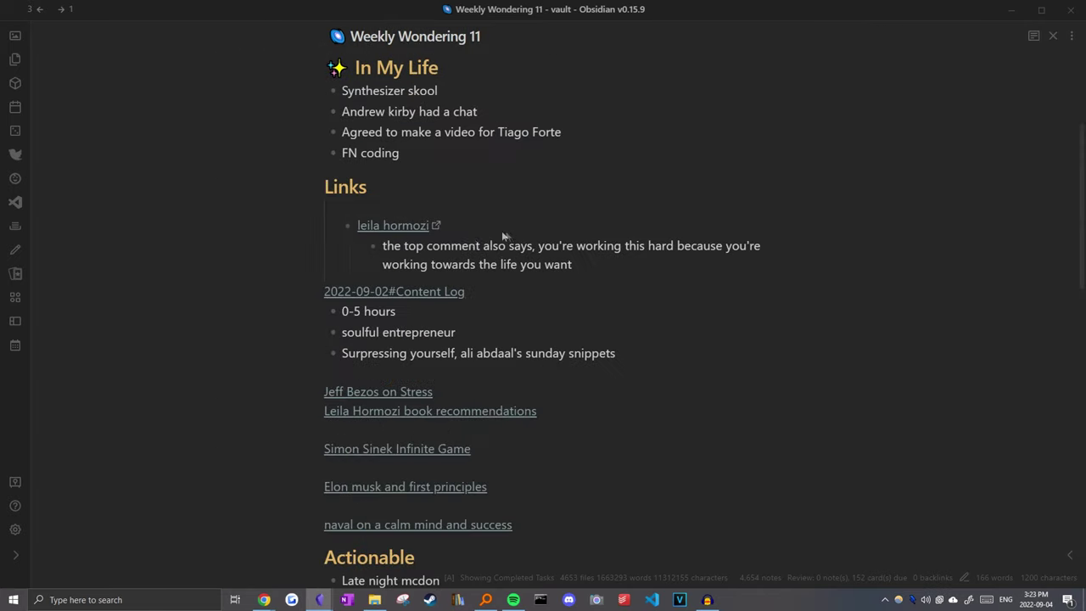
pyautogui.scroll(5, 436, 260)
pyautogui.scroll(-2, 436, 259)
pyautogui.hotkey('ctrl', '\\')
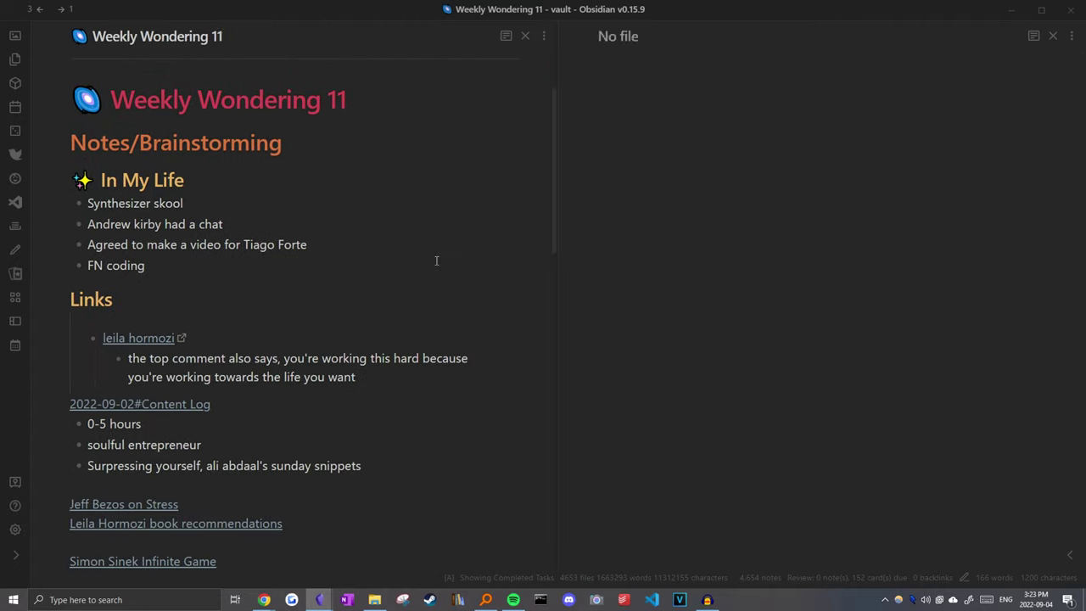
pyautogui.scroll(-5, 642, 279)
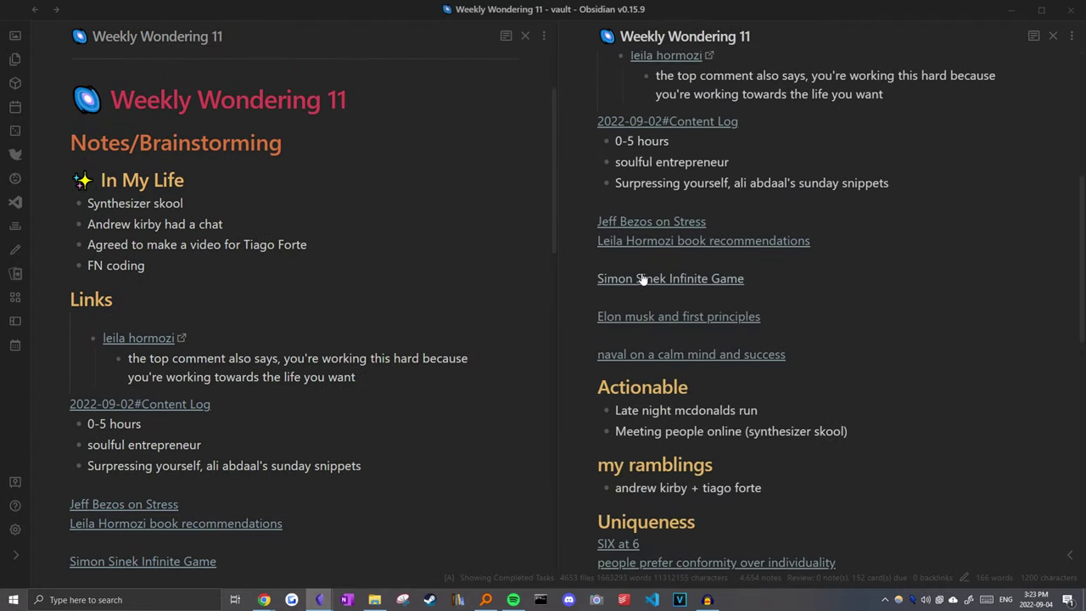
pyautogui.scroll(2, 642, 279)
pyautogui.scroll(-1, 704, 339)
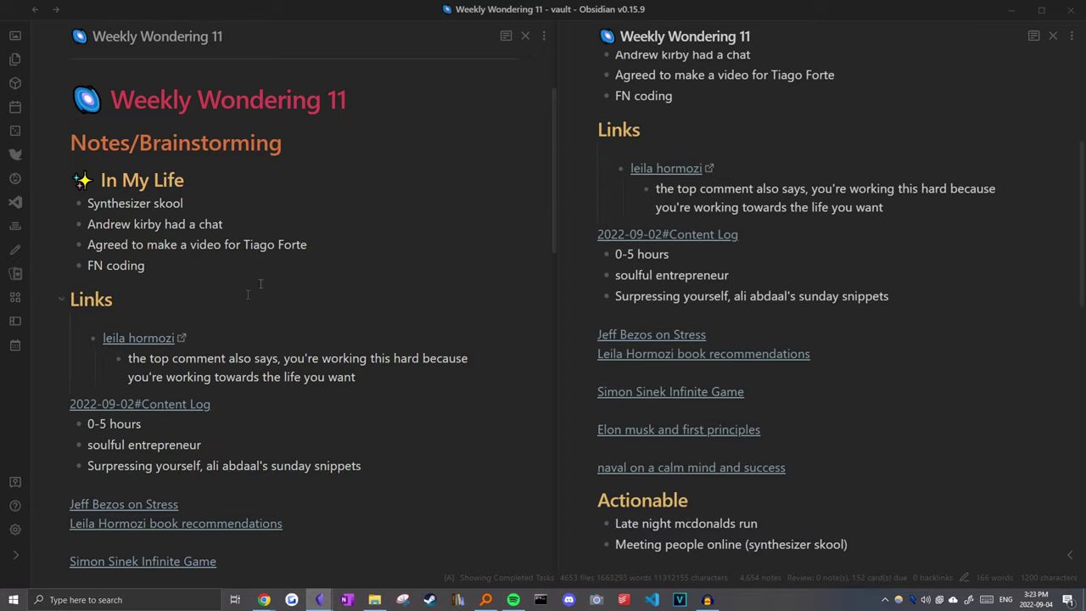
pyautogui.scroll(-8, 726, 333)
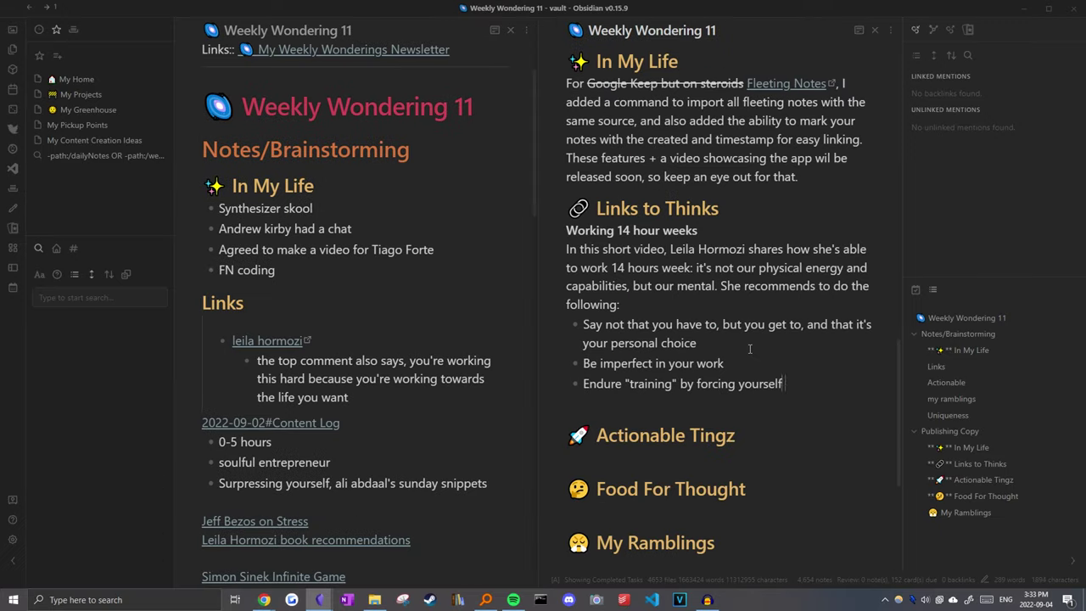
# Step: Write the bullet 'to work 14 hours a day until you adapt to it' and a follow-up paragraph
pyautogui.write('to work 14 hours a week until you adapt to it')
pyautogui.hotkey('ctrl', 'BackSpace')
pyautogui.write('day until you adapt to it')
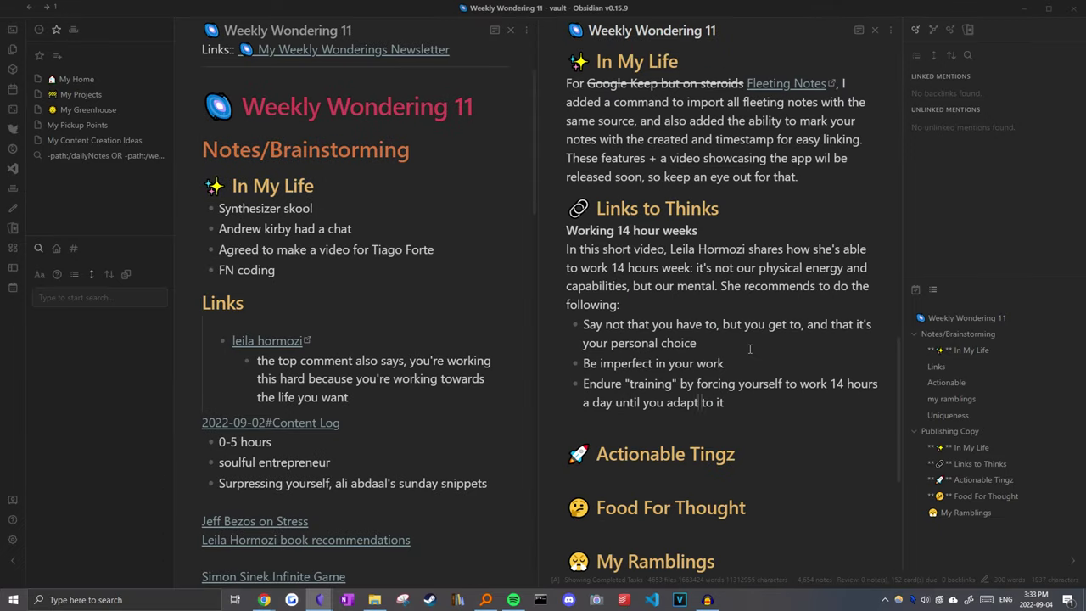
pyautogui.press('End')
pyautogui.press('Return')
pyautogui.press('Return')
pyautogui.write('Sure you can call it unhealthy, buit')
pyautogui.hotkey('ctrl', 'BackSpace')
pyautogui.hotkey('ctrl', 'BackSpace')
pyautogui.hotkey('ctrl', 'BackSpace')
pyautogui.hotkey('ctrl', 'BackSpace')
pyautogui.hotkey('ctrl', 'BackSpace')
pyautogui.hotkey('ctrl', 'BackSpace')
pyautogui.hotkey('ctrl', 'BackSpace')
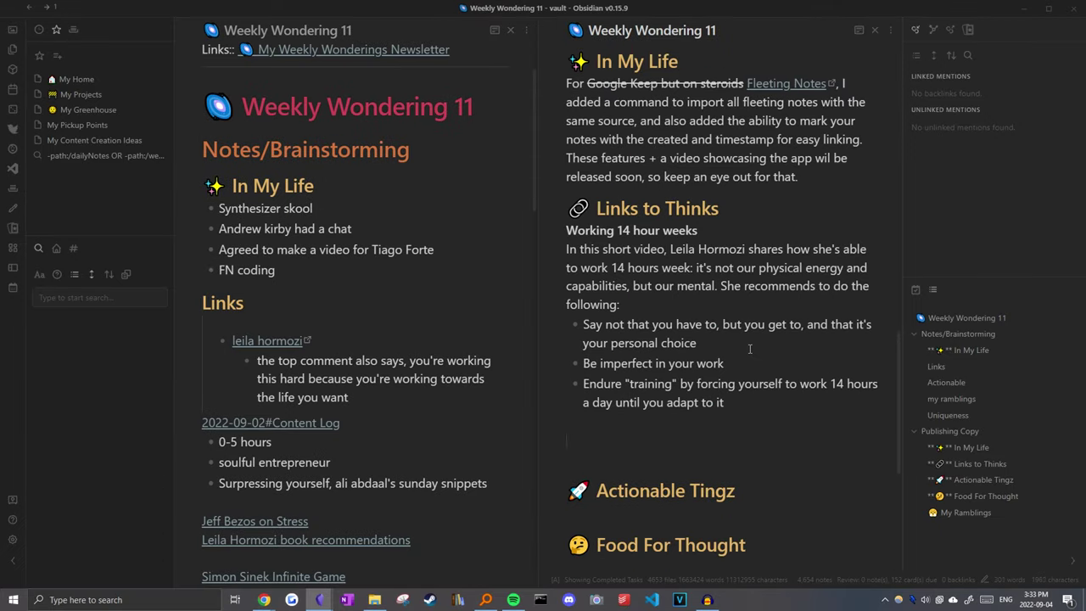
pyautogui.write('The mindset is definitely not for everyone, but ')
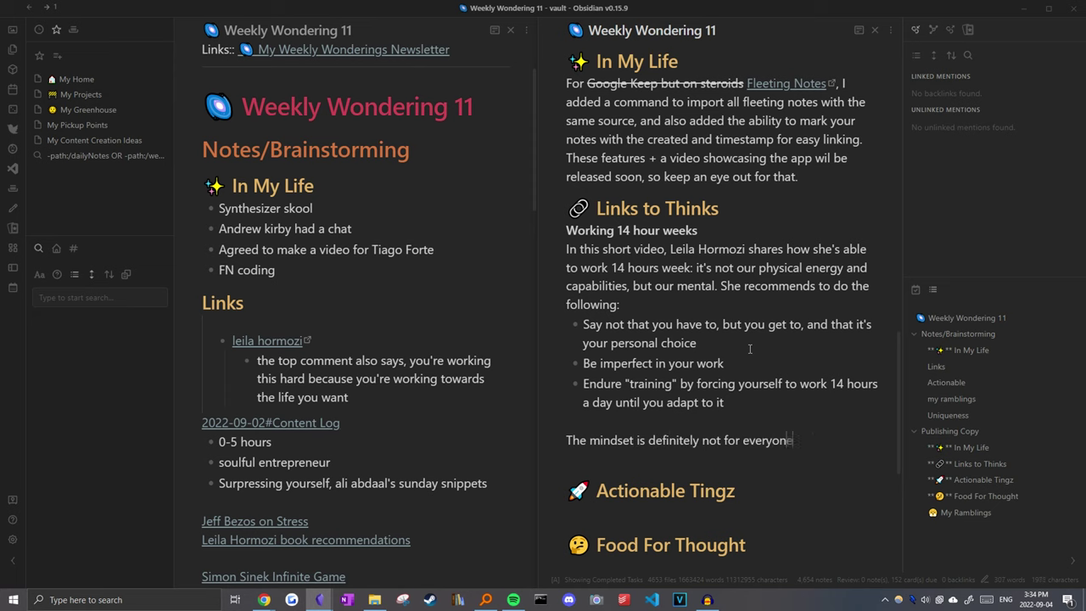
pyautogui.write('the top comment is what justifies it for me.')
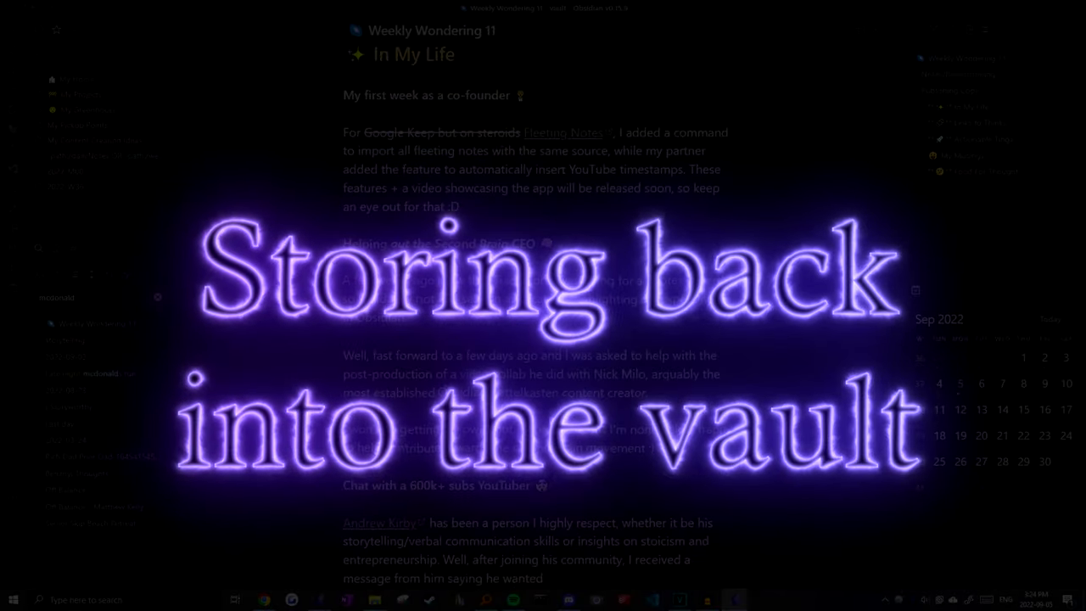
pyautogui.scroll(-20, 535, 339)
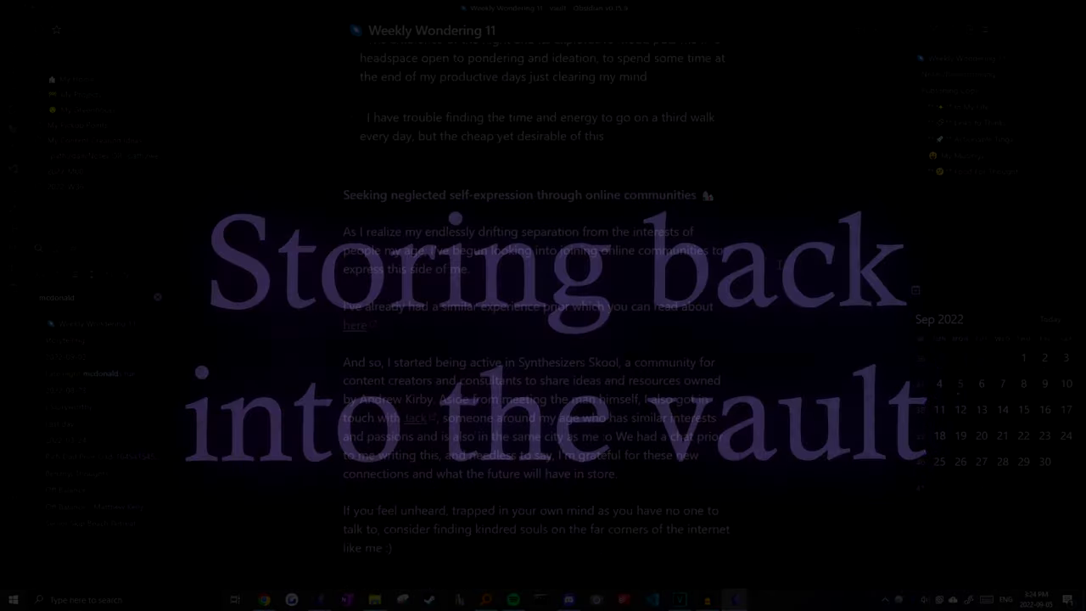
pyautogui.scroll(-2, 779, 264)
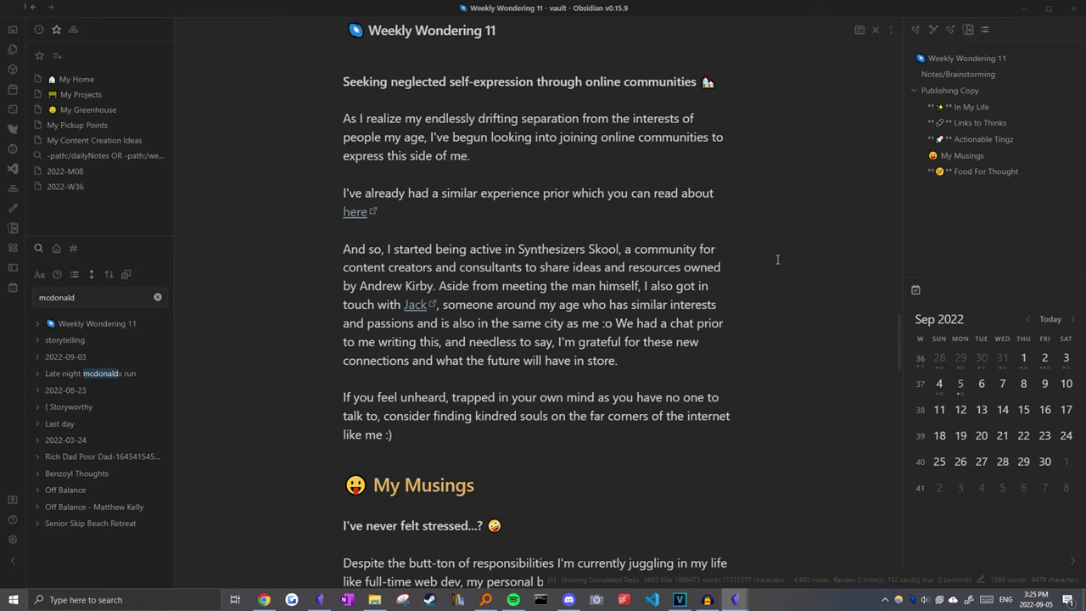
pyautogui.scroll(-6, 775, 259)
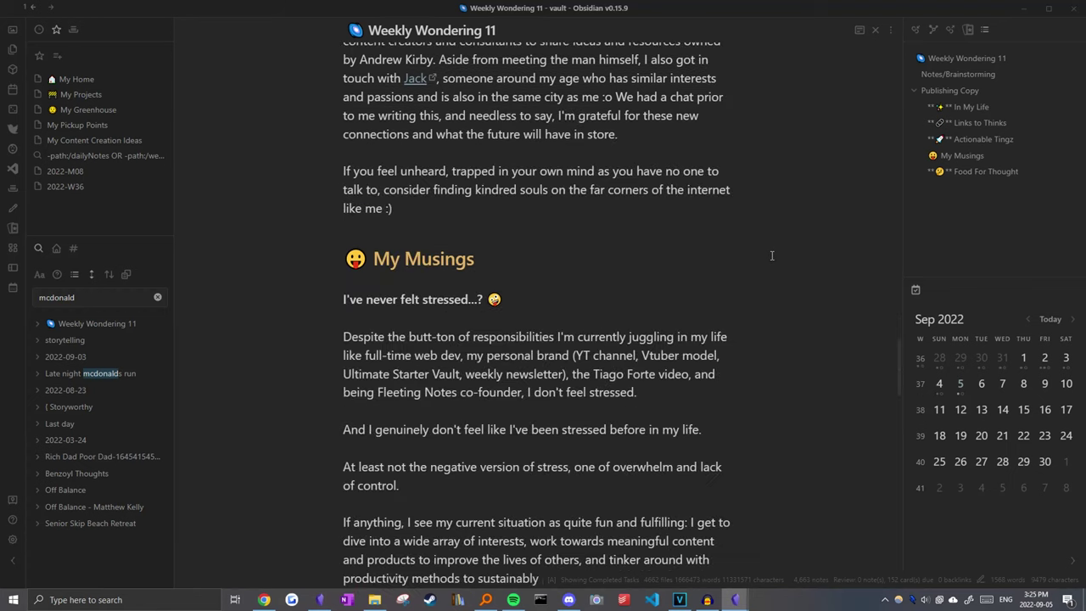
pyautogui.moveTo(767, 259); pyautogui.dragTo(363, 210)
pyautogui.click(715, 291)
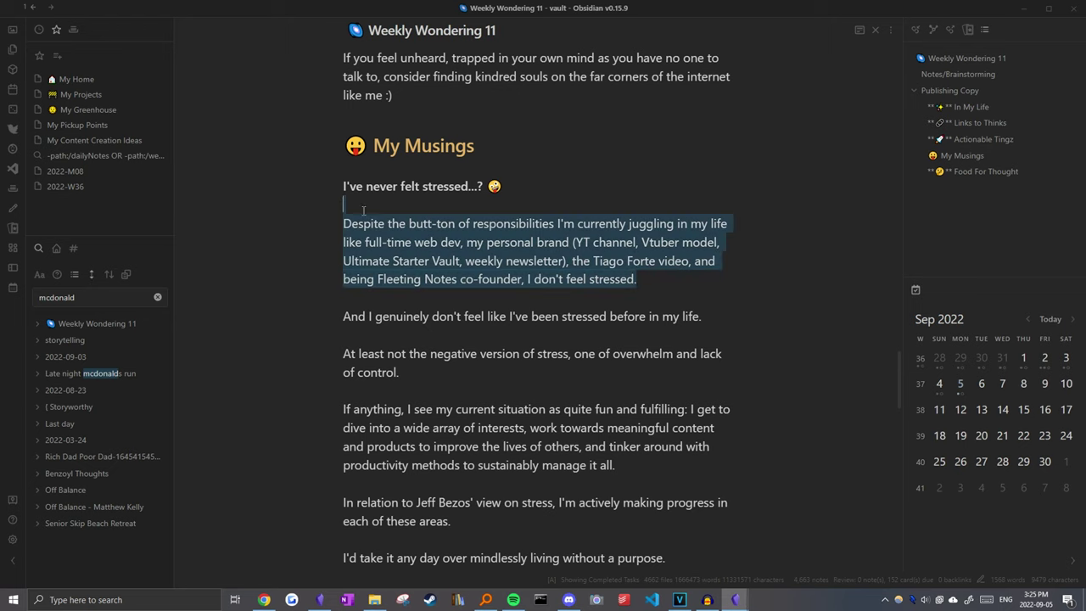
pyautogui.hotkey('shift', 'Up')
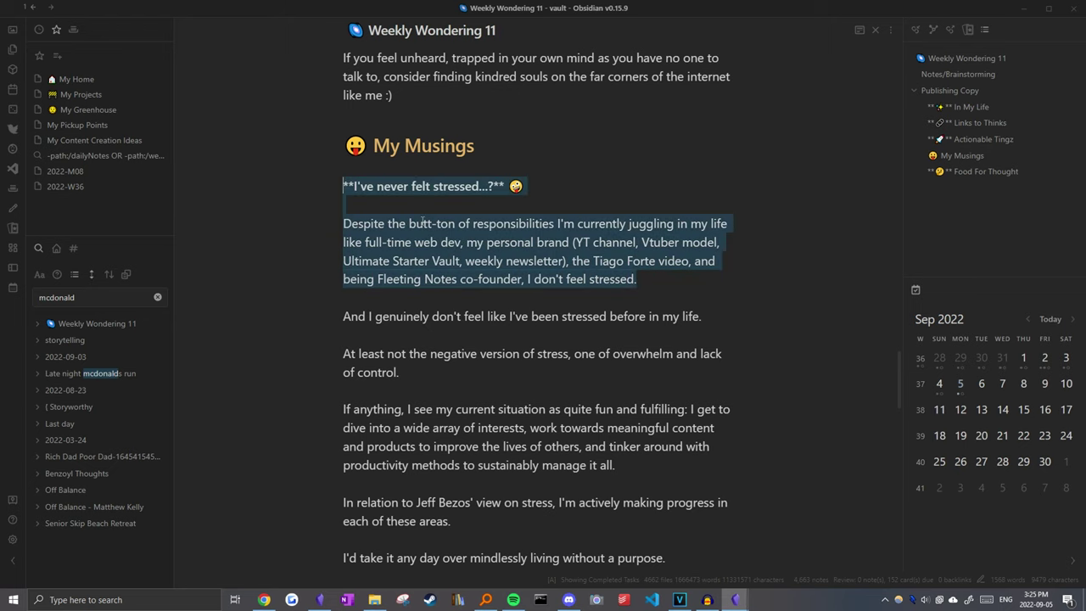
pyautogui.click(553, 173)
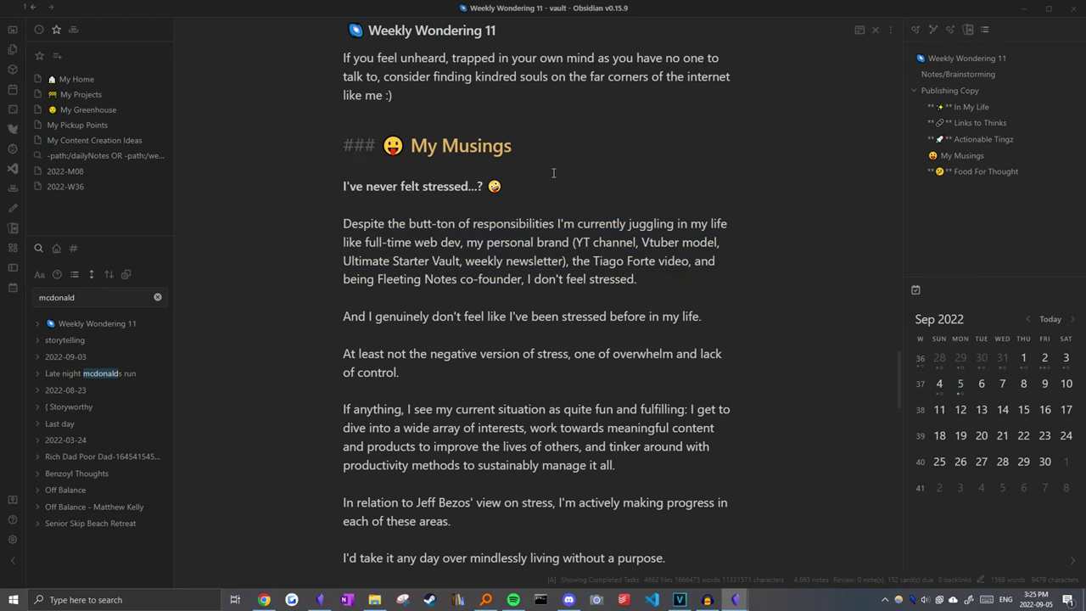
pyautogui.scroll(-6, 540, 189)
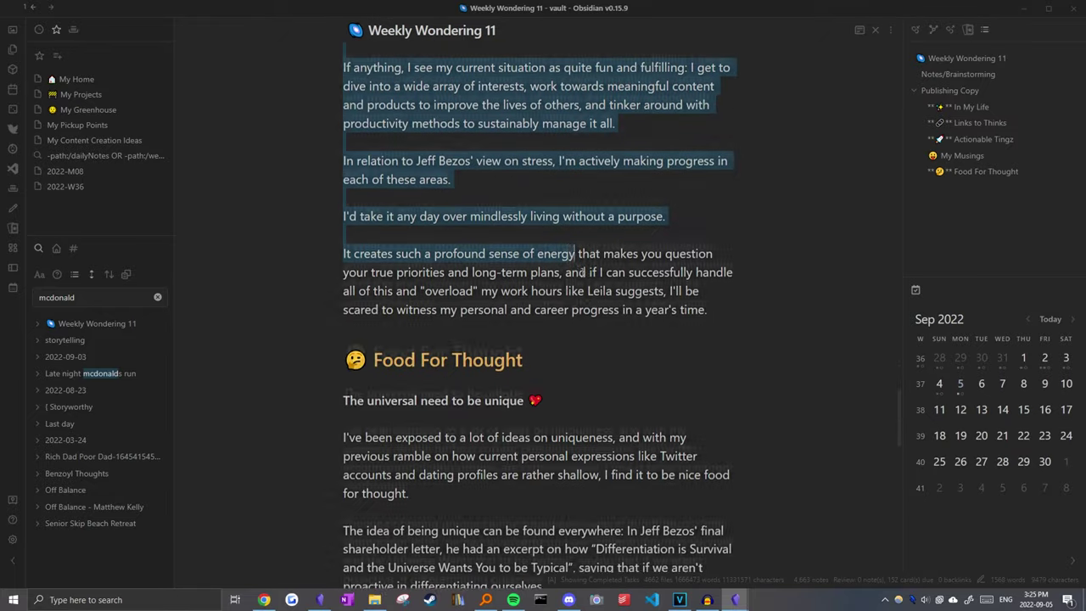
pyautogui.scroll(3, 738, 398)
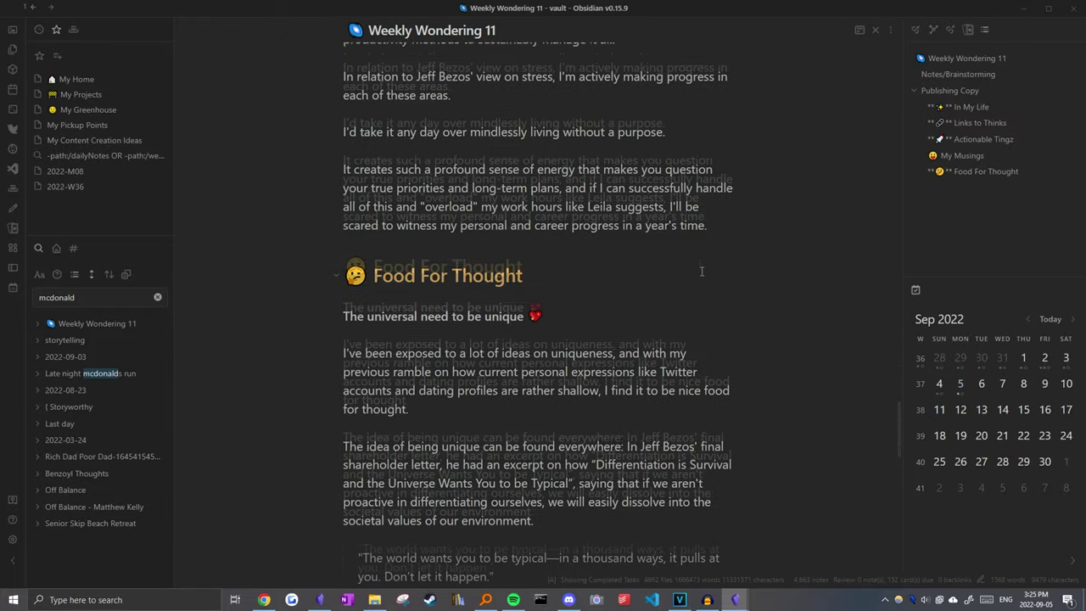
pyautogui.scroll(4, 738, 398)
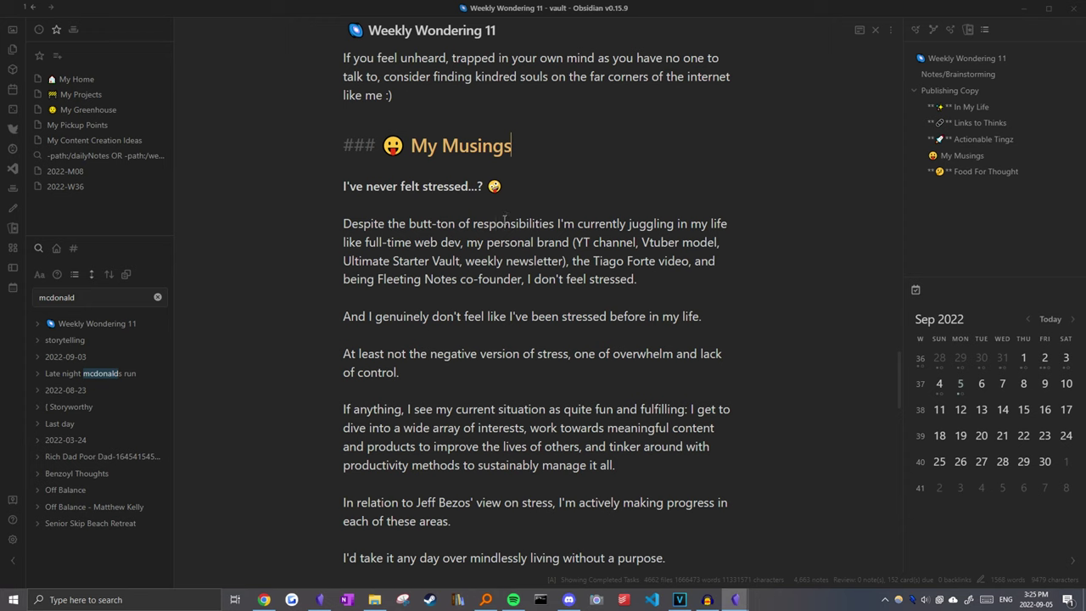
pyautogui.write('[[')
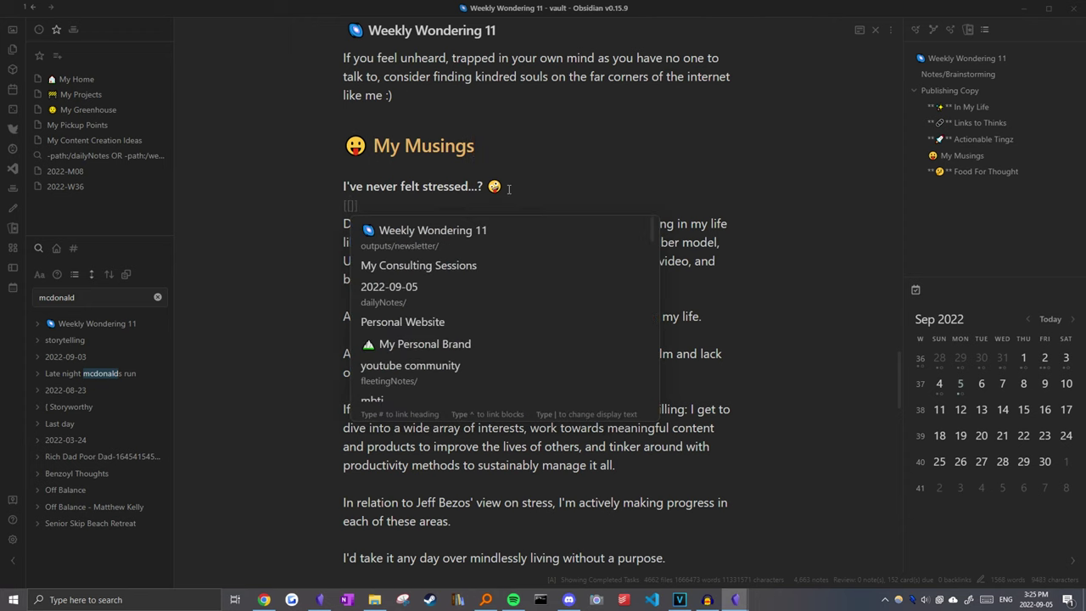
pyautogui.press('Escape')
pyautogui.hotkey('ctrl', 'o')
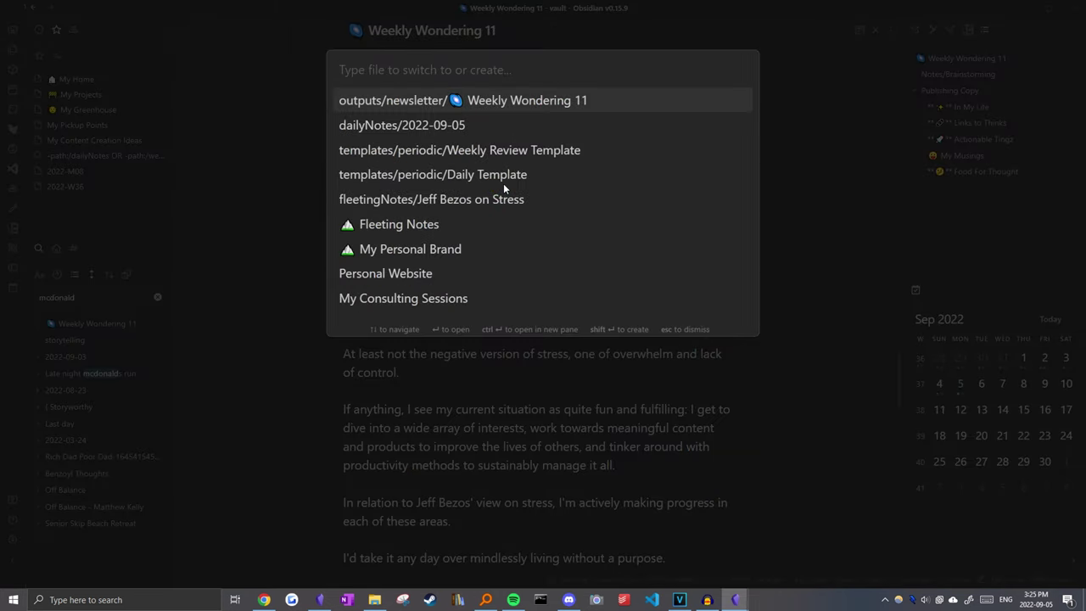
pyautogui.write('stresse')
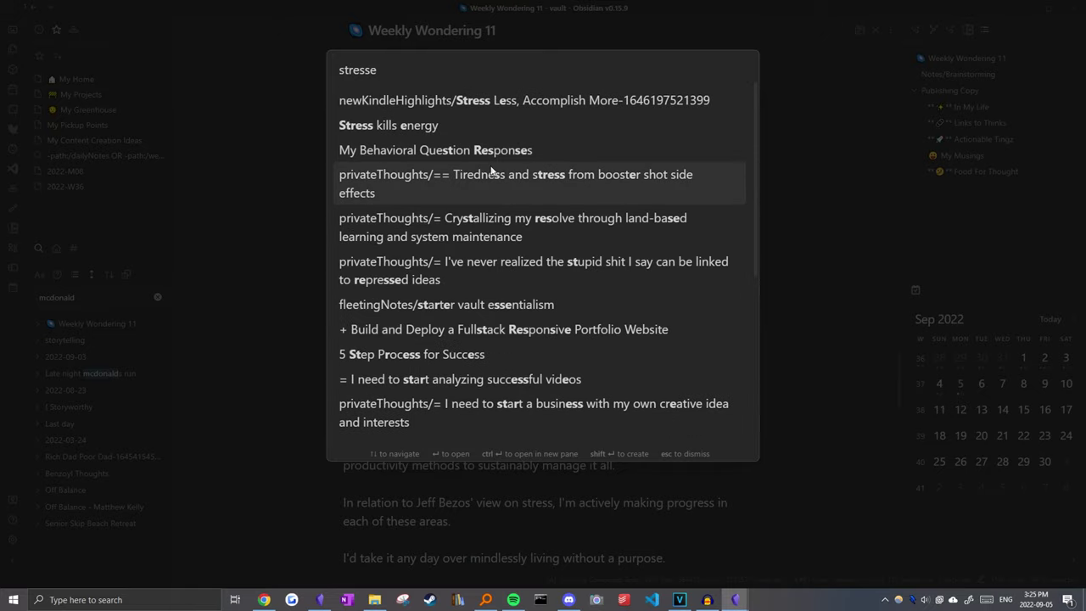
pyautogui.write('d')
pyautogui.press('Escape')
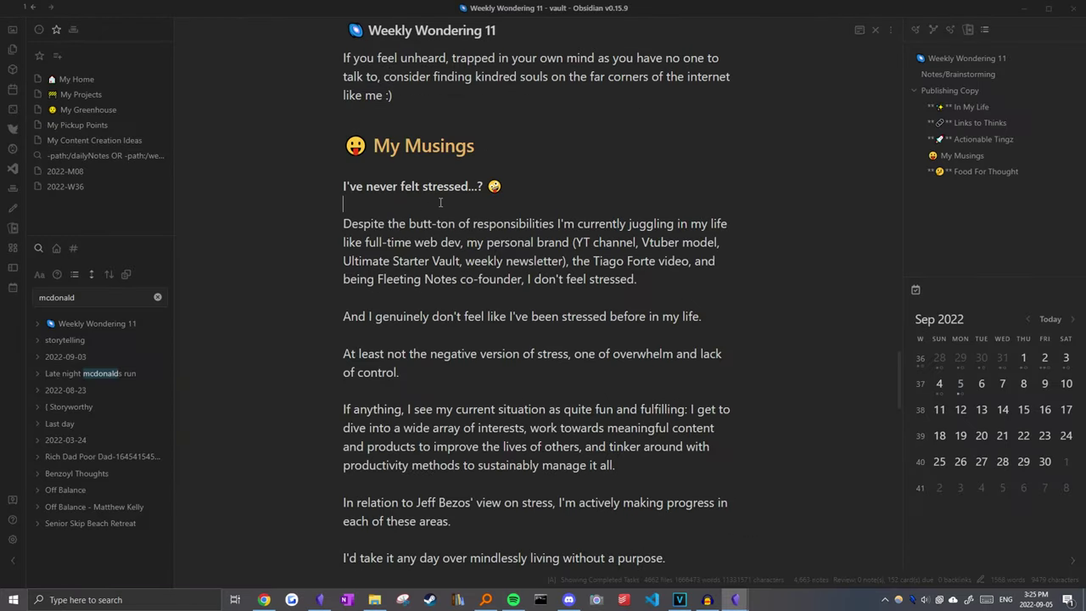
# Step: Create the thought note 'I've never felt stressed before' tagged reflection
pyautogui.hotkey('ctrl', 'p')
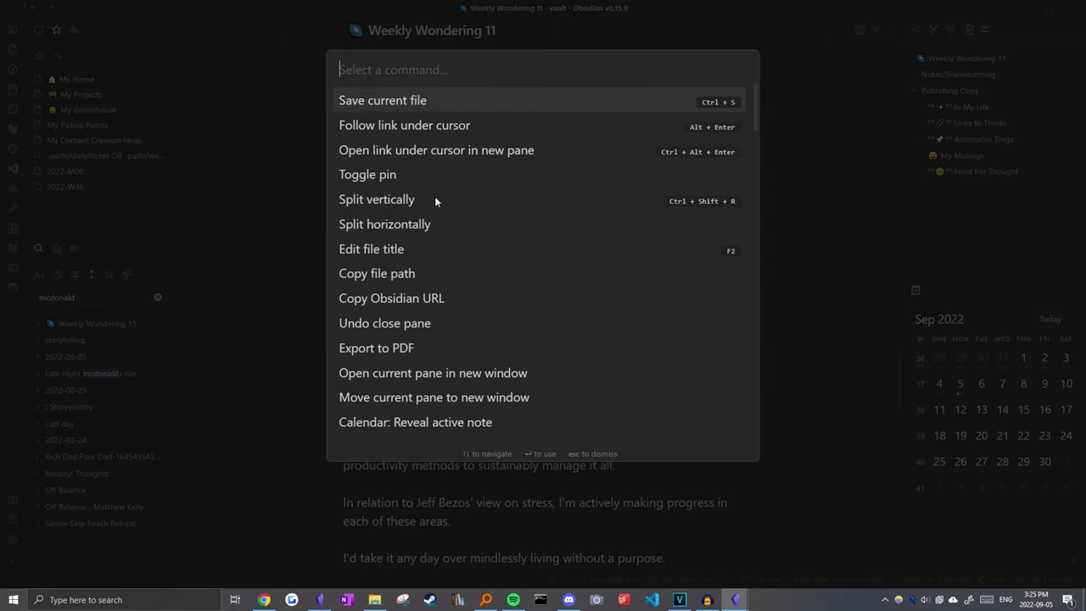
pyautogui.write('thought')
pyautogui.click(484, 105)
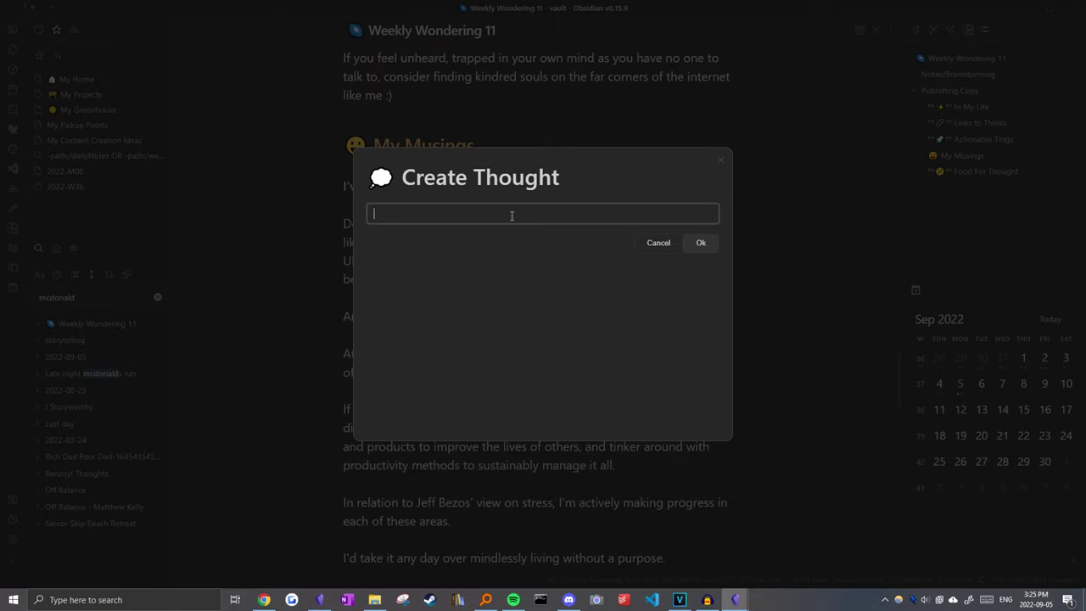
pyautogui.write("I've never felt stressed before")
pyautogui.press('Return')
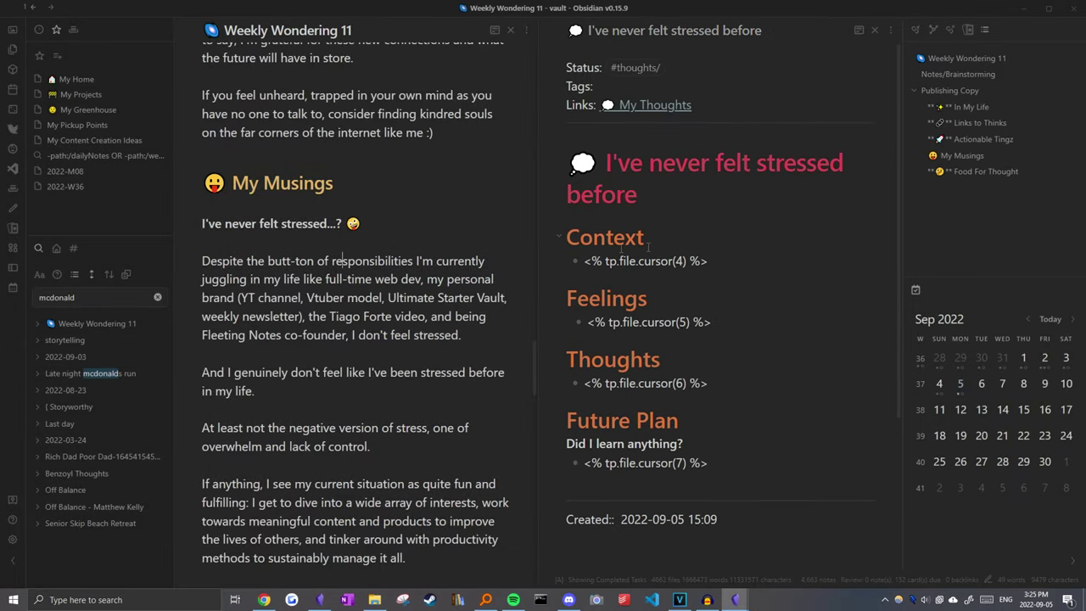
pyautogui.write('reflection')
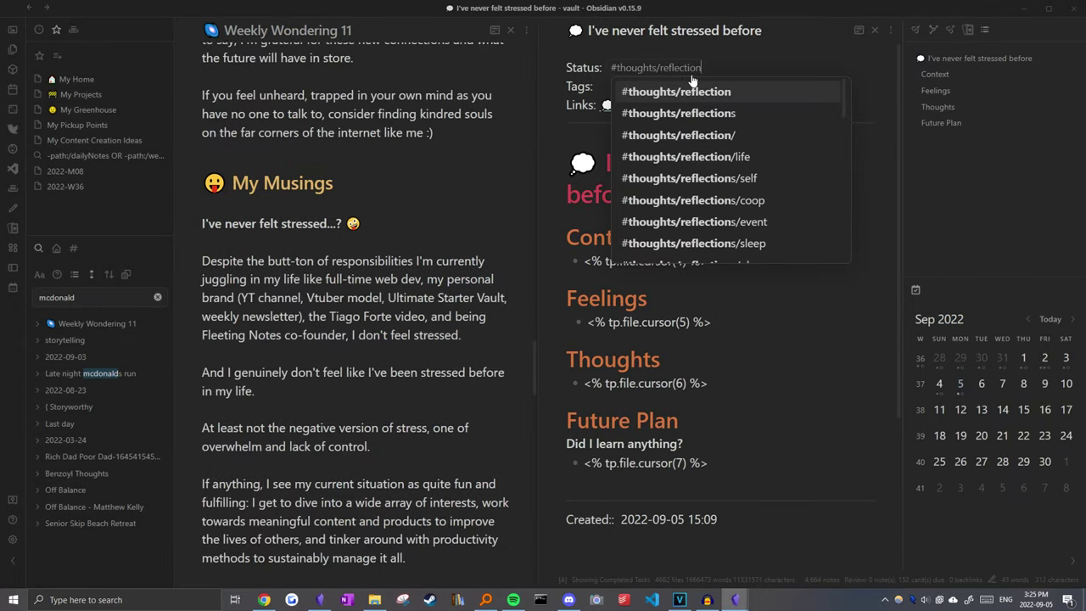
pyautogui.hotkey('alt', 'Tab')
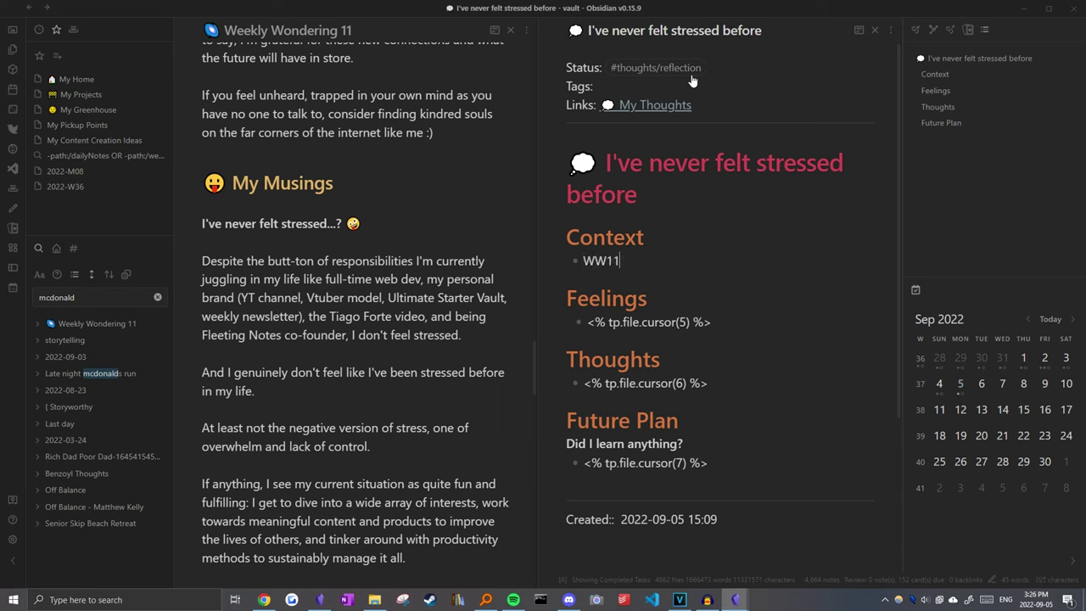
pyautogui.hotkey('alt', 'Tab')
pyautogui.hotkey('alt', 'Tab')
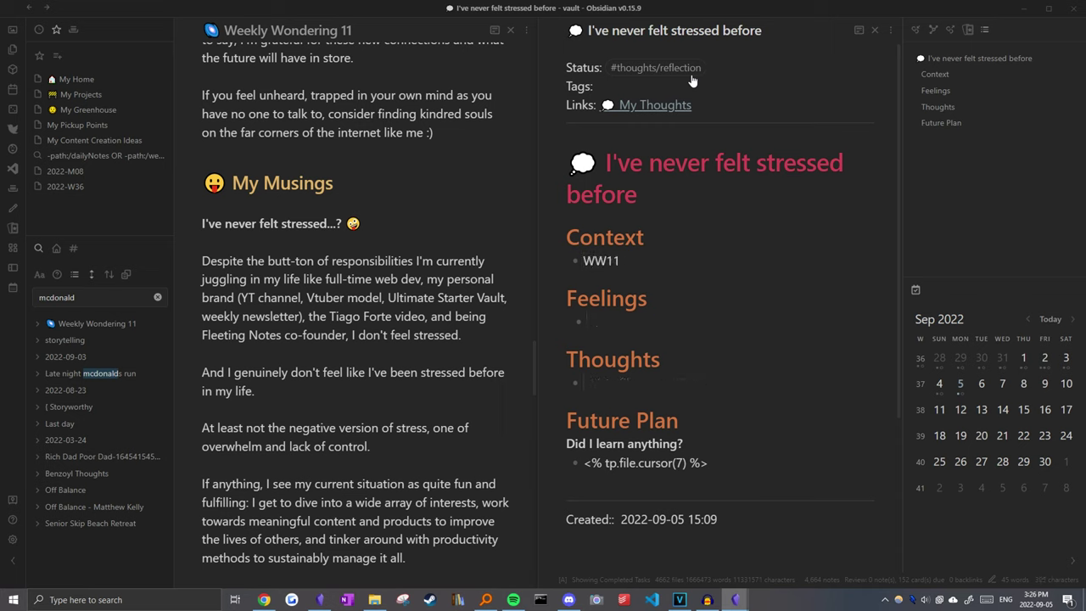
# Step: Move the stress musing into the note's Thoughts section and replace its heading with a link
pyautogui.moveTo(395, 228); pyautogui.dragTo(409, 358)
pyautogui.hotkey('ctrl', 'x')
pyautogui.click(611, 381)
pyautogui.hotkey('ctrl', 'v')
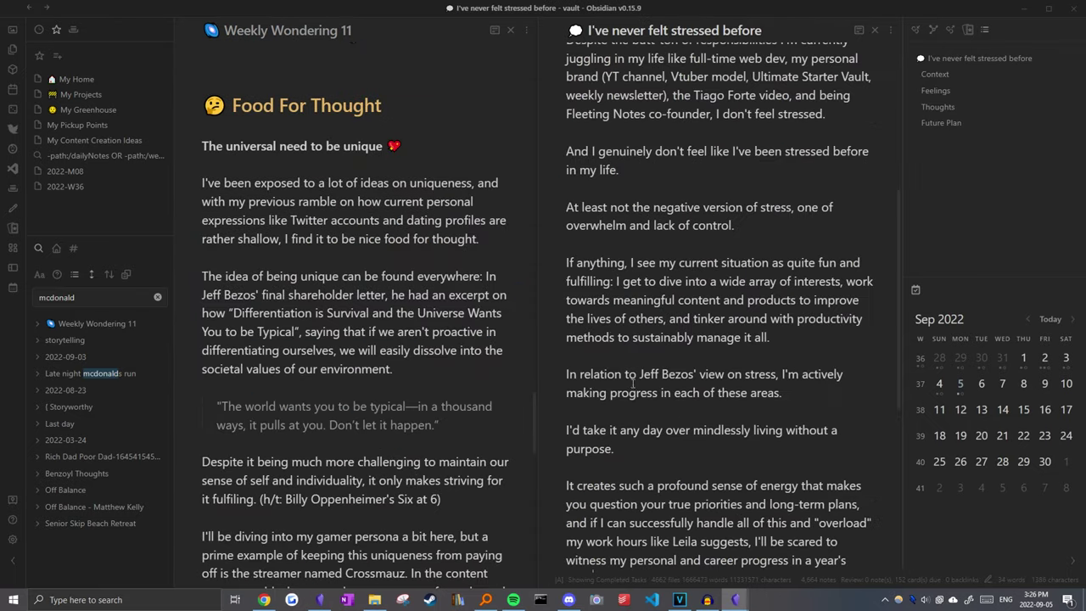
pyautogui.scroll(3, 356, 339)
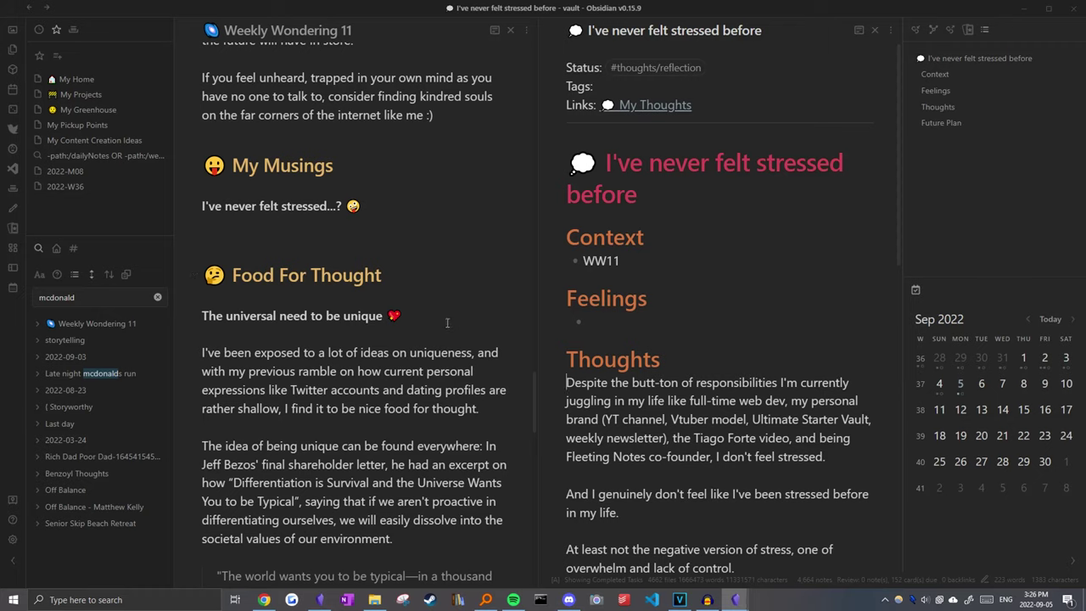
pyautogui.tripleClick(299, 208)
pyautogui.write('[[')
pyautogui.click(298, 231)
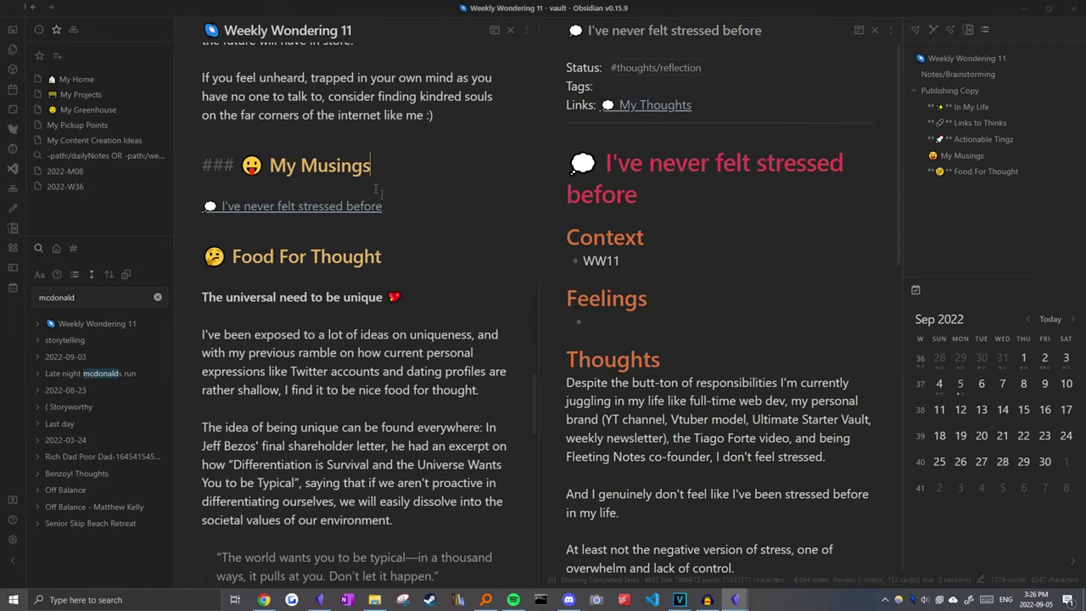
# Step: Delete the whole Food For Thought write-up from the newsletter
pyautogui.scroll(-5, 340, 297)
pyautogui.scroll(-5, 339, 297)
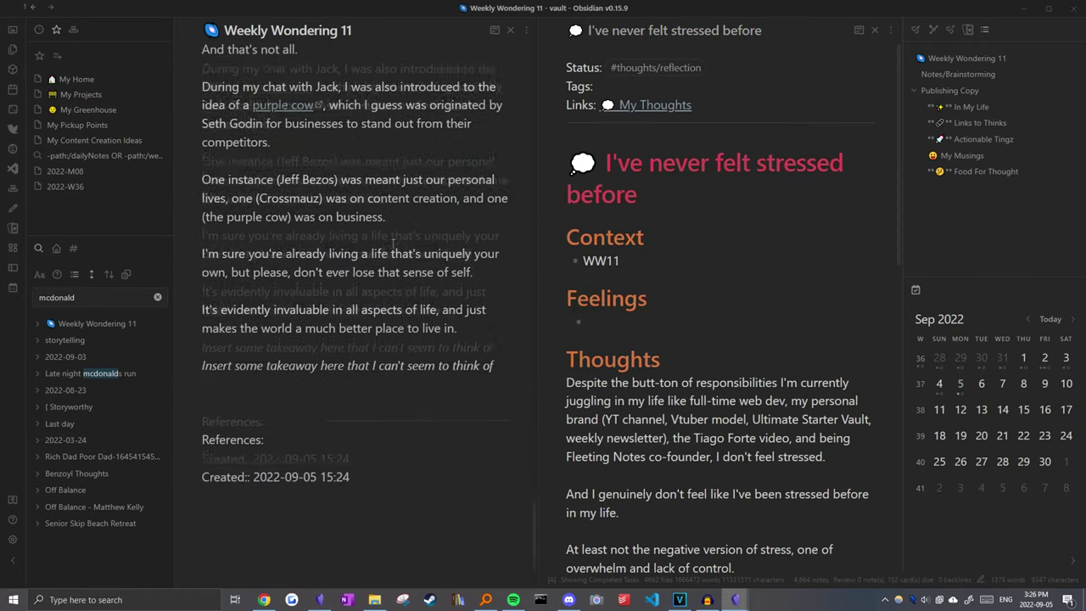
pyautogui.moveTo(494, 415); pyautogui.dragTo(192, 278)
pyautogui.press('BackSpace')
# Step: Create the note 'The universal need to be unique' from the copied title
pyautogui.click(710, 279)
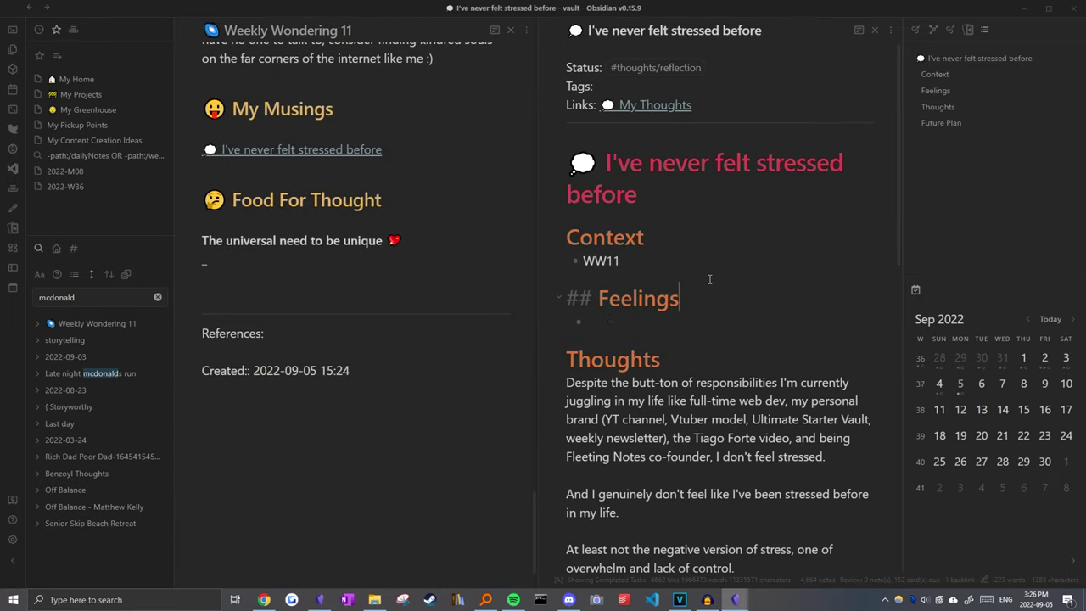
pyautogui.hotkey('ctrl', 'p')
pyautogui.press('Escape')
pyautogui.hotkey('ctrl', 'o')
pyautogui.hotkey('ctrl', 'v')
pyautogui.hotkey('shift', 'Return')
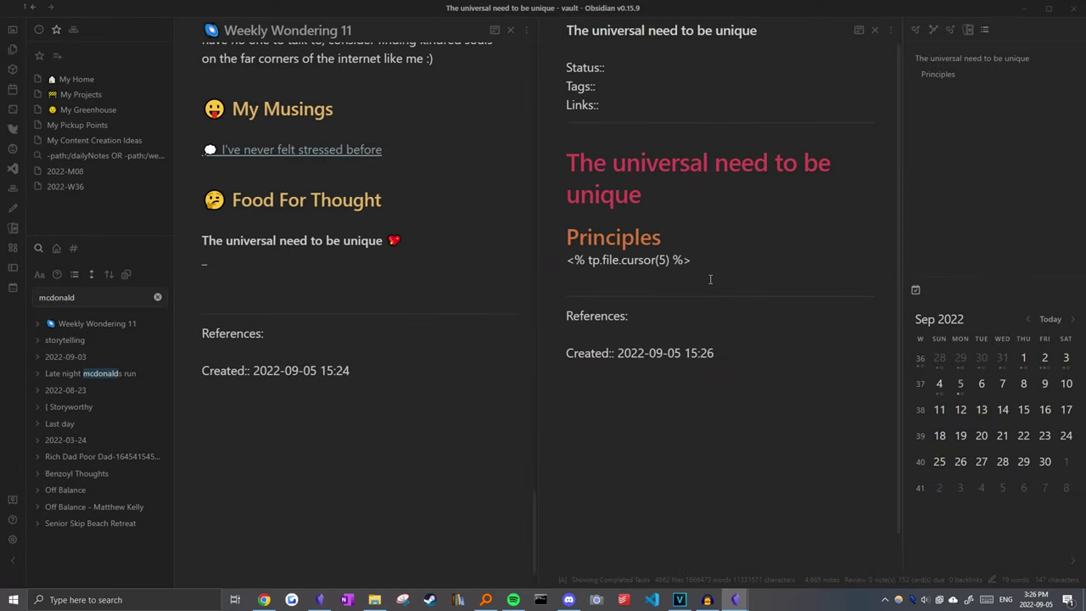
# Step: Link Individualism in the new note's Links field
pyautogui.write('[[Authen')
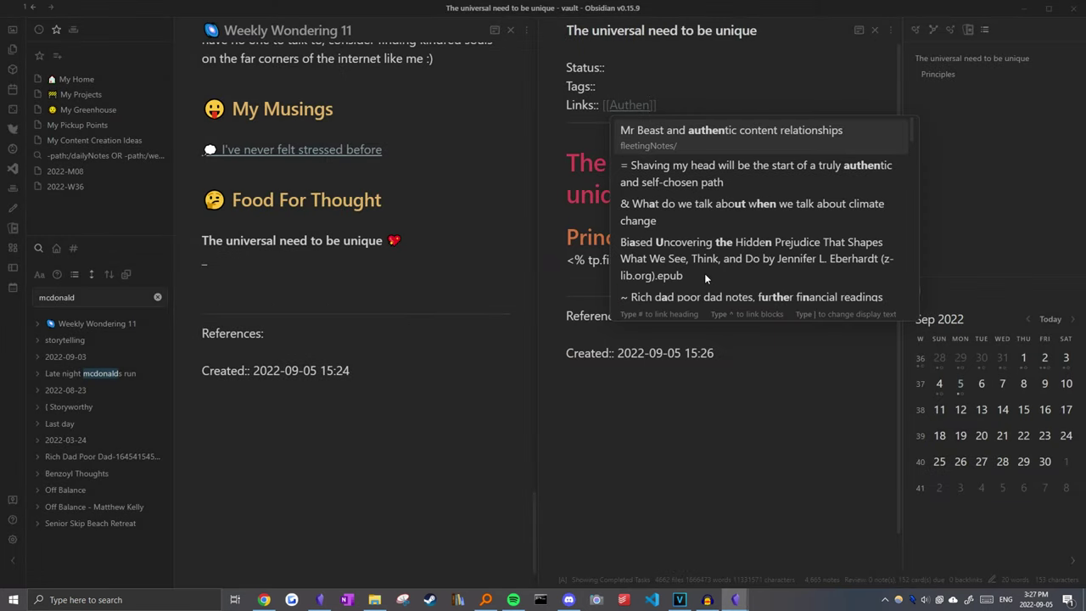
pyautogui.write('ticity')
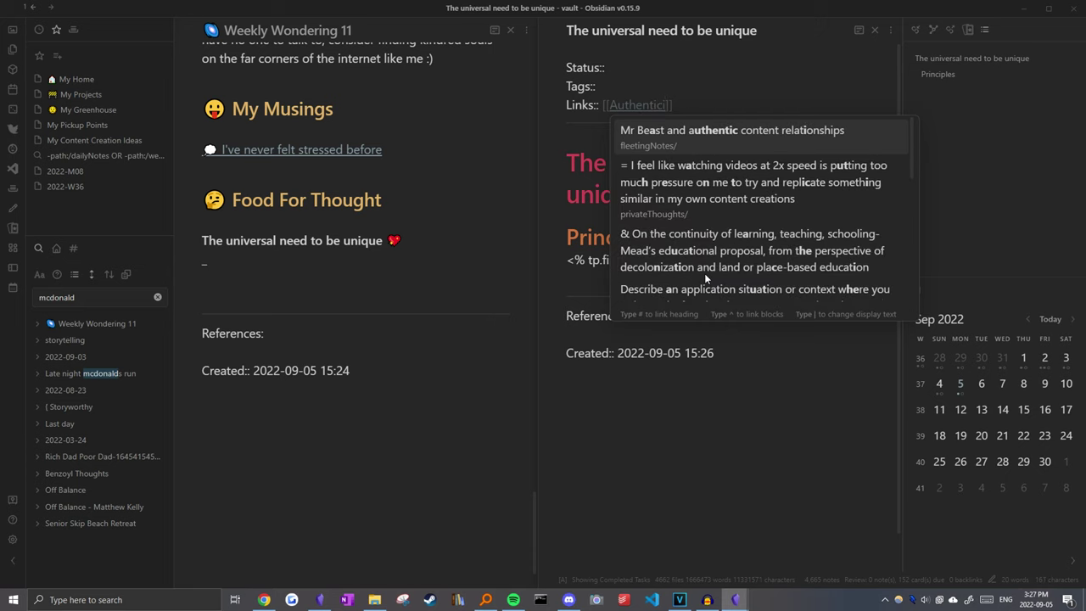
pyautogui.press('BackSpace')
pyautogui.press('BackSpace')
pyautogui.press('BackSpace')
pyautogui.press('BackSpace')
pyautogui.press('BackSpace')
pyautogui.press('BackSpace')
pyautogui.press('BackSpace')
pyautogui.press('BackSpace')
pyautogui.press('BackSpace')
pyautogui.press('BackSpace')
pyautogui.press('BackSpace')
pyautogui.press('BackSpace')
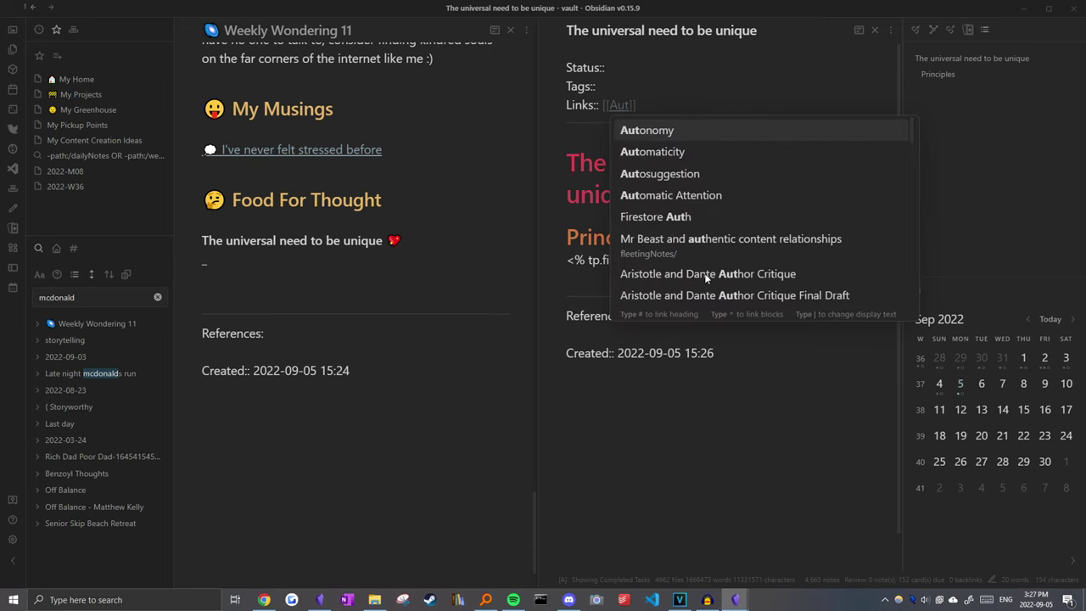
pyautogui.write('Unique')
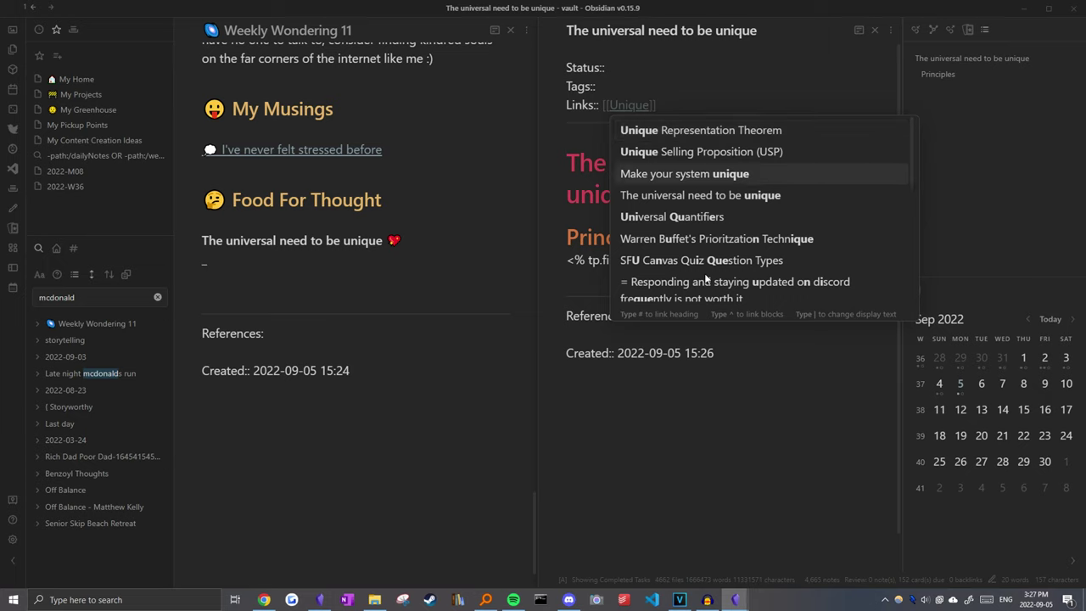
pyautogui.press('Down')
pyautogui.press('Down')
pyautogui.press('Down')
pyautogui.press('Down')
pyautogui.press('Down')
pyautogui.press('Down')
pyautogui.press('Up')
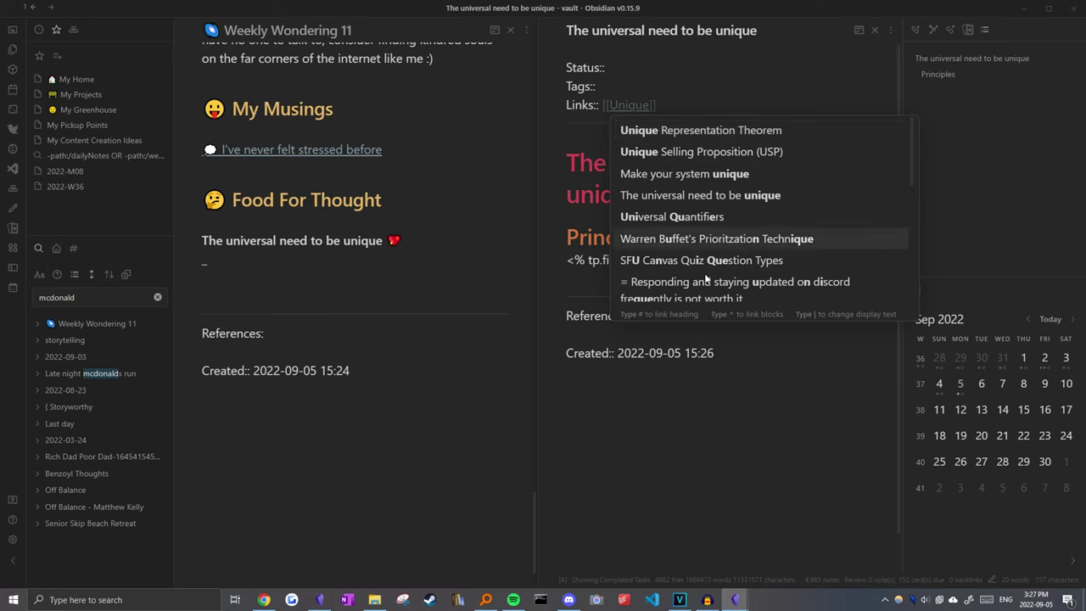
pyautogui.press('BackSpace')
pyautogui.press('BackSpace')
pyautogui.press('BackSpace')
pyautogui.press('BackSpace')
pyautogui.press('BackSpace')
pyautogui.press('BackSpace')
pyautogui.press('BackSpace')
pyautogui.press('BackSpace')
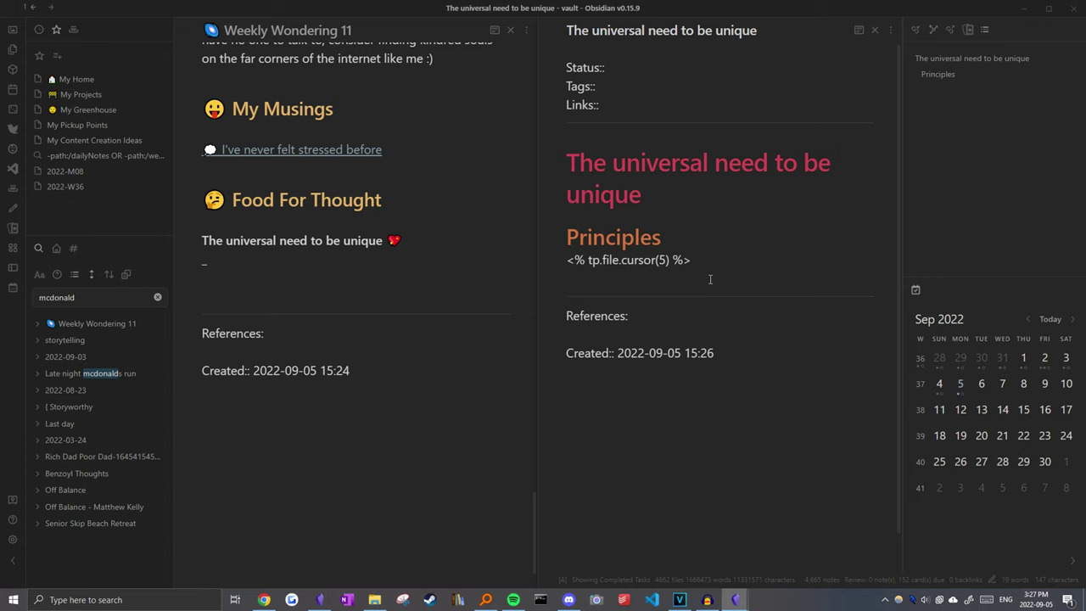
pyautogui.write('[[Individu')
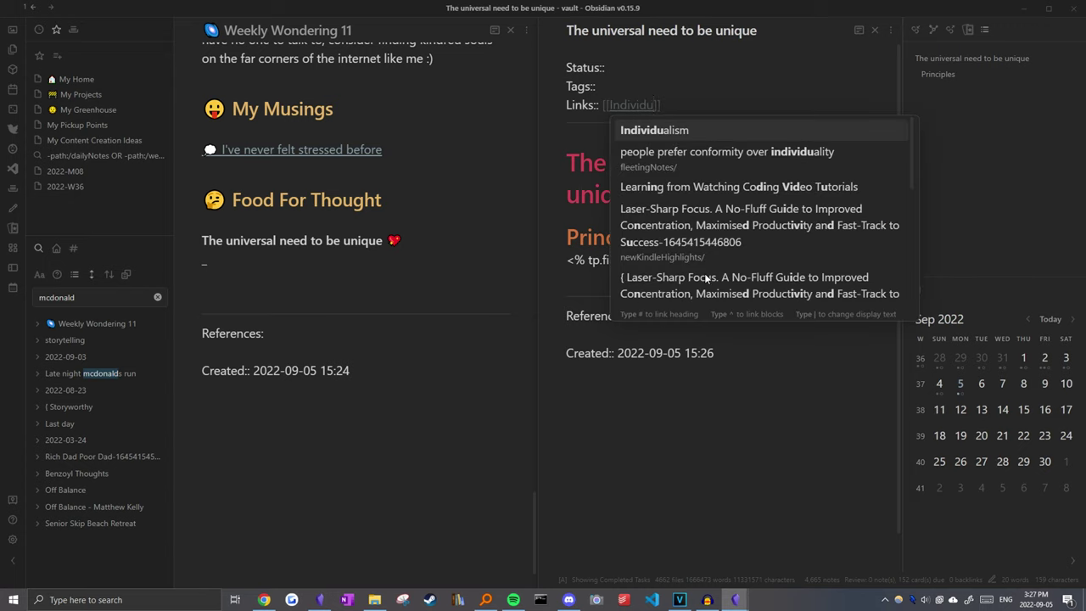
pyautogui.press('Return')
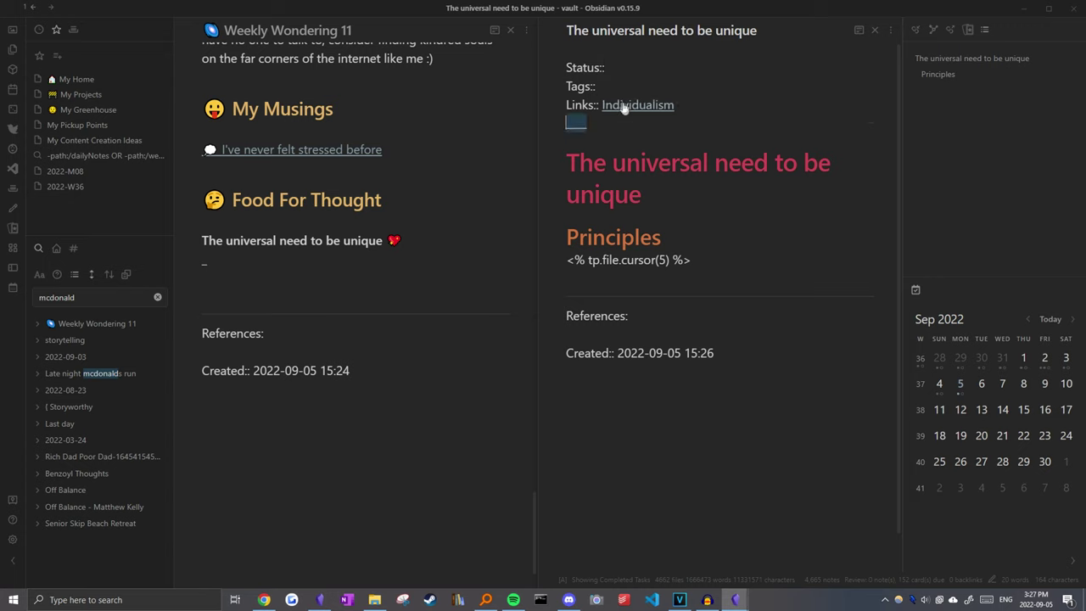
# Step: In Individualism, add a bullet linking The universal need to be unique under Self-Discipline
pyautogui.click(619, 104)
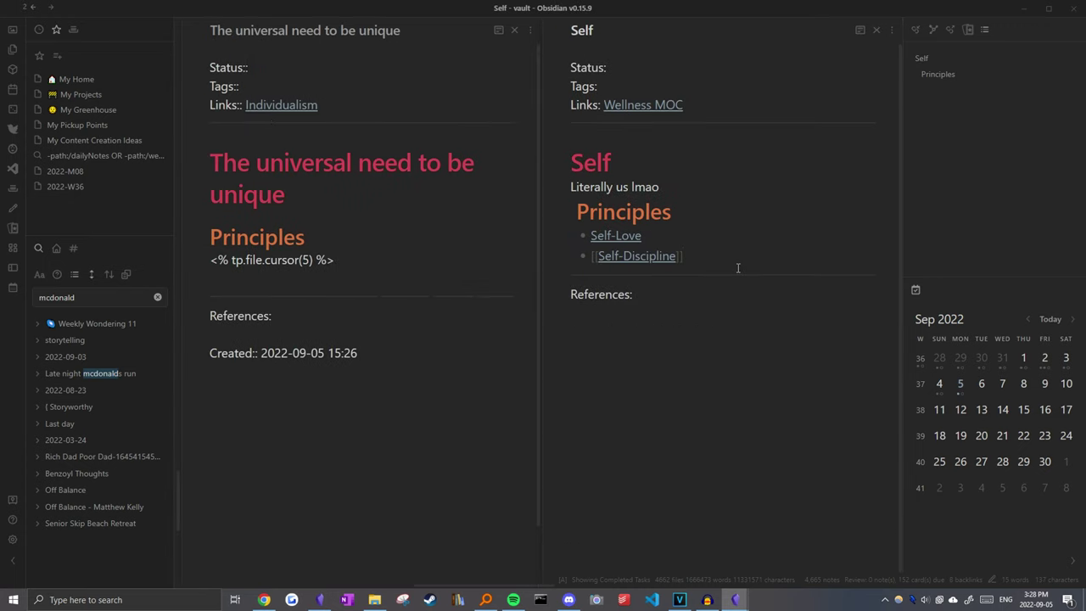
pyautogui.press('Return')
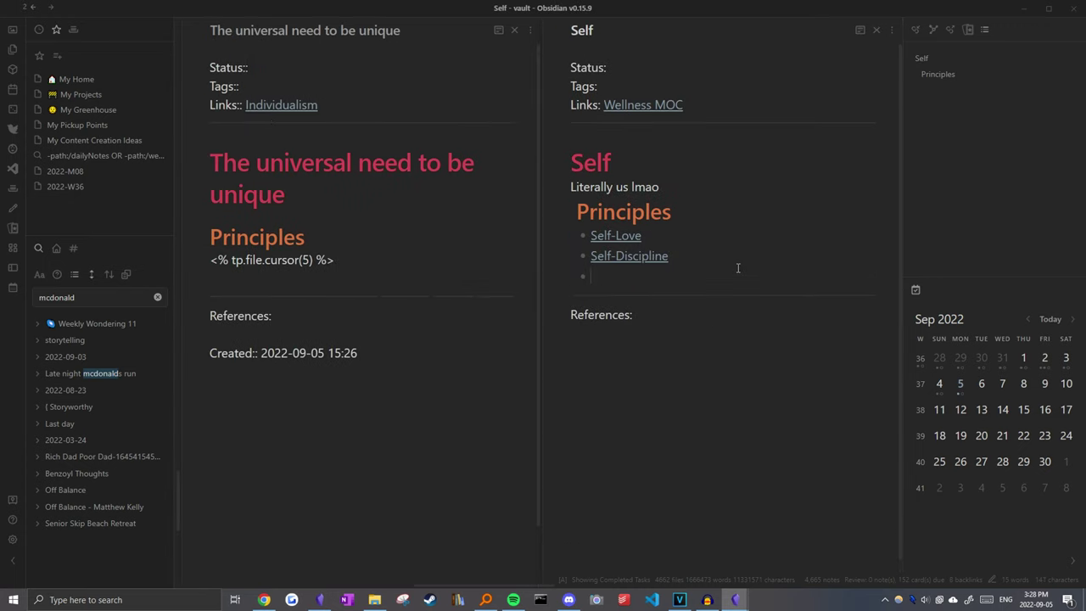
pyautogui.write('[[The unive')
pyautogui.press('Return')
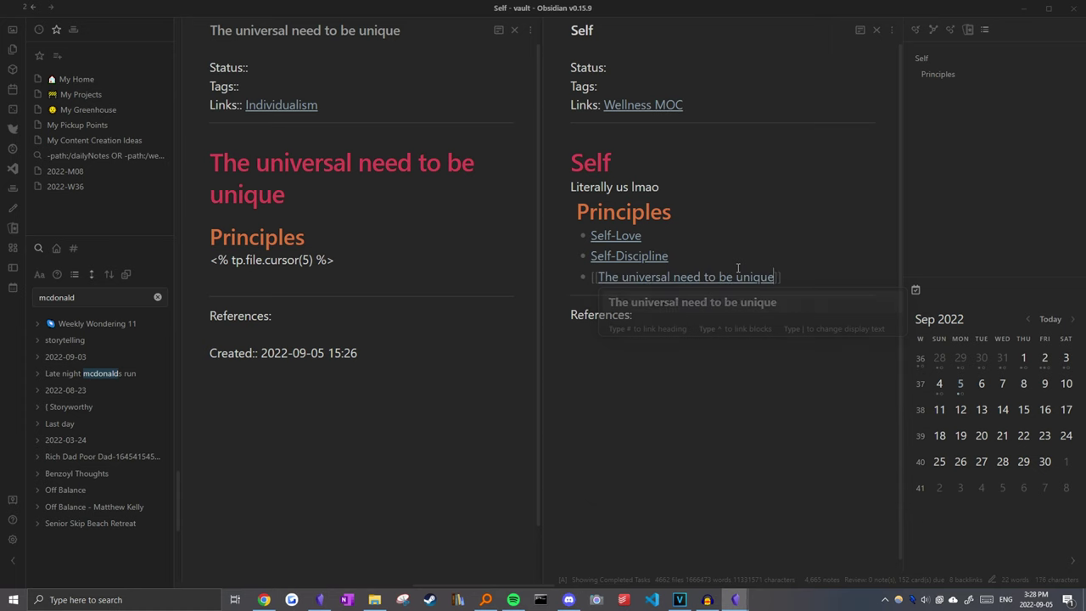
pyautogui.click(525, 235)
pyautogui.hotkey('ctrl', 'alt', 'Left')
pyautogui.hotkey('ctrl', 'alt', 'Left')
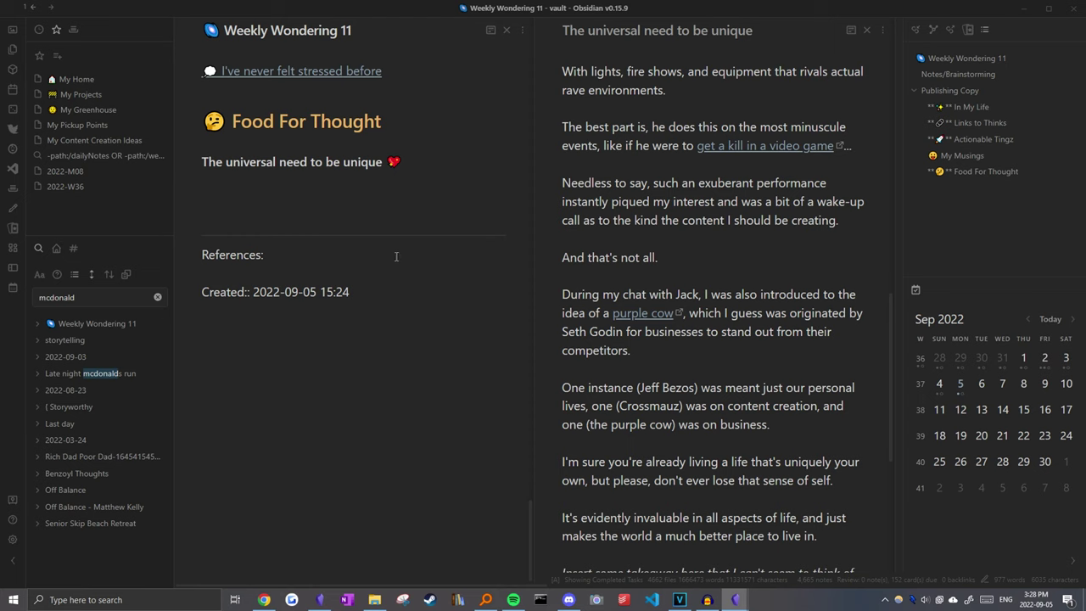
# Step: Delete the link line under Food For Thought, then undo to restore it
pyautogui.scroll(2, 395, 256)
pyautogui.tripleClick(180, 330)
pyautogui.press('BackSpace')
pyautogui.write('[[')
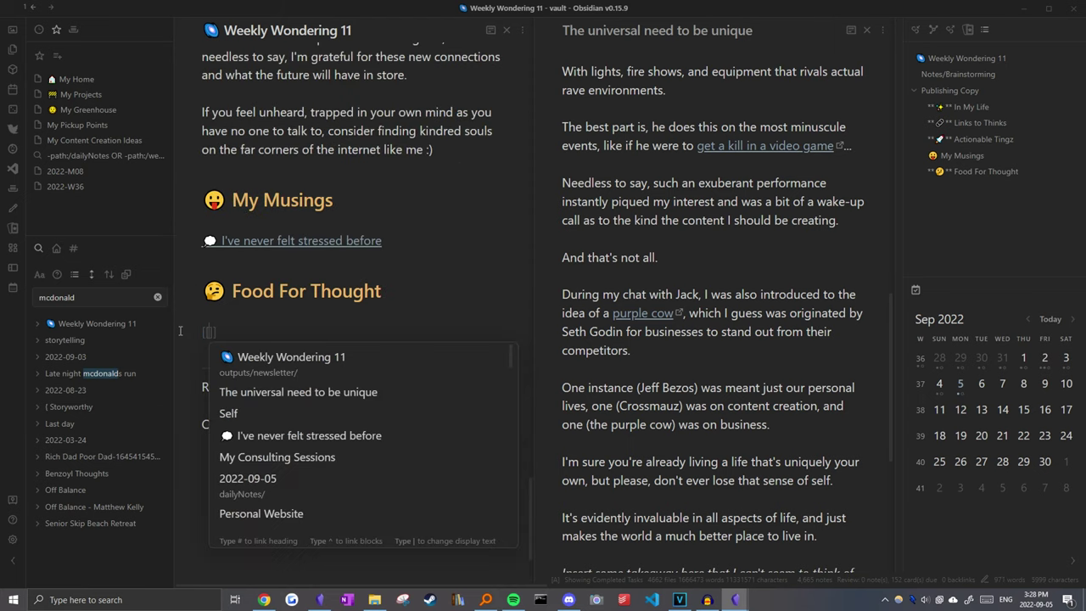
pyautogui.hotkey('ctrl', 'z')
pyautogui.hotkey('ctrl', 'z')
pyautogui.hotkey('ctrl', 'z')
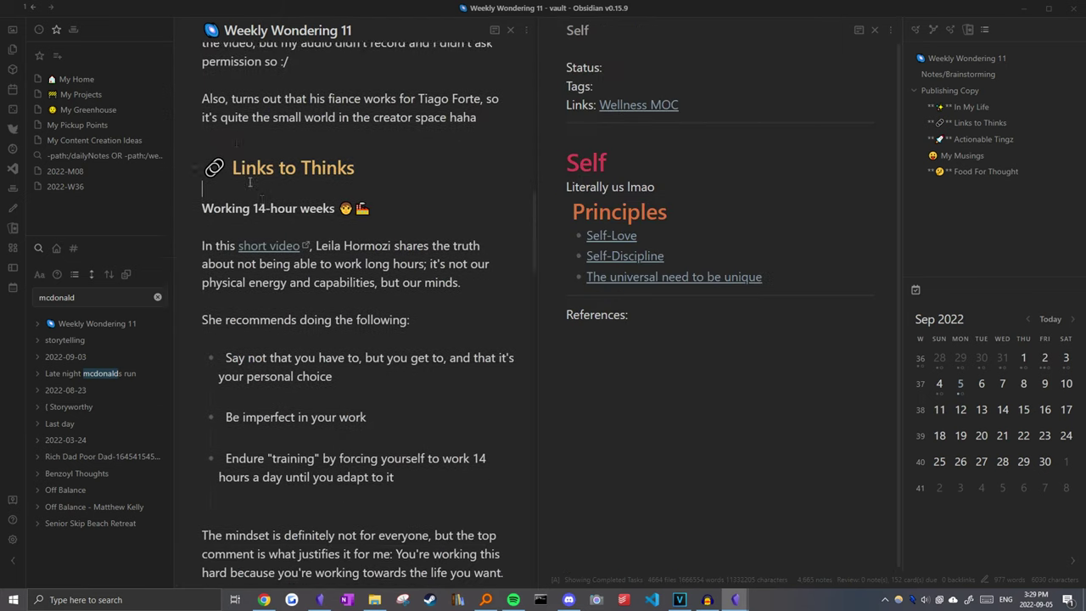
pyautogui.scroll(-1, 280, 176)
# Step: Create 'How to work long hours without burning out' linking Productivity and Hustle Grindset; select the 14-hour passage
pyautogui.click(713, 188)
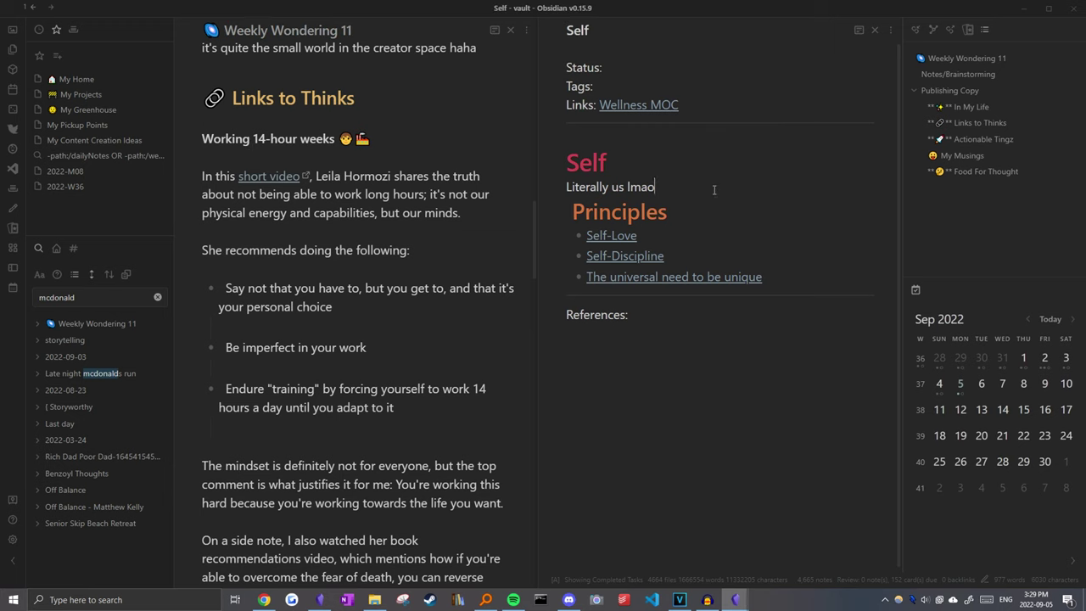
pyautogui.click(752, 213)
pyautogui.hotkey('ctrl', 'o')
pyautogui.write('Leila')
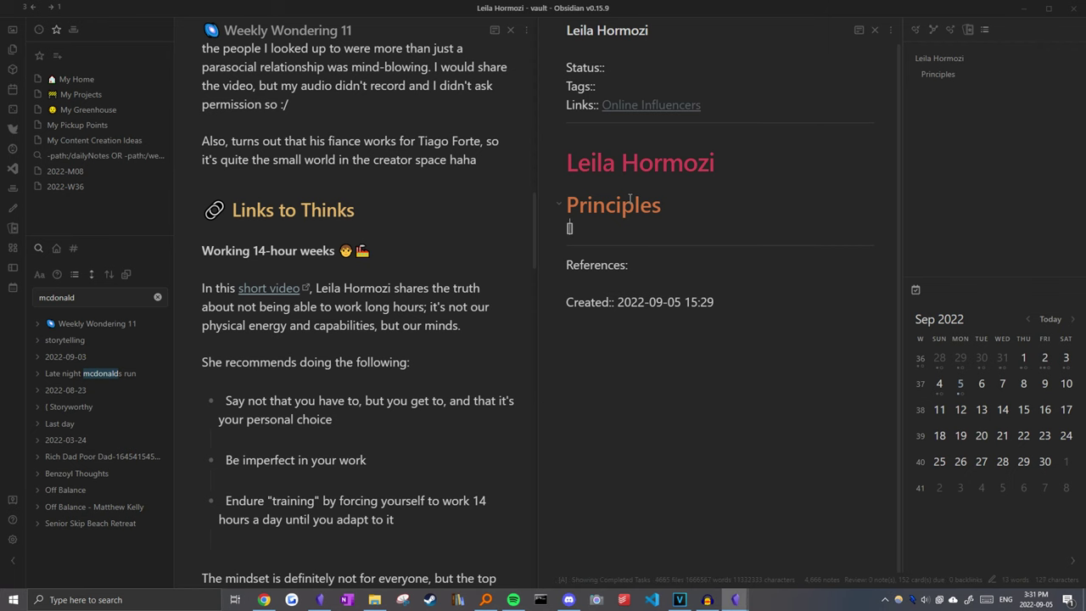
pyautogui.write('[[How to work')
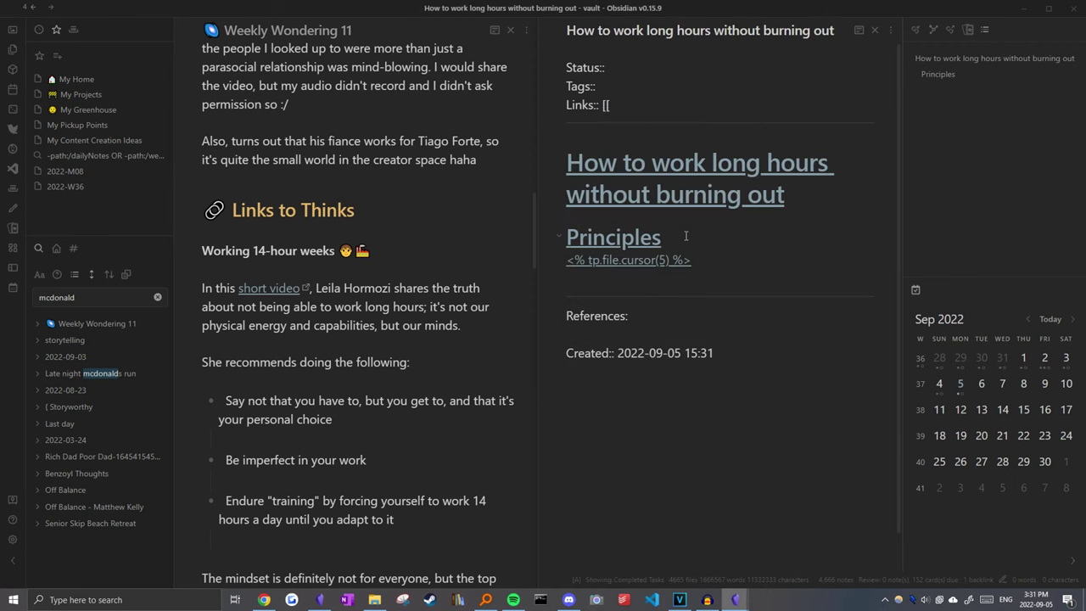
pyautogui.write('[Productivity')
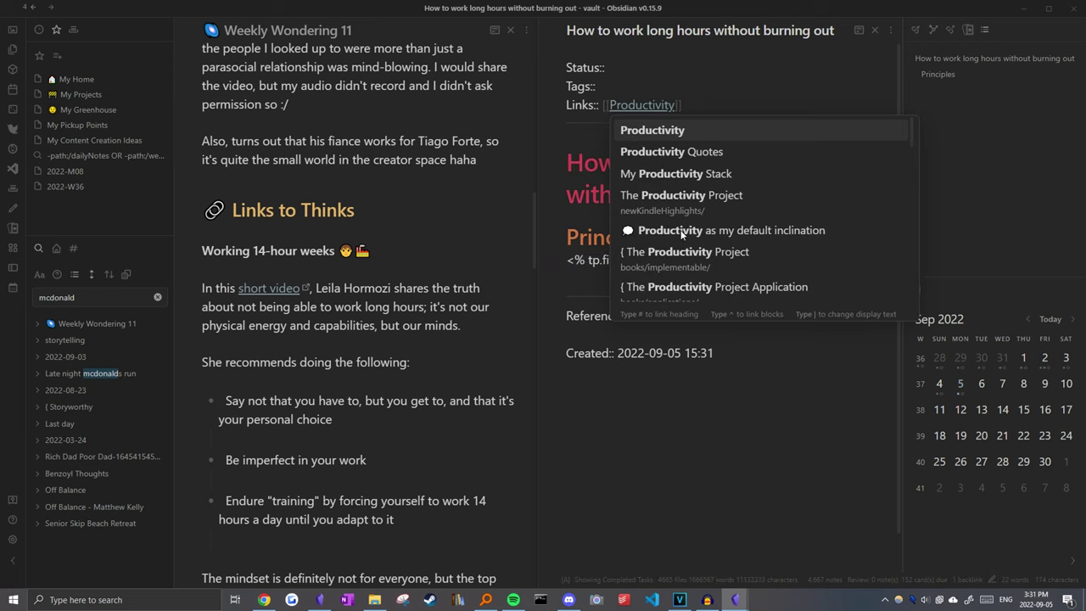
pyautogui.press('Return')
pyautogui.write('- [[hustle')
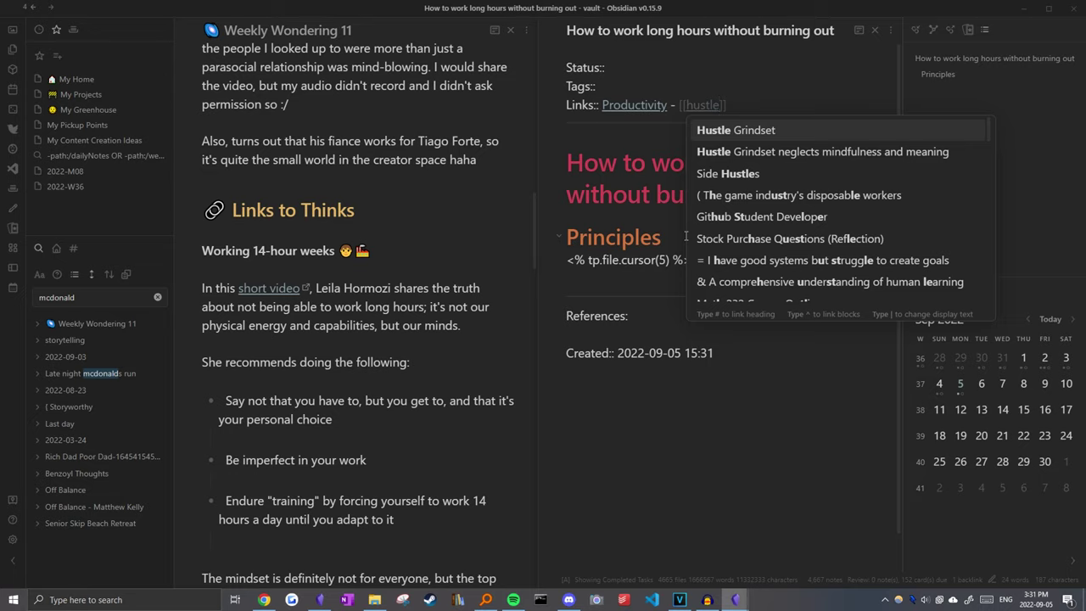
pyautogui.press('Return')
pyautogui.moveTo(203, 251); pyautogui.dragTo(480, 368)
pyautogui.moveTo(381, 254); pyautogui.dragTo(567, 278)
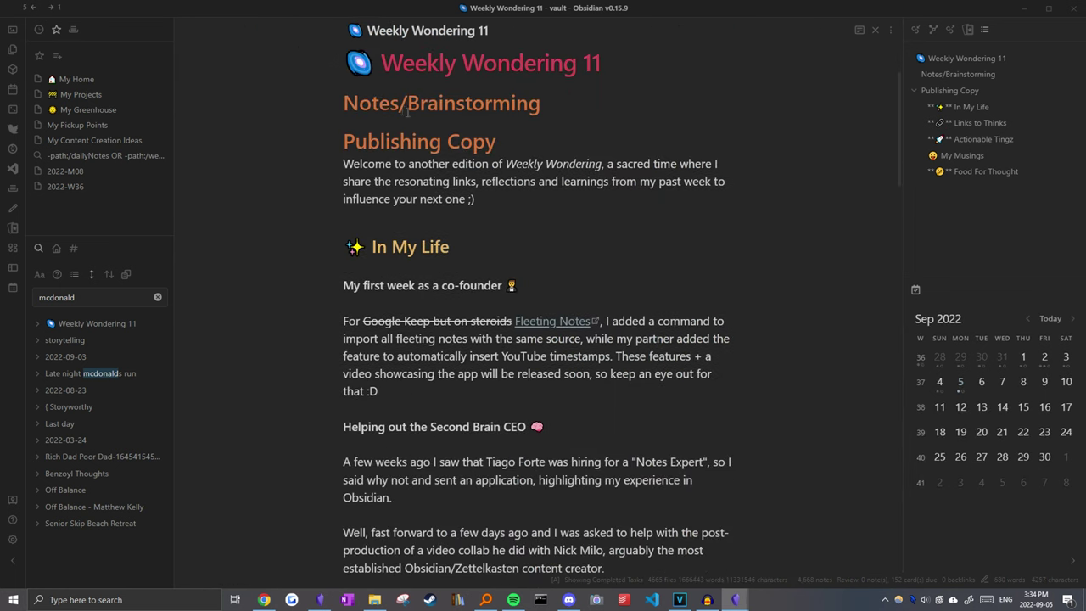
# Step: Open the video note on turning notes into published articles and books from the Quick Switcher
pyautogui.moveTo(456, 132); pyautogui.dragTo(610, 560)
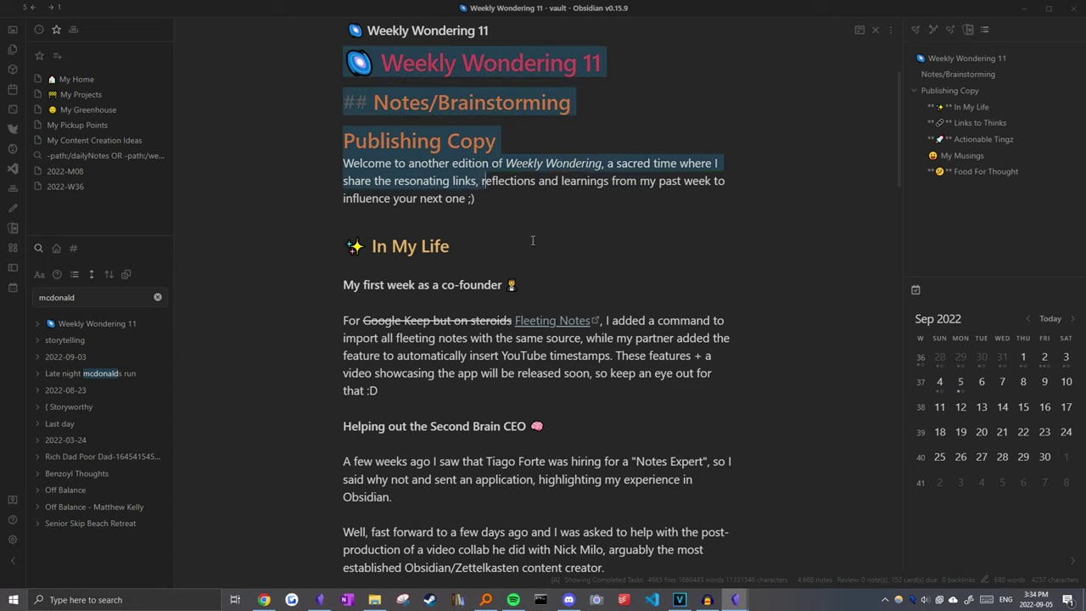
pyautogui.scroll(-10, 523, 339)
pyautogui.click(522, 229)
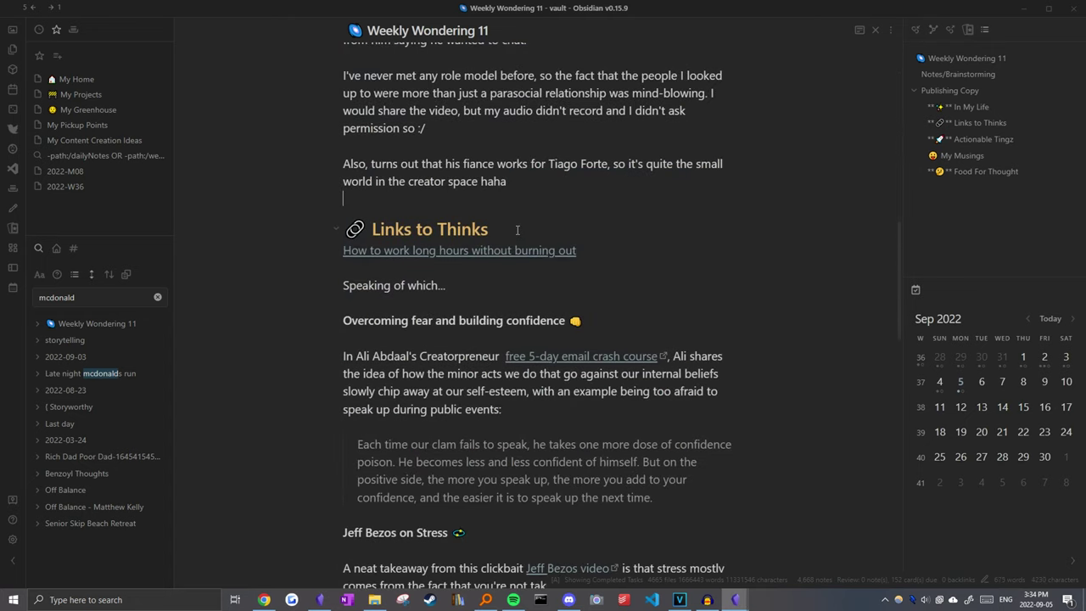
pyautogui.click(607, 218)
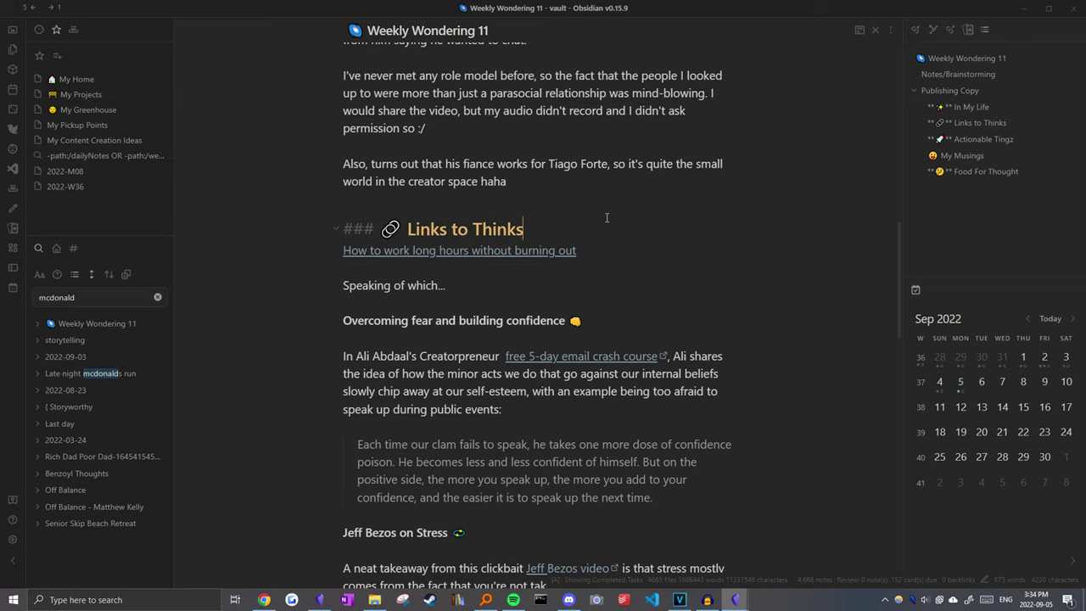
pyautogui.hotkey('ctrl', 'o')
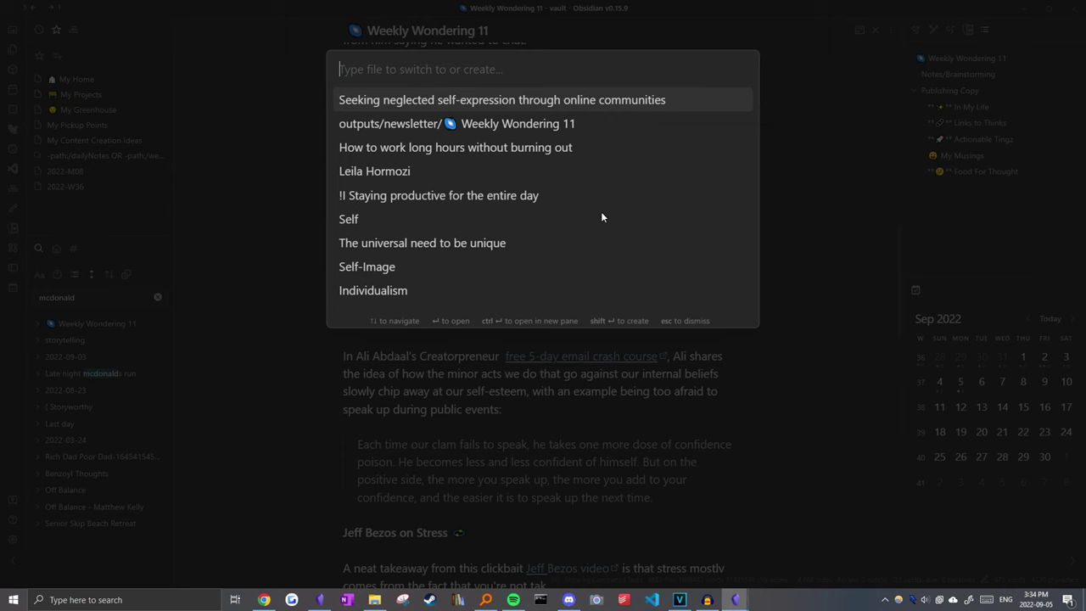
pyautogui.write('eleanor')
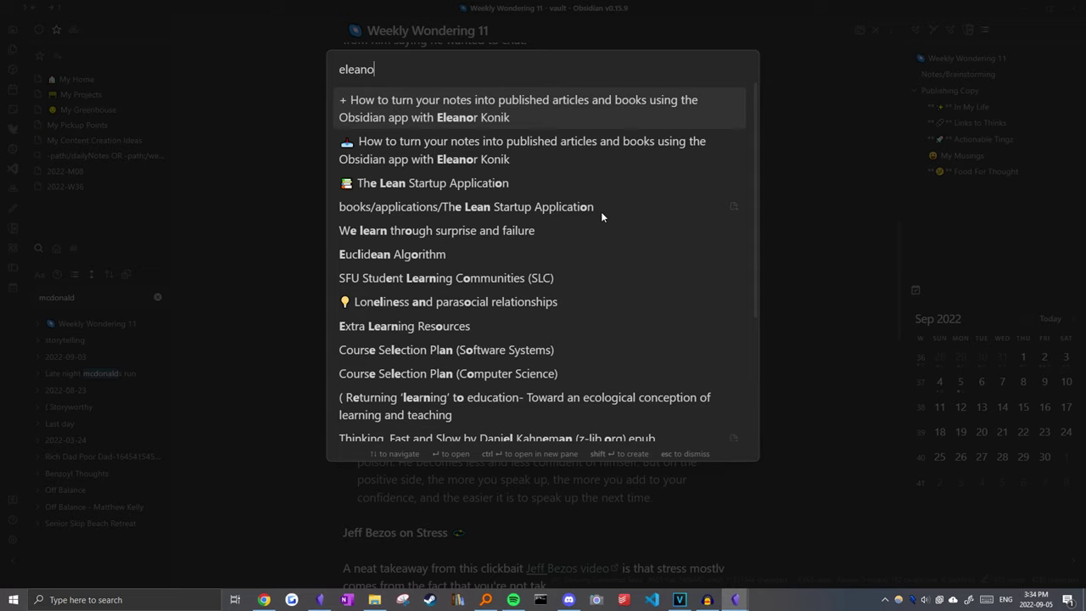
pyautogui.click(557, 155)
# Step: Skip ahead through the Obsidian publishing video and select the timestamp list in its description
pyautogui.scroll(-2, 380, 218)
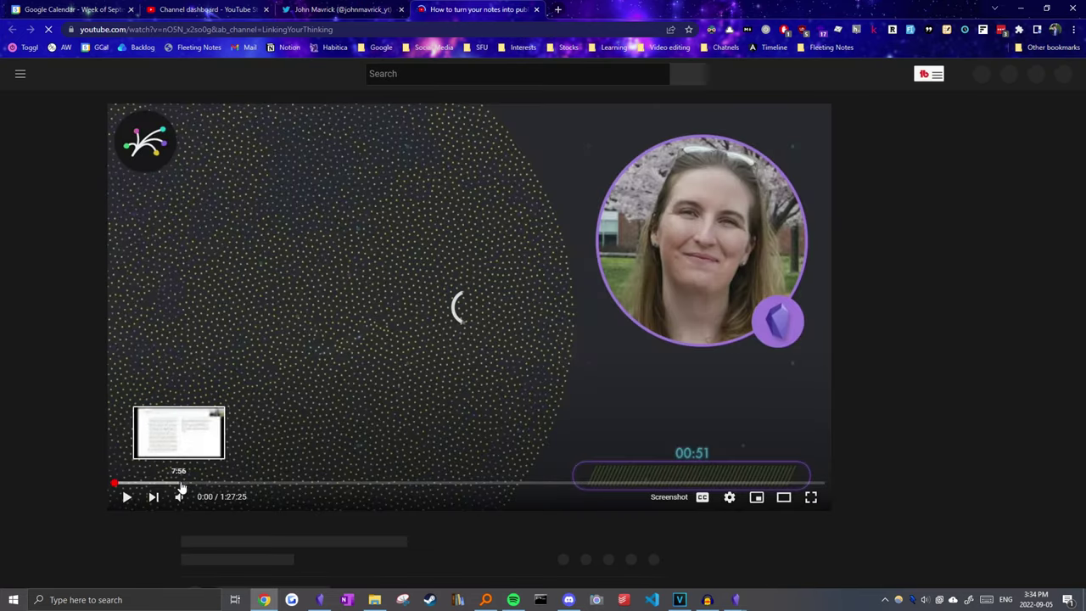
pyautogui.moveTo(180, 483); pyautogui.dragTo(307, 490)
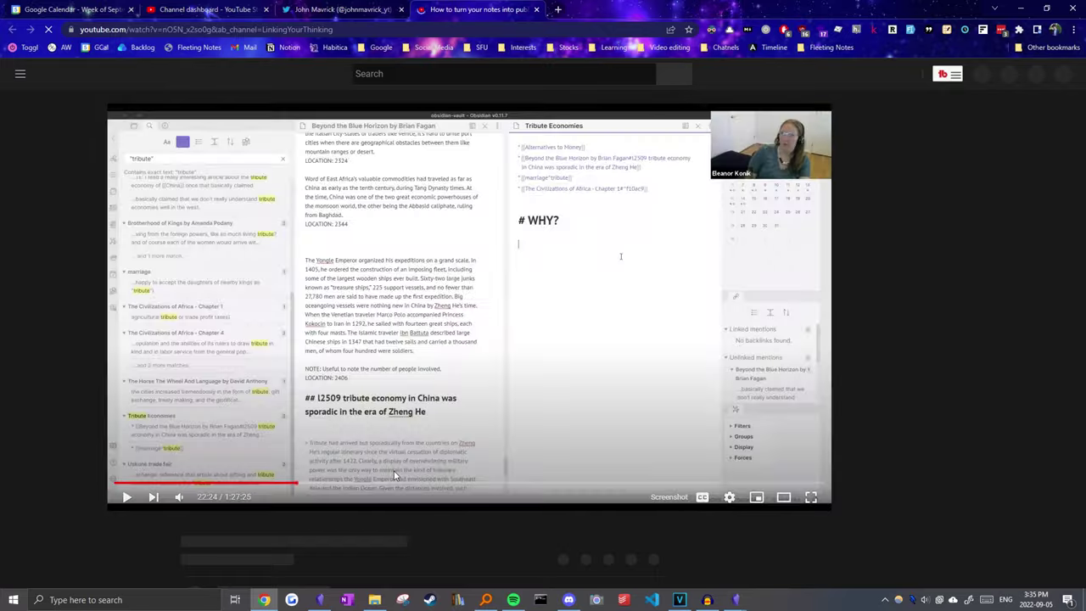
pyautogui.scroll(-7, 100, 327)
pyautogui.scroll(-3, 100, 327)
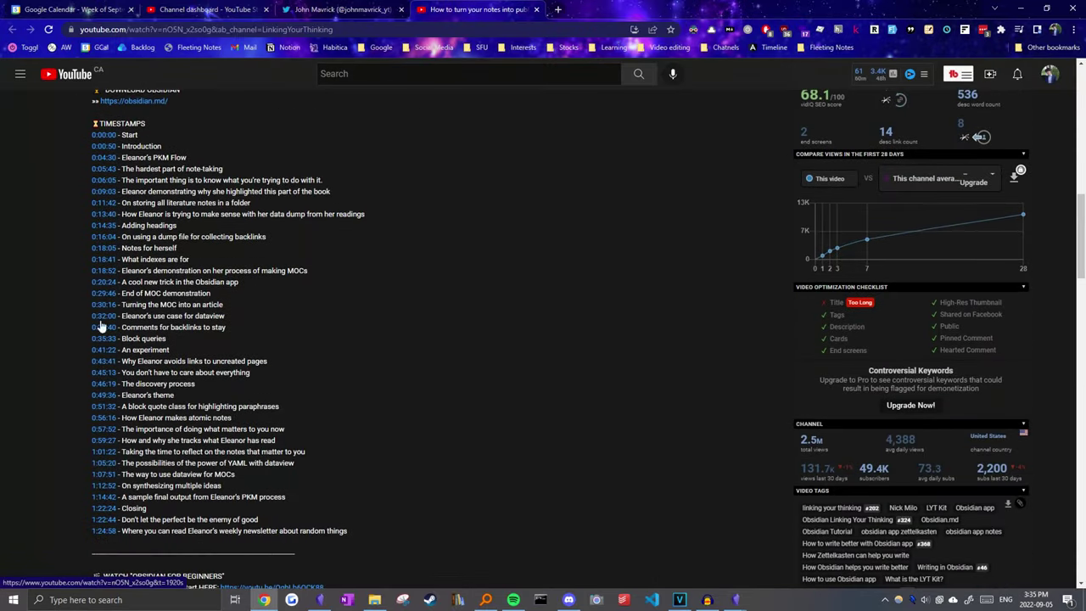
pyautogui.moveTo(359, 527); pyautogui.dragTo(39, 130)
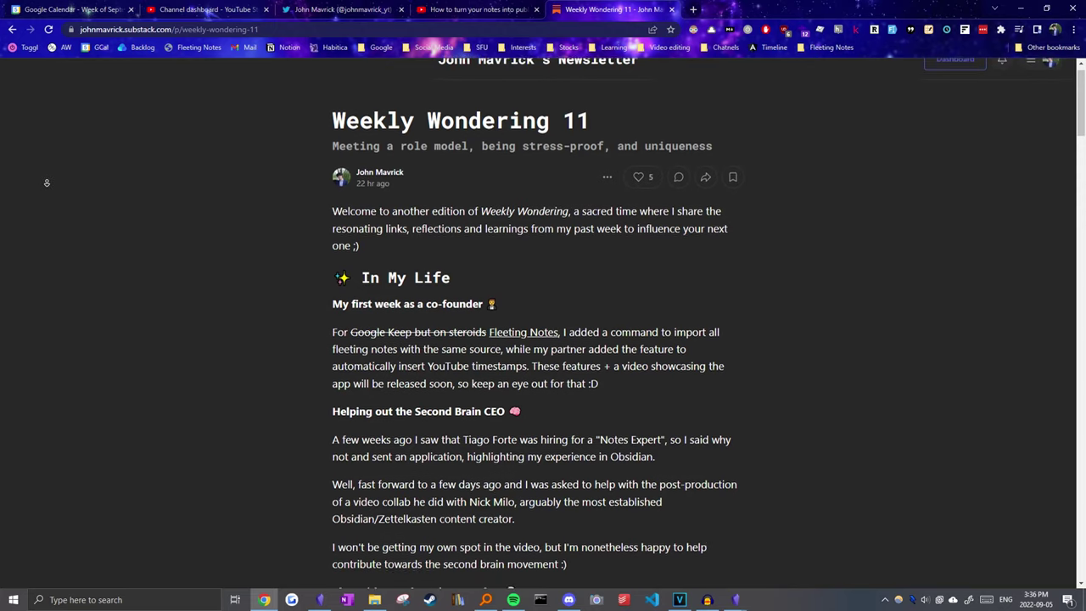
pyautogui.scroll(-1, 47, 183)
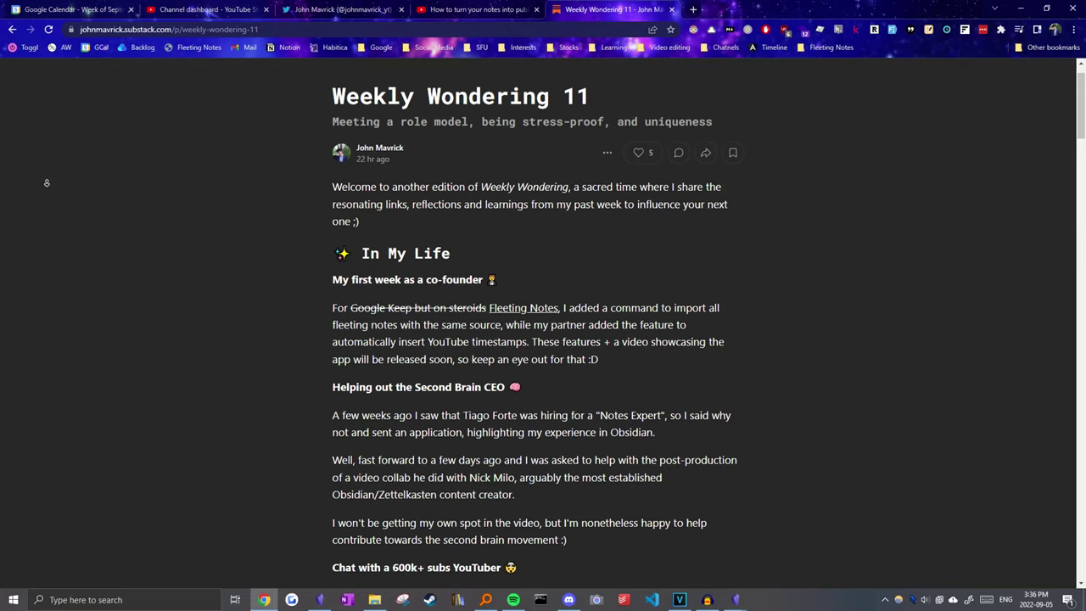
pyautogui.scroll(-1, 47, 183)
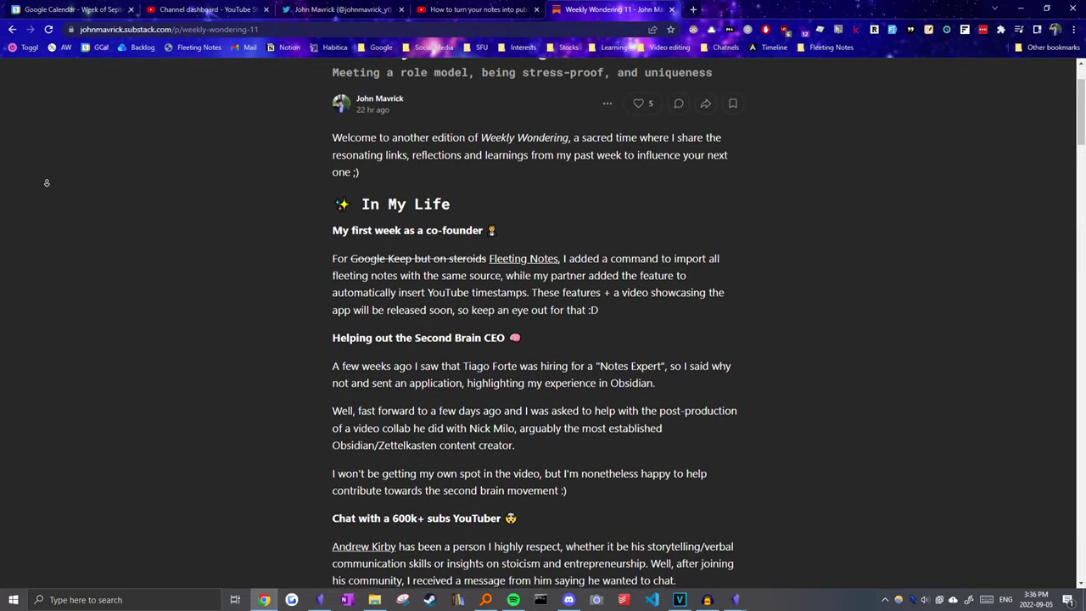
pyautogui.scroll(-1, 47, 182)
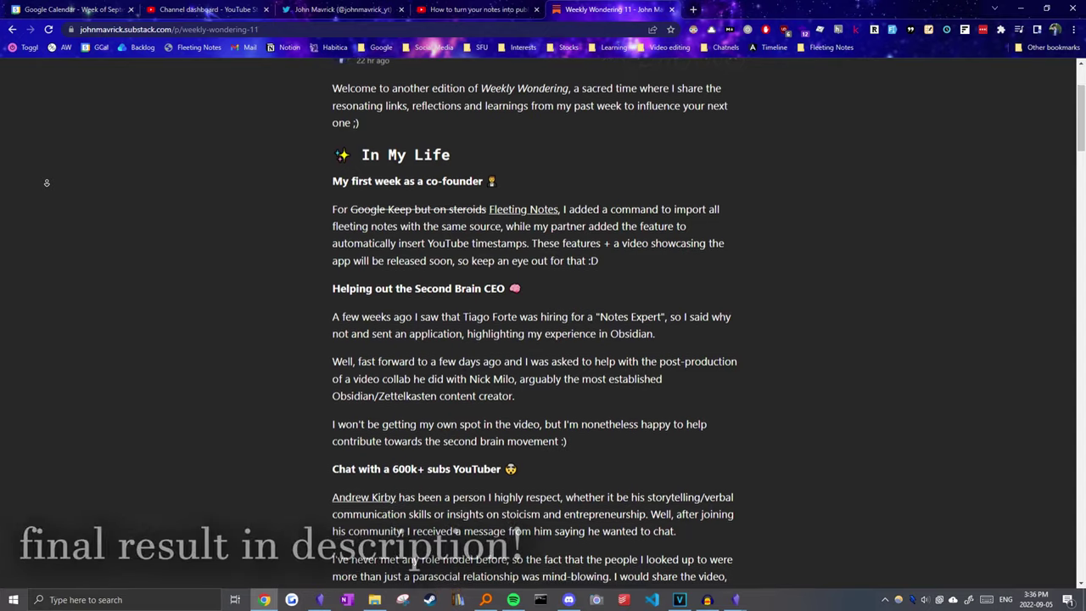
pyautogui.scroll(-1, 46, 182)
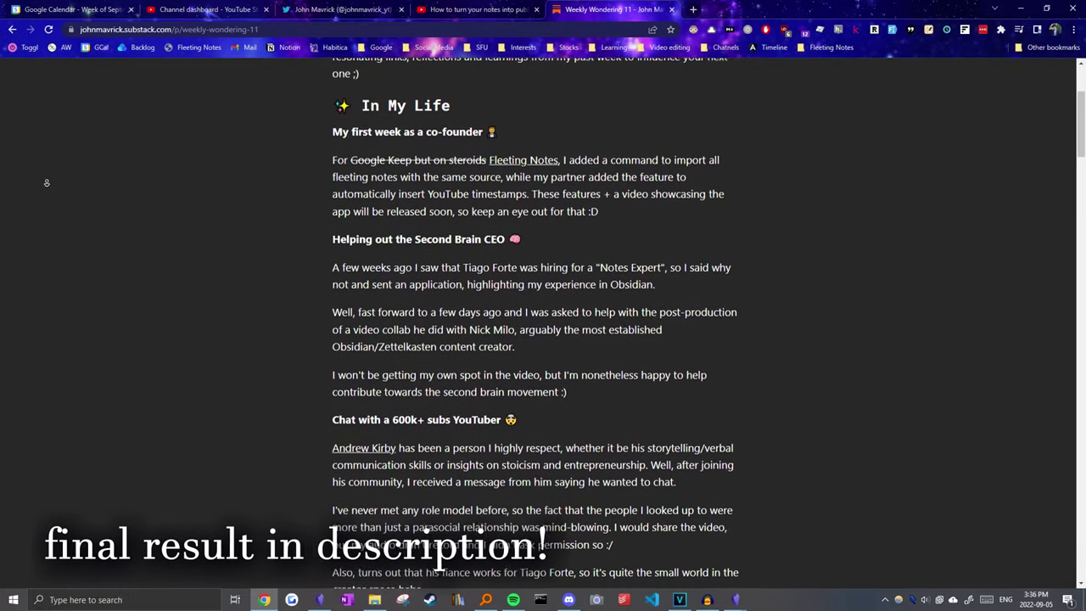
pyautogui.scroll(-1, 47, 182)
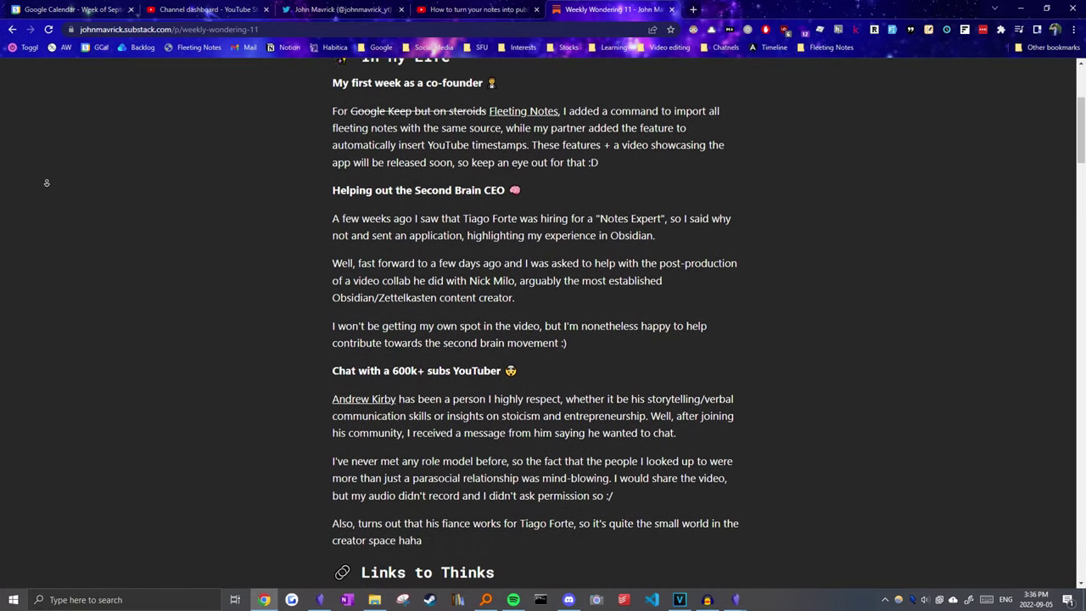
pyautogui.scroll(-1, 46, 183)
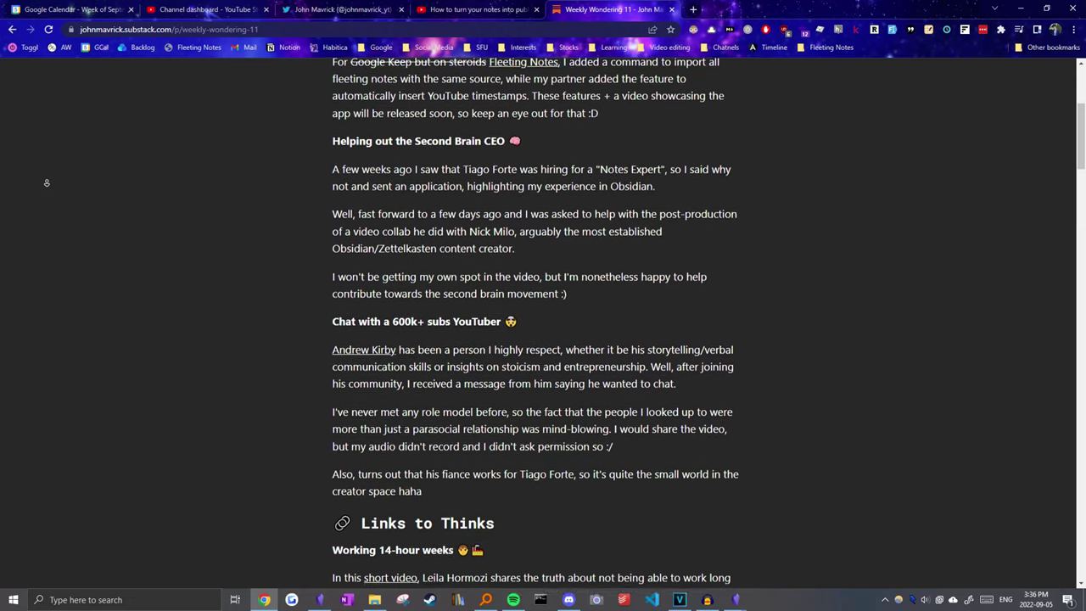
pyautogui.scroll(-1, 46, 182)
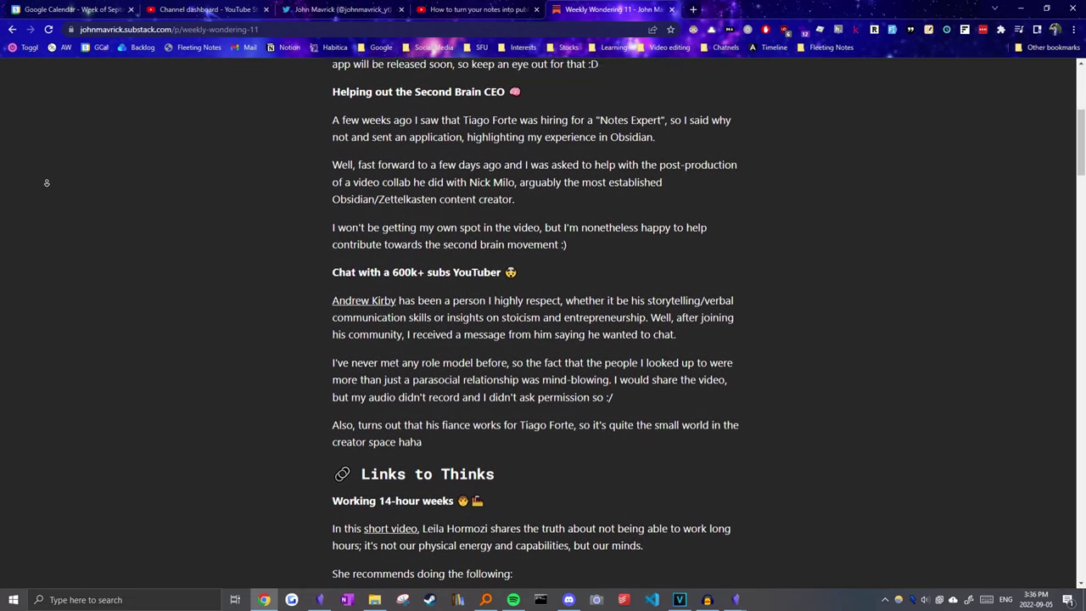
pyautogui.scroll(-1, 47, 182)
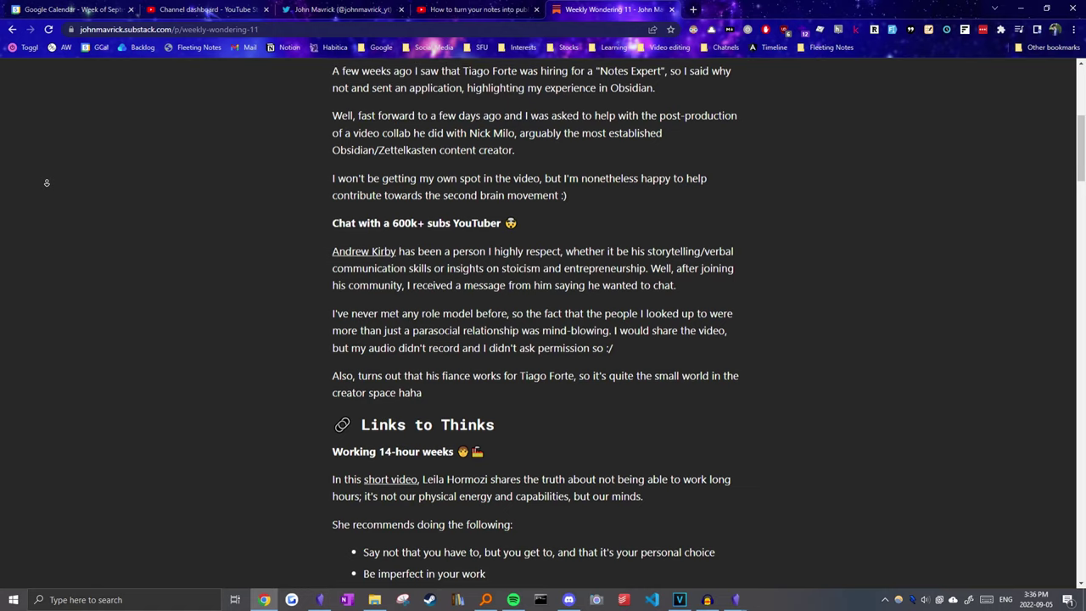